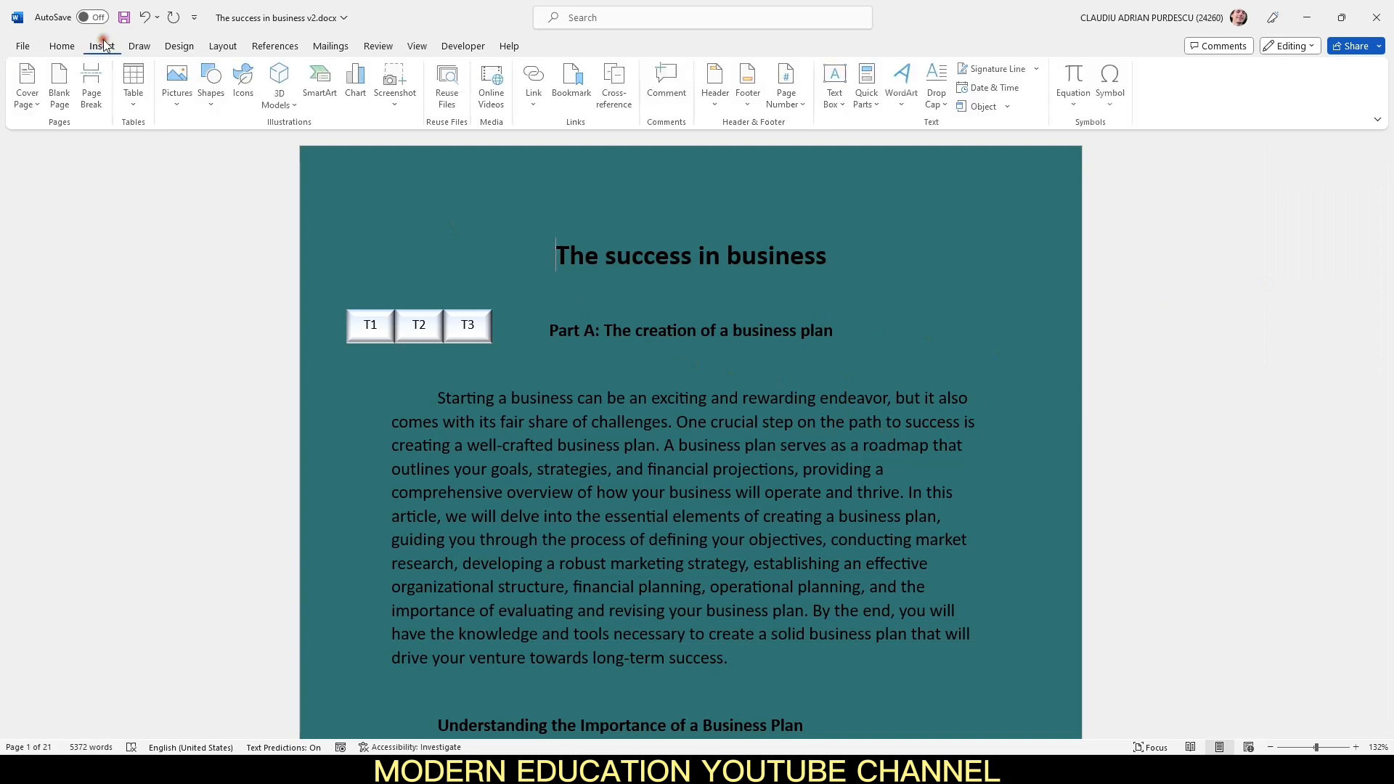
Step: Draw a rounded rectangle about 1.41" wide and 0.88" tall to the right of the document title
left_click(212, 91)
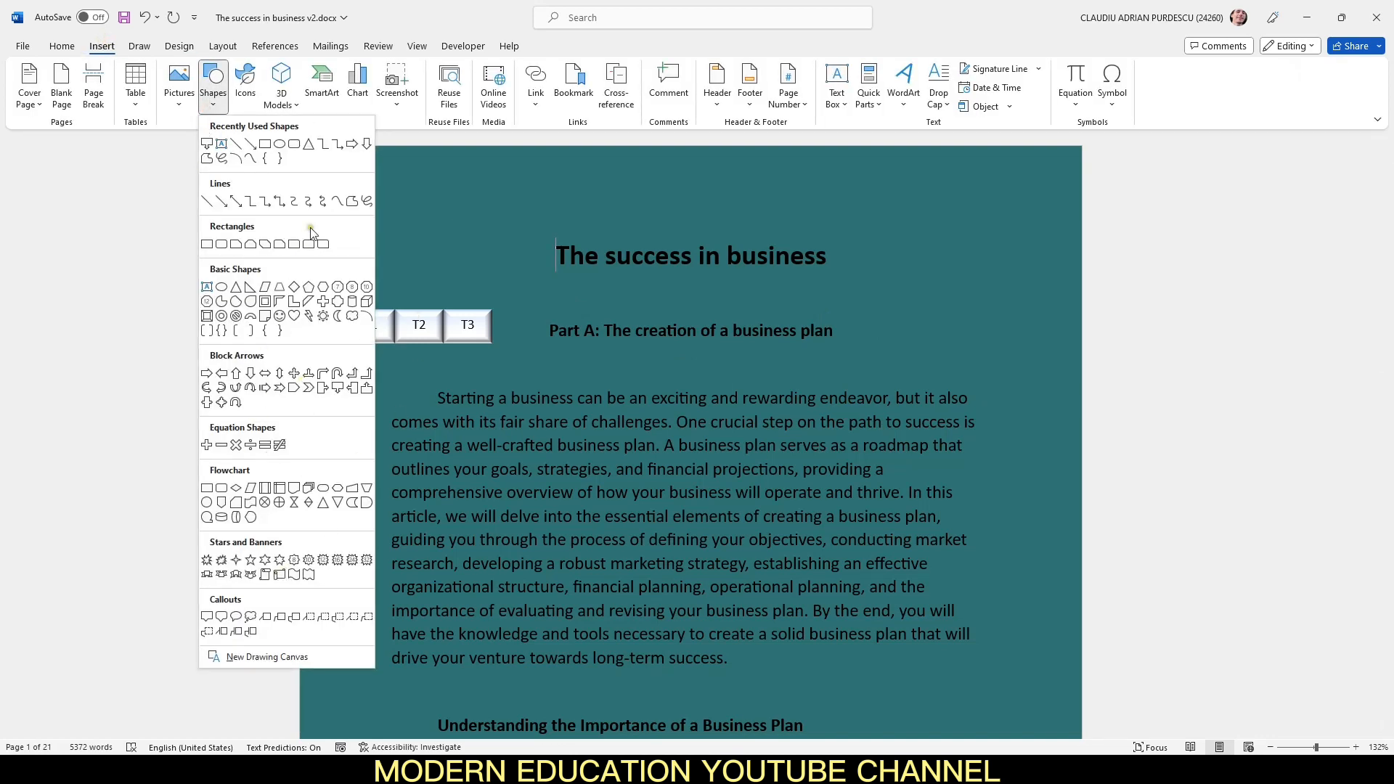
left_click(293, 143)
left_click_drag(868, 263, 999, 346)
Step: Remove the rectangle's outline and fill it with the dark teal page colour so it blends in
left_click(573, 89)
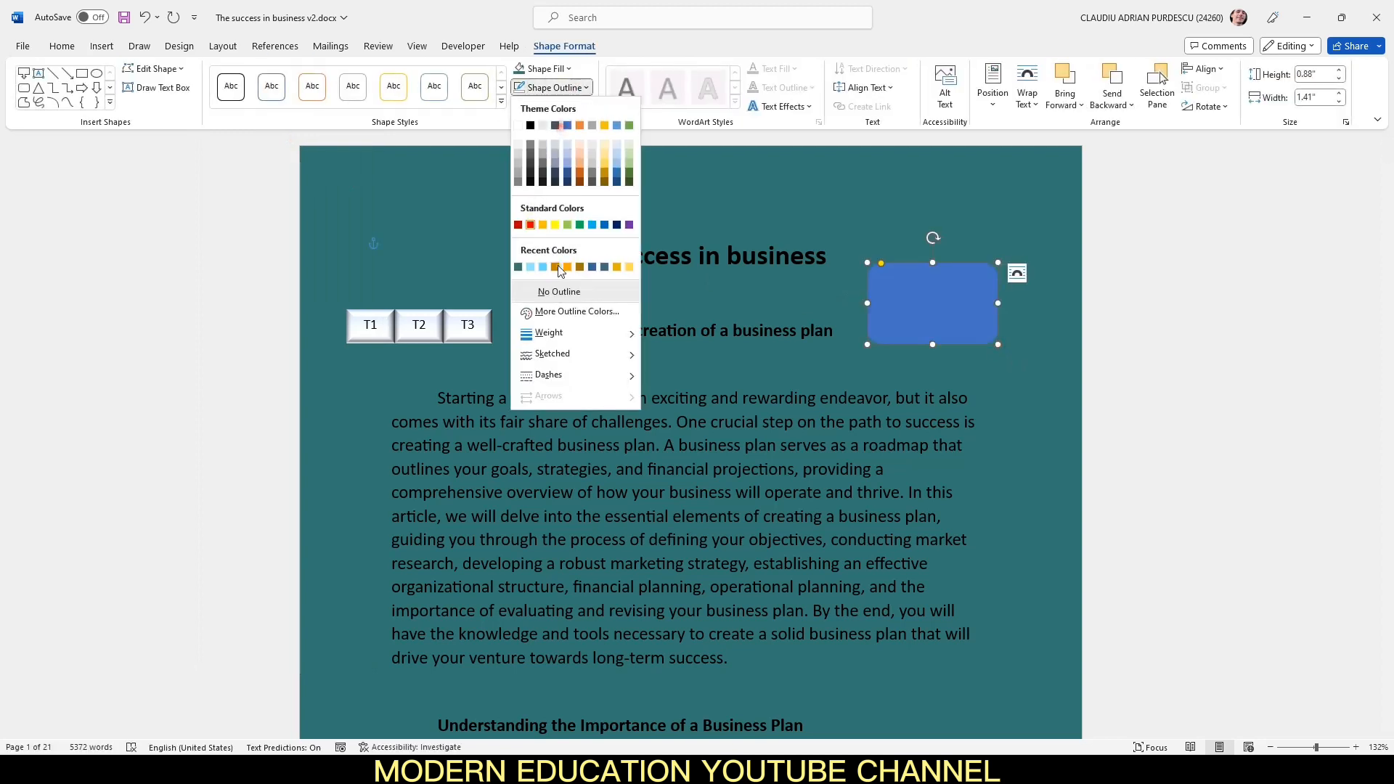
left_click(573, 292)
left_click(570, 69)
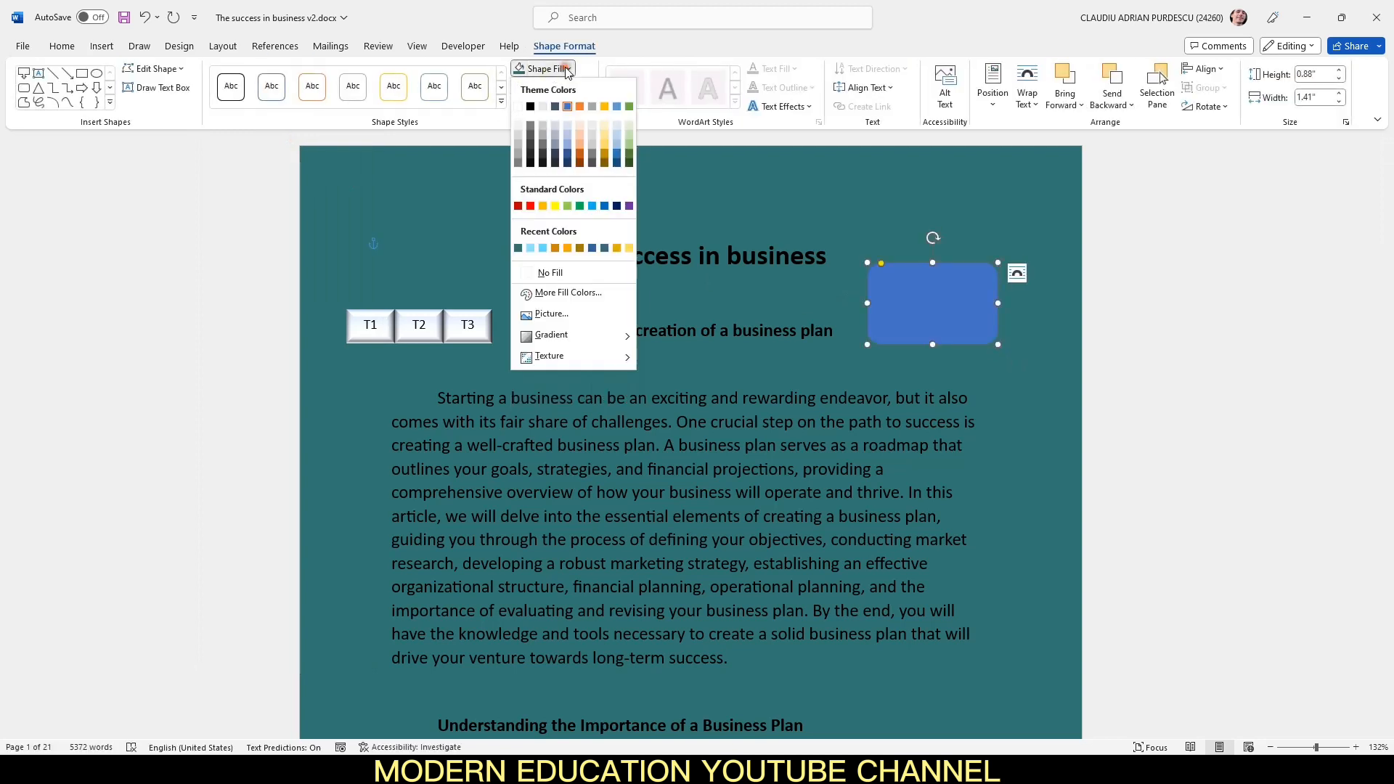
left_click(518, 248)
left_click(1031, 468)
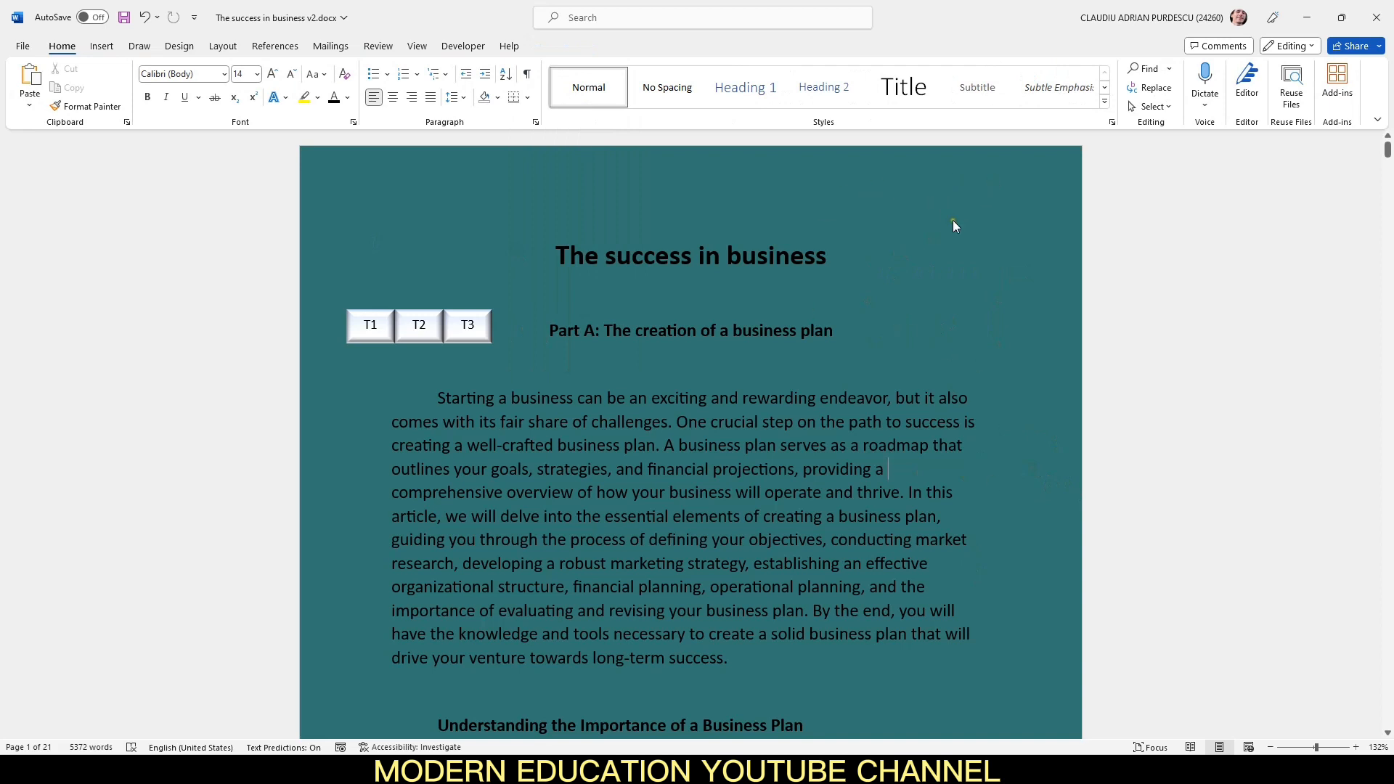
Step: Link the rectangle to the Tattoo2 bookmark in this document
right_click(895, 302)
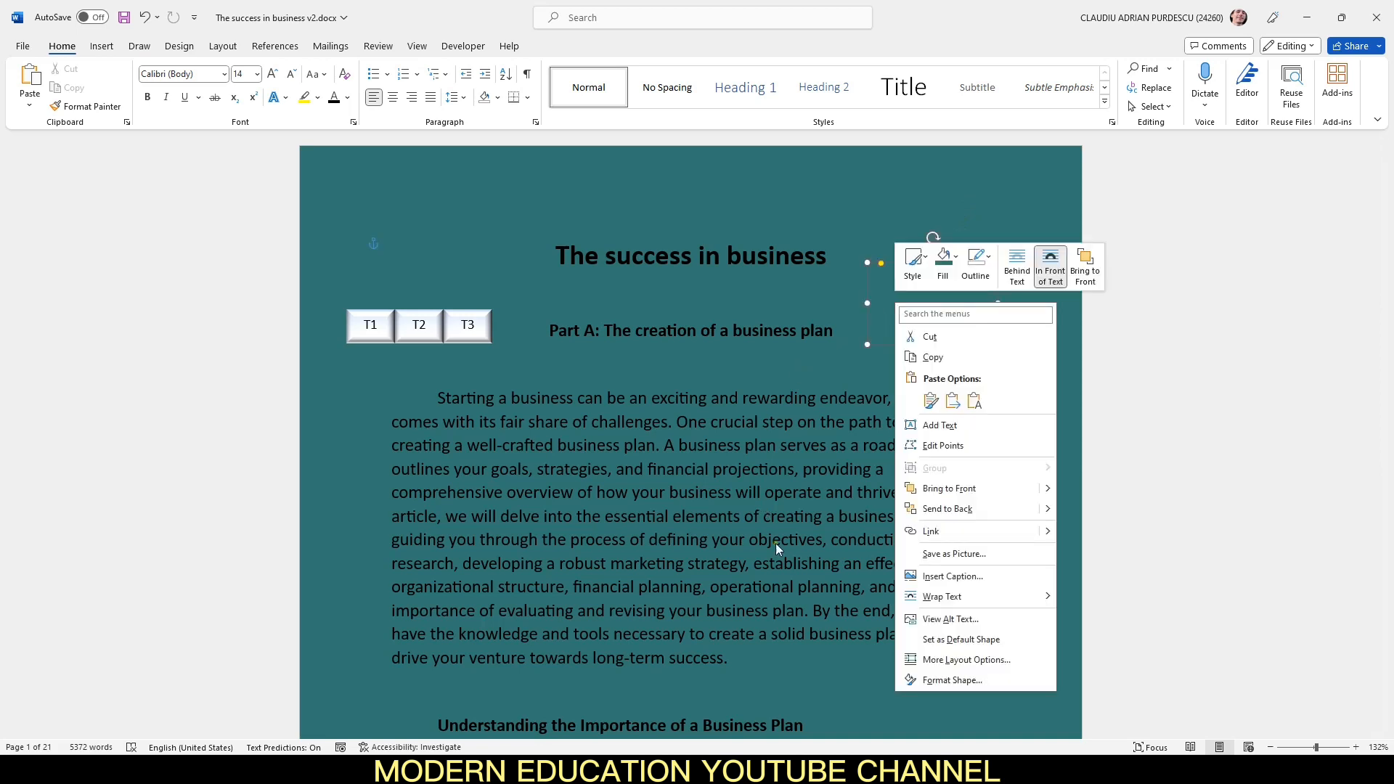
left_click(937, 531)
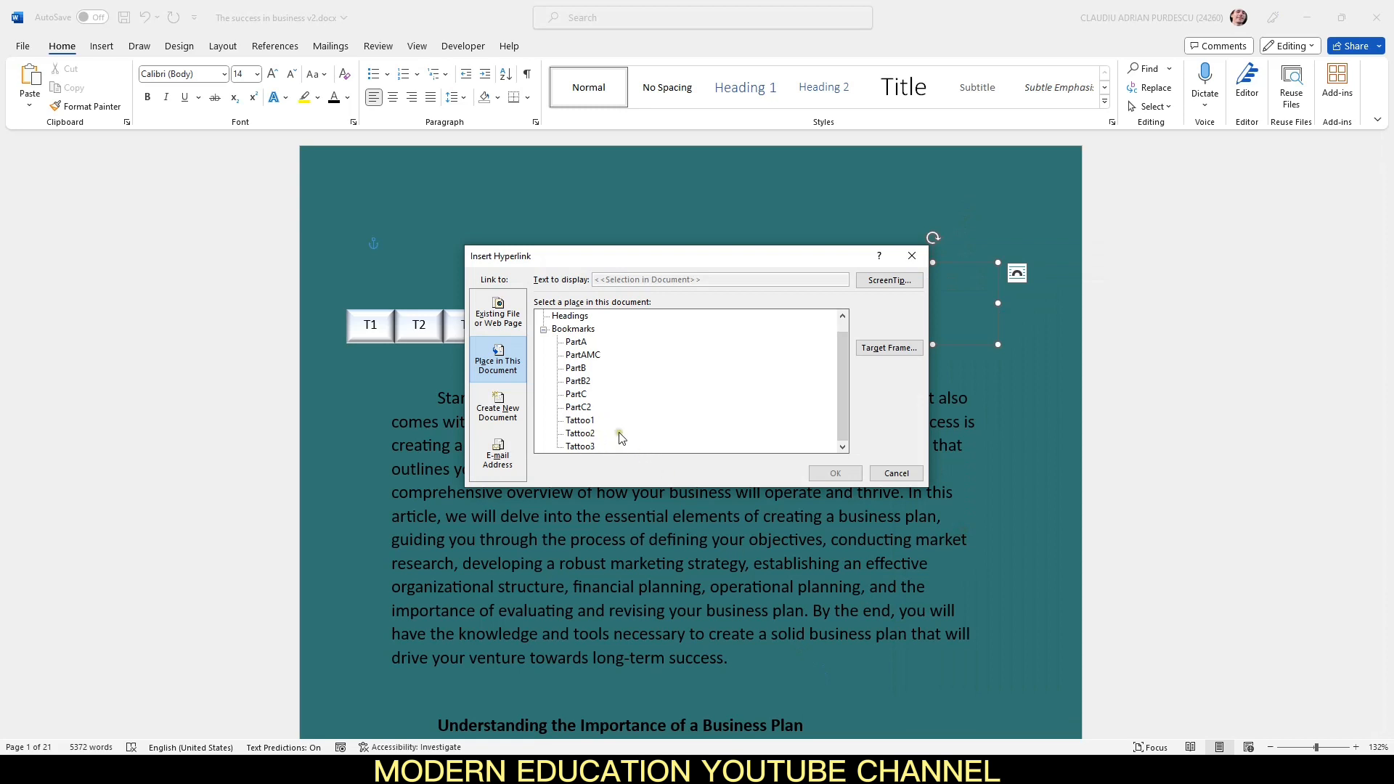
left_click(581, 433)
left_click(824, 473)
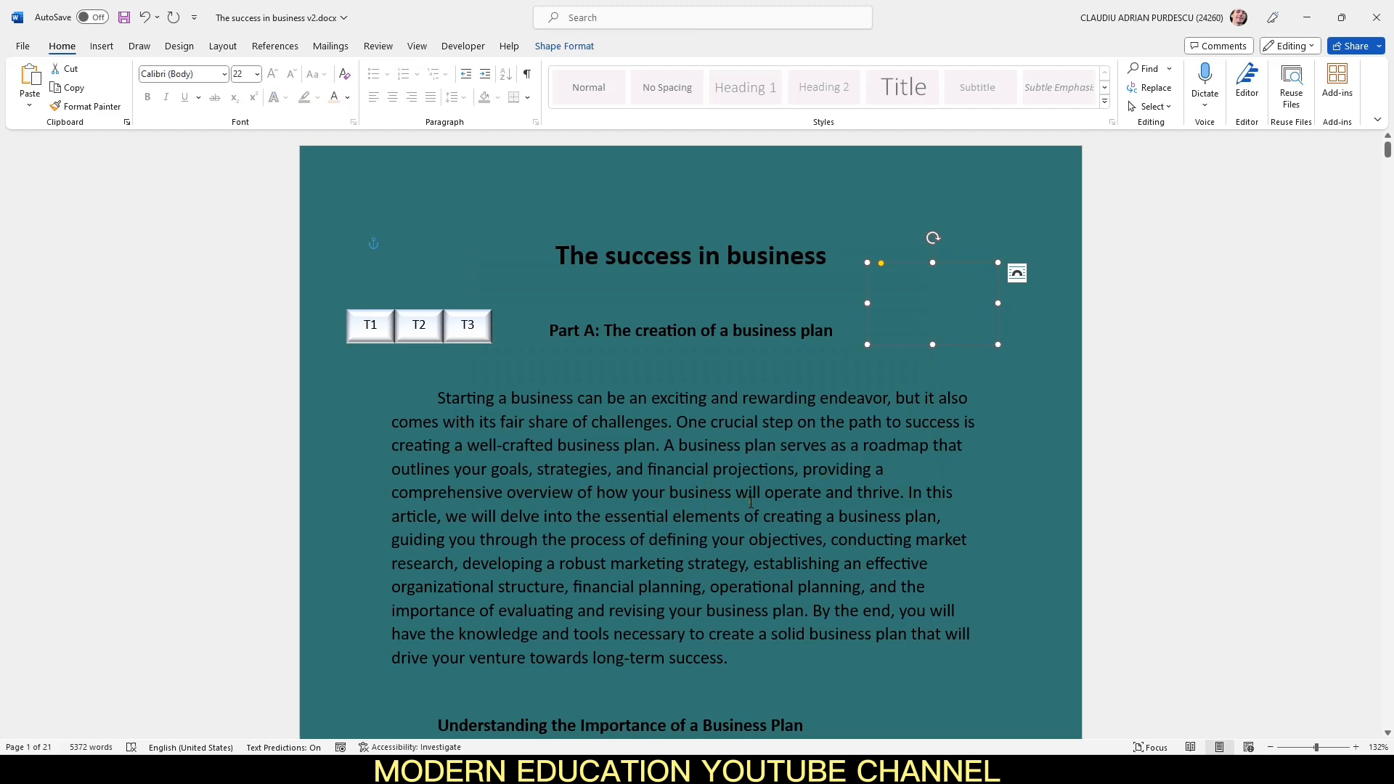
Step: Follow the rectangle's link and return to the top of the document
right_click(955, 288)
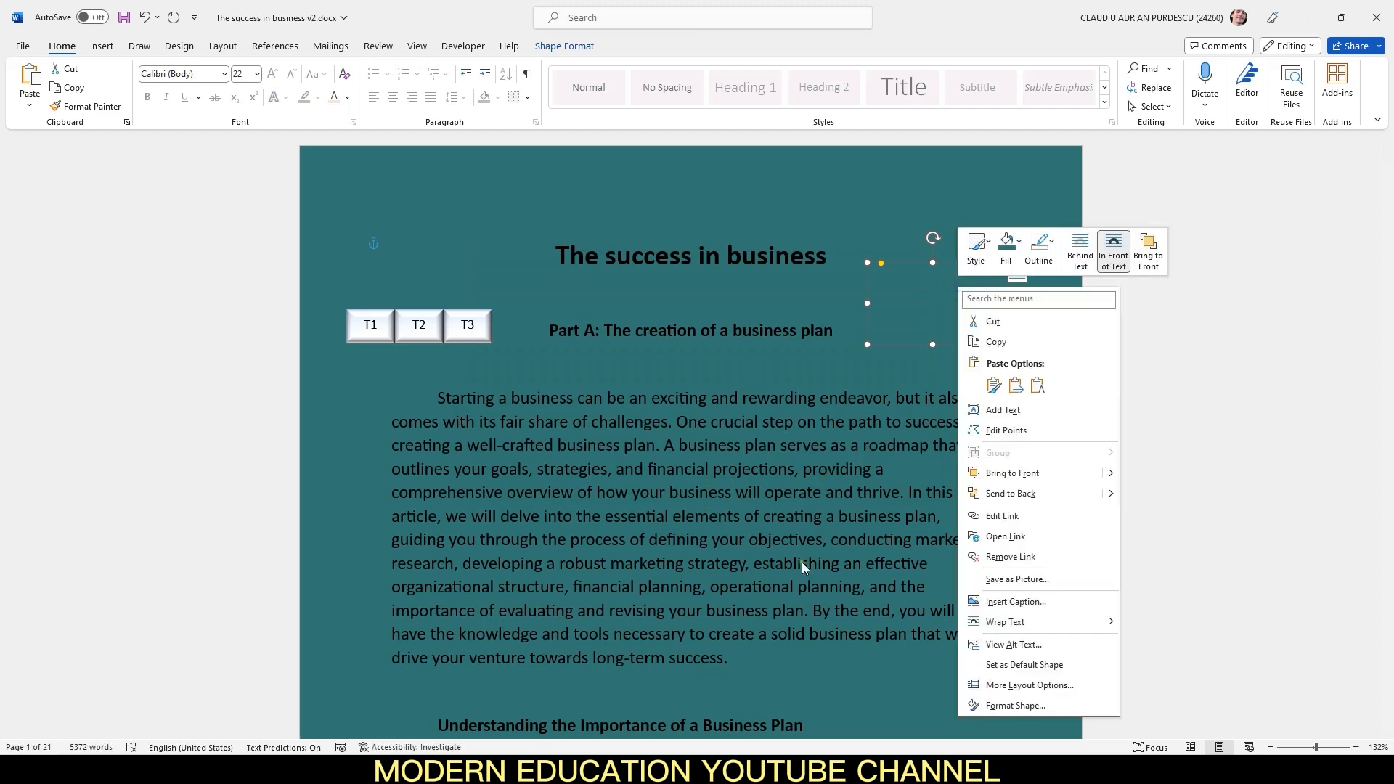
left_click(1062, 539)
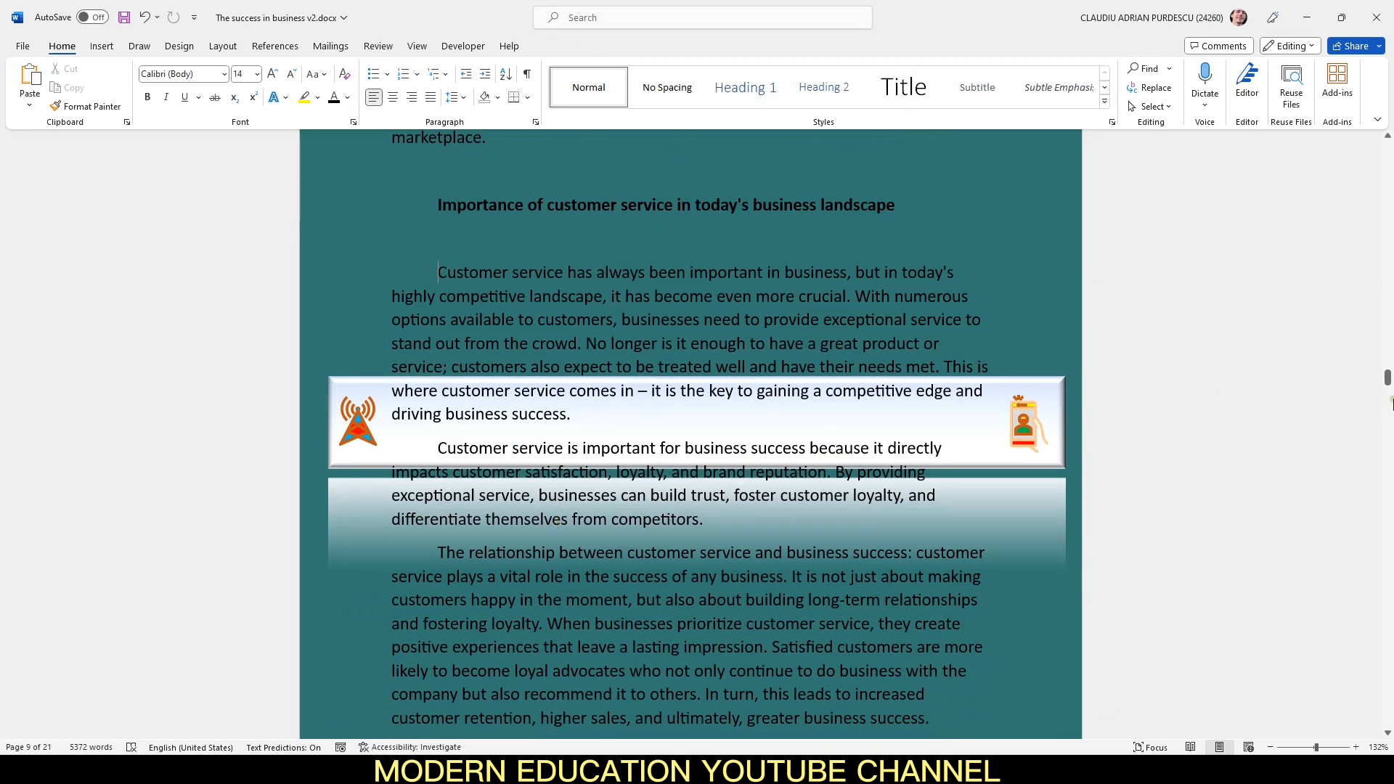
left_click_drag(1386, 379, 1391, 119)
left_click(1016, 490)
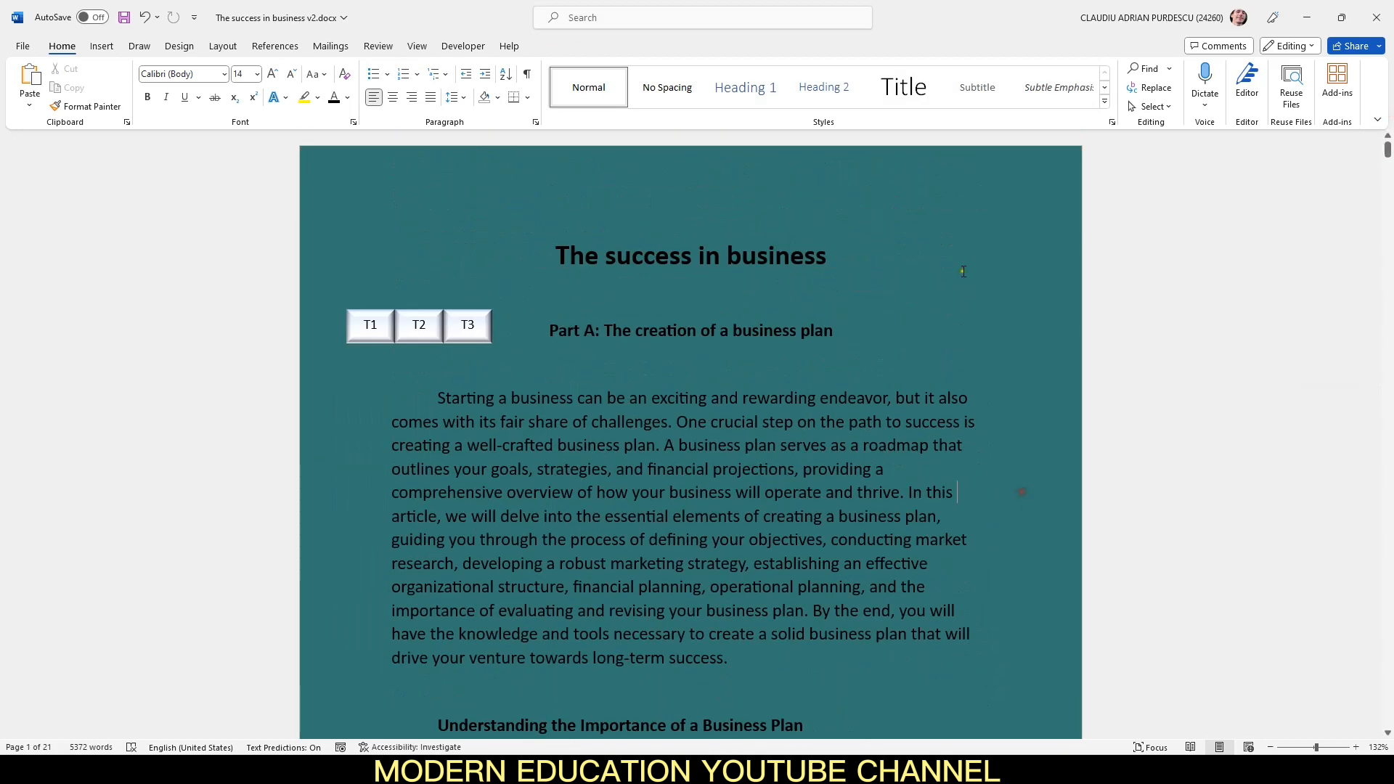
Step: Select the rectangle and preview the first page in Print view
left_click(960, 283)
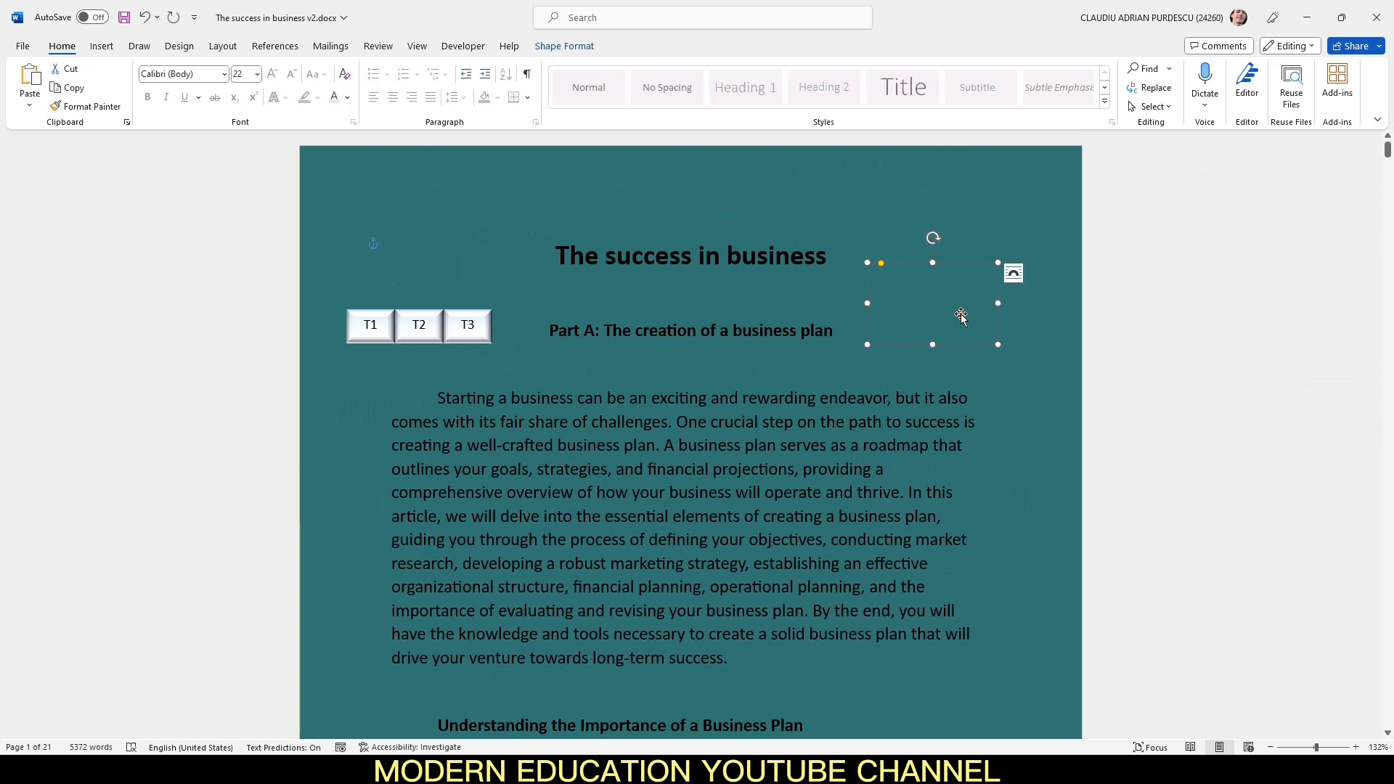
left_click(28, 46)
left_click(37, 299)
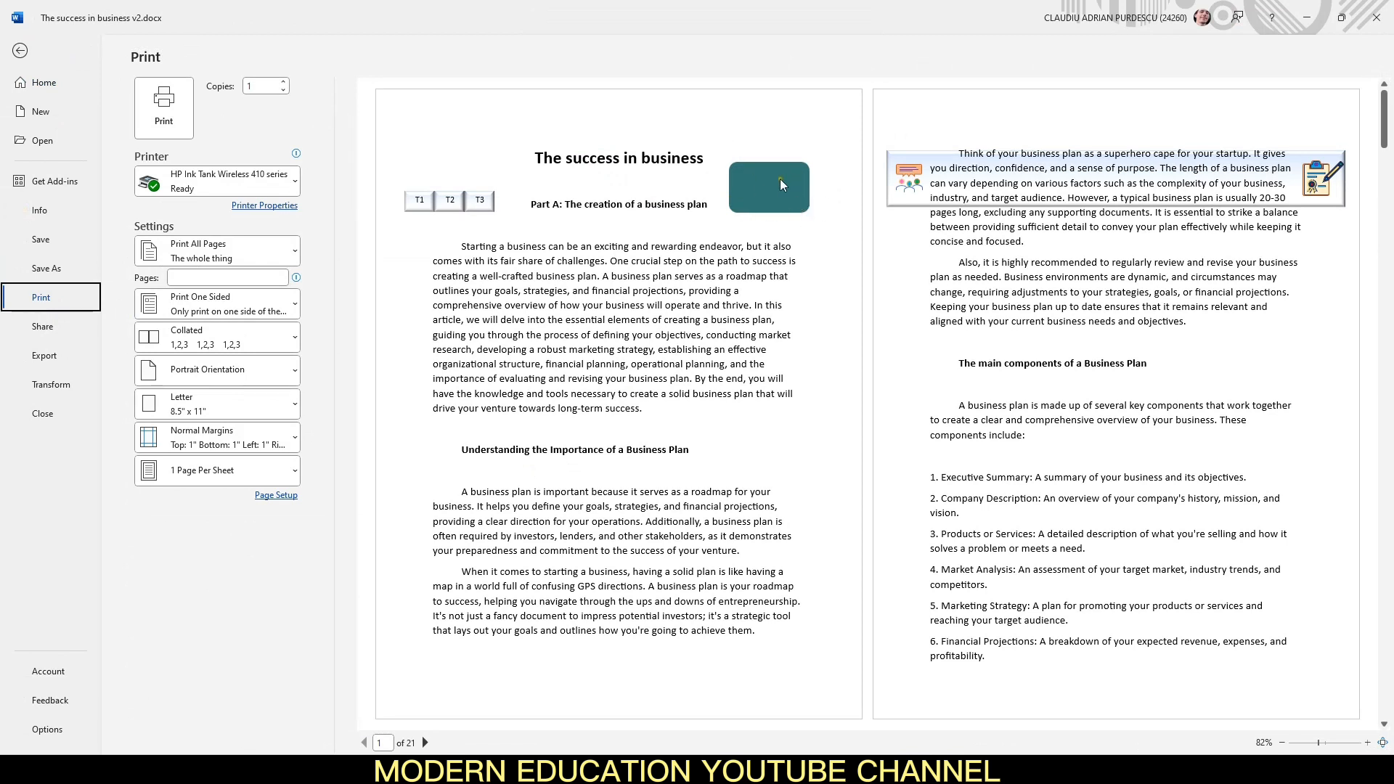
left_click(19, 50)
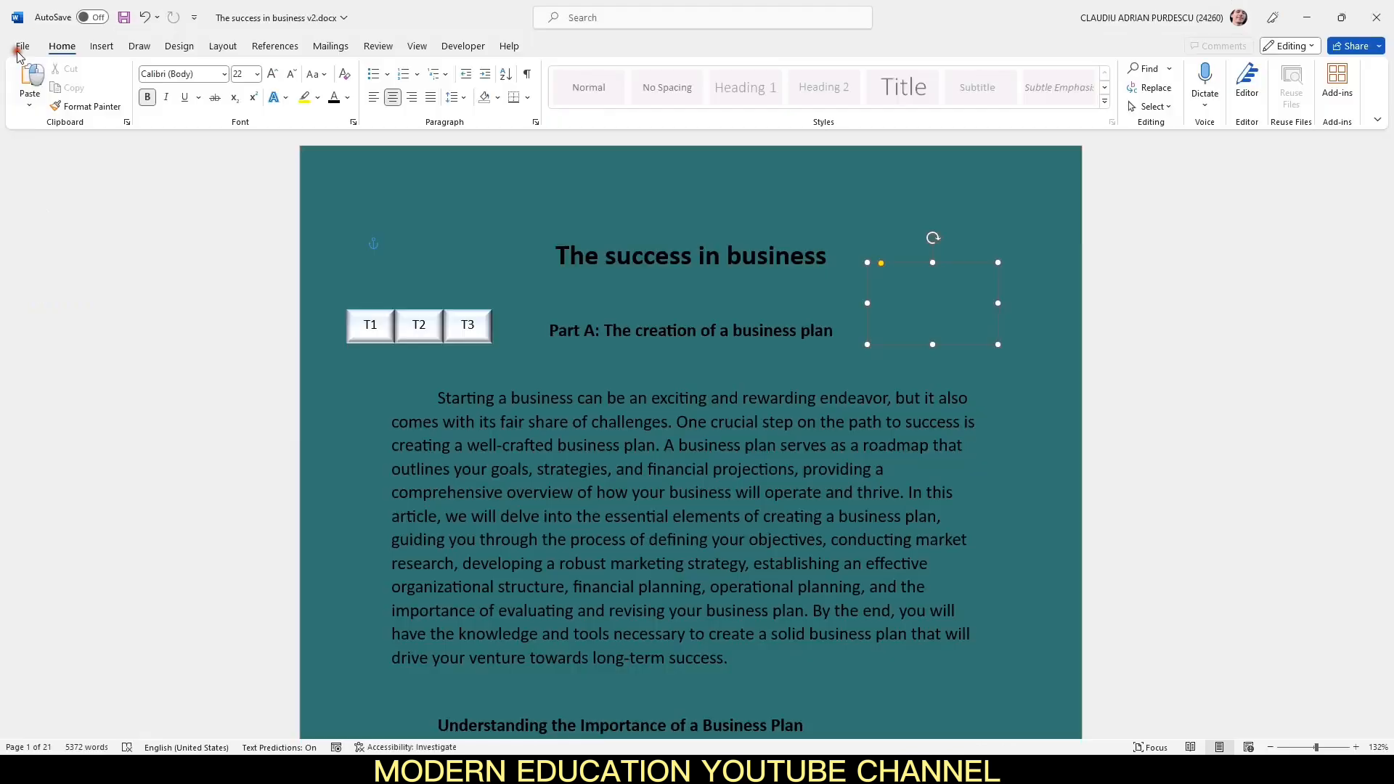
Step: Hide the rounded rectangle using the Selection Pane
left_click(222, 46)
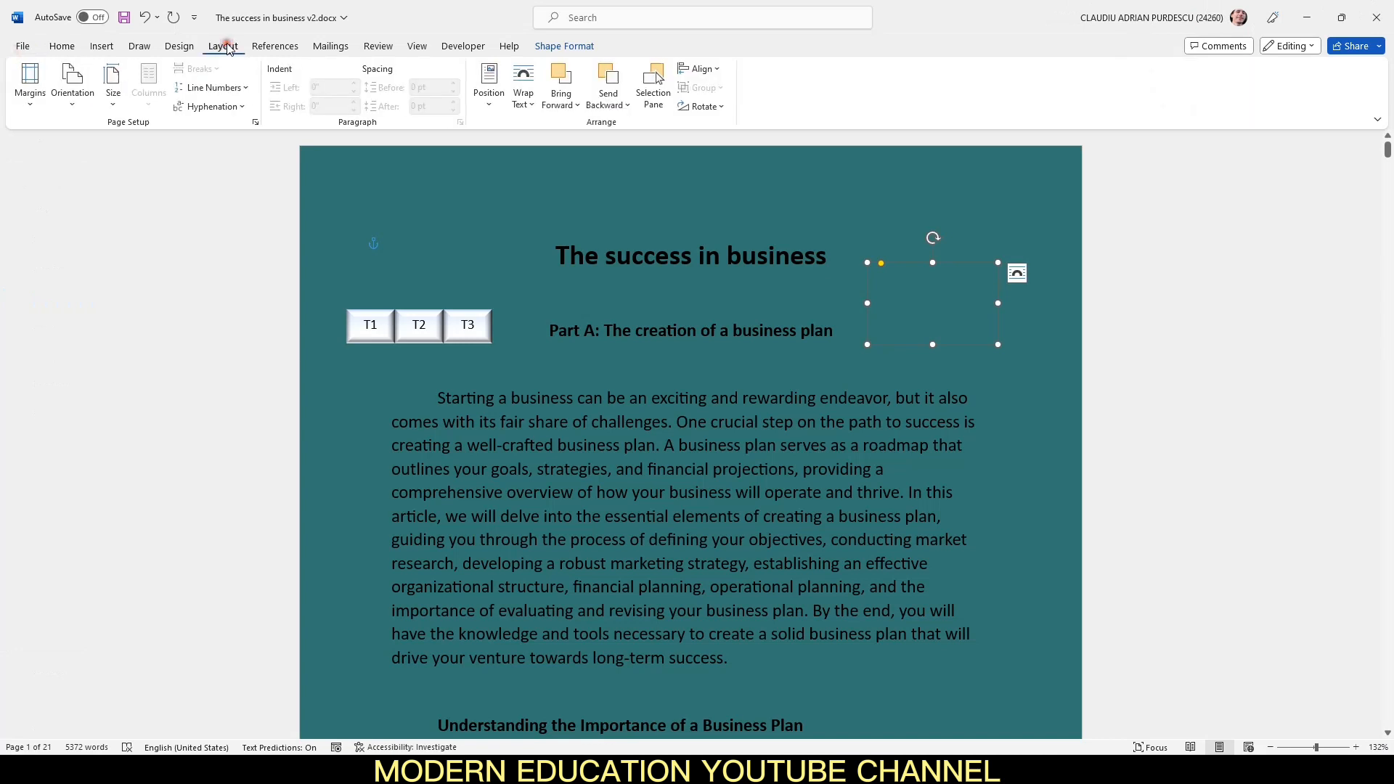
left_click(655, 86)
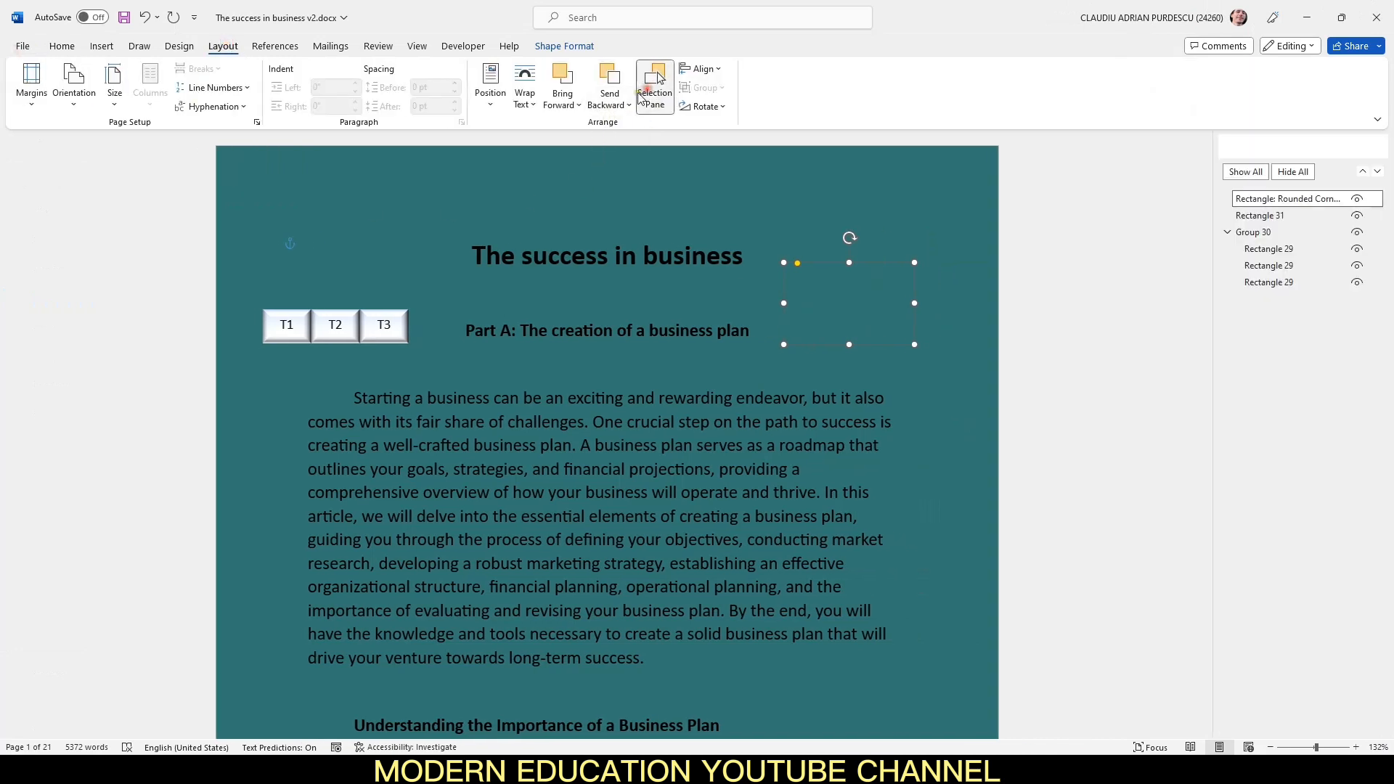
left_click(1356, 198)
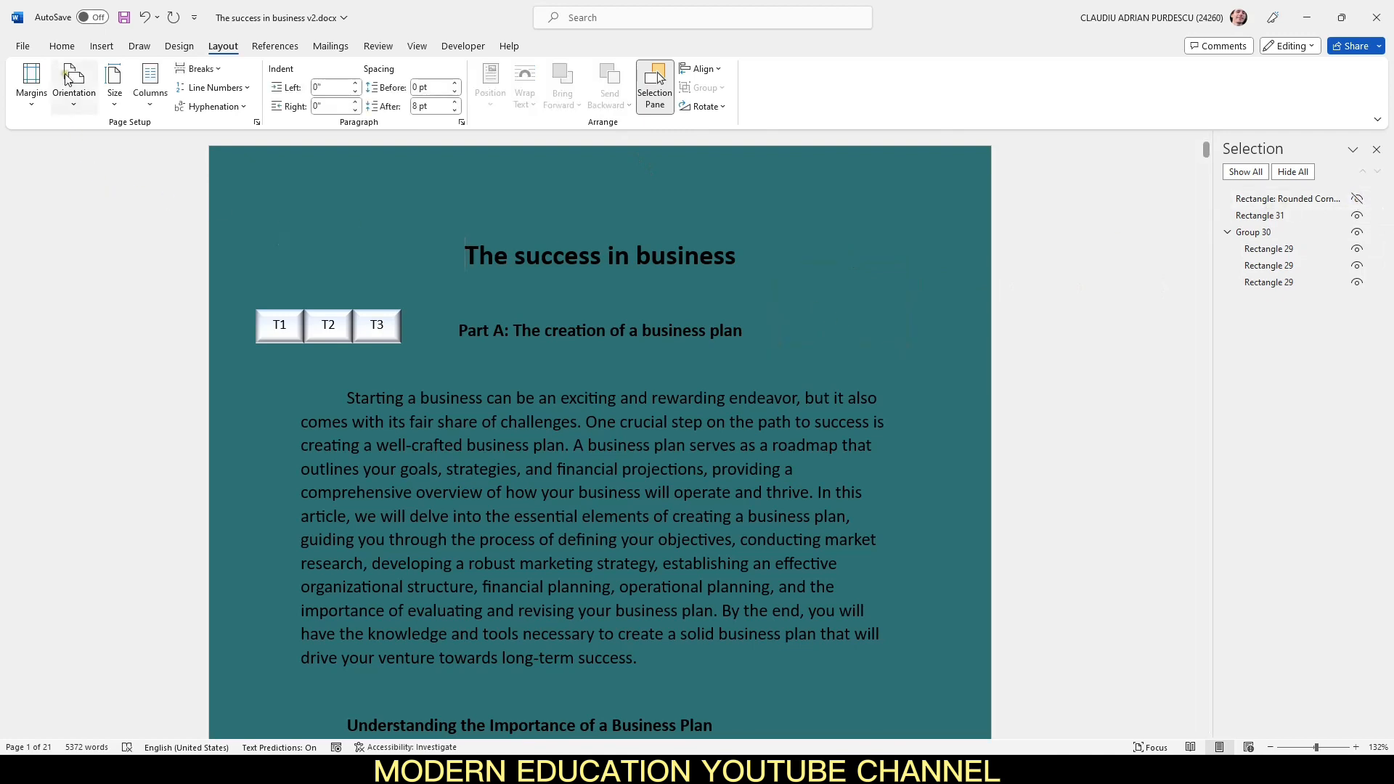
Step: Preview the first page again in Print view
left_click(29, 47)
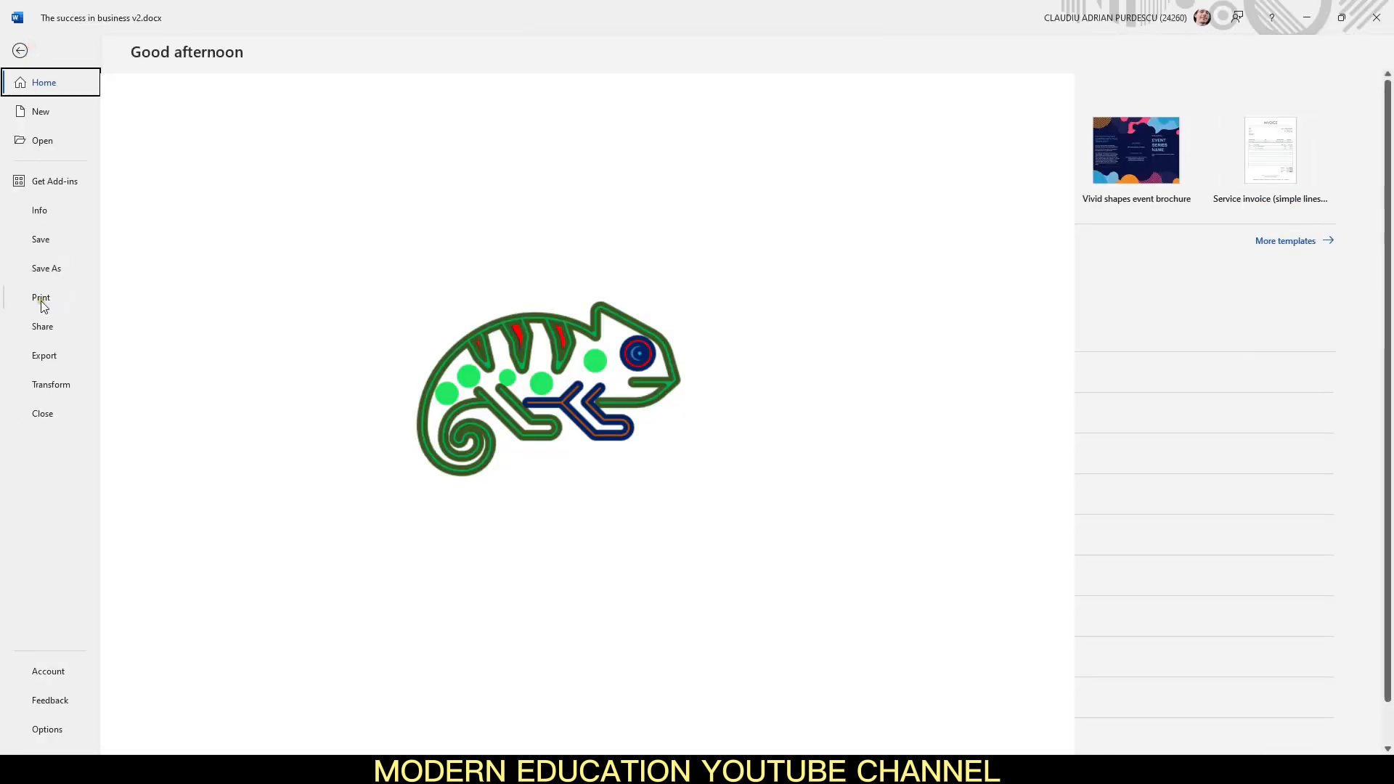
left_click(38, 299)
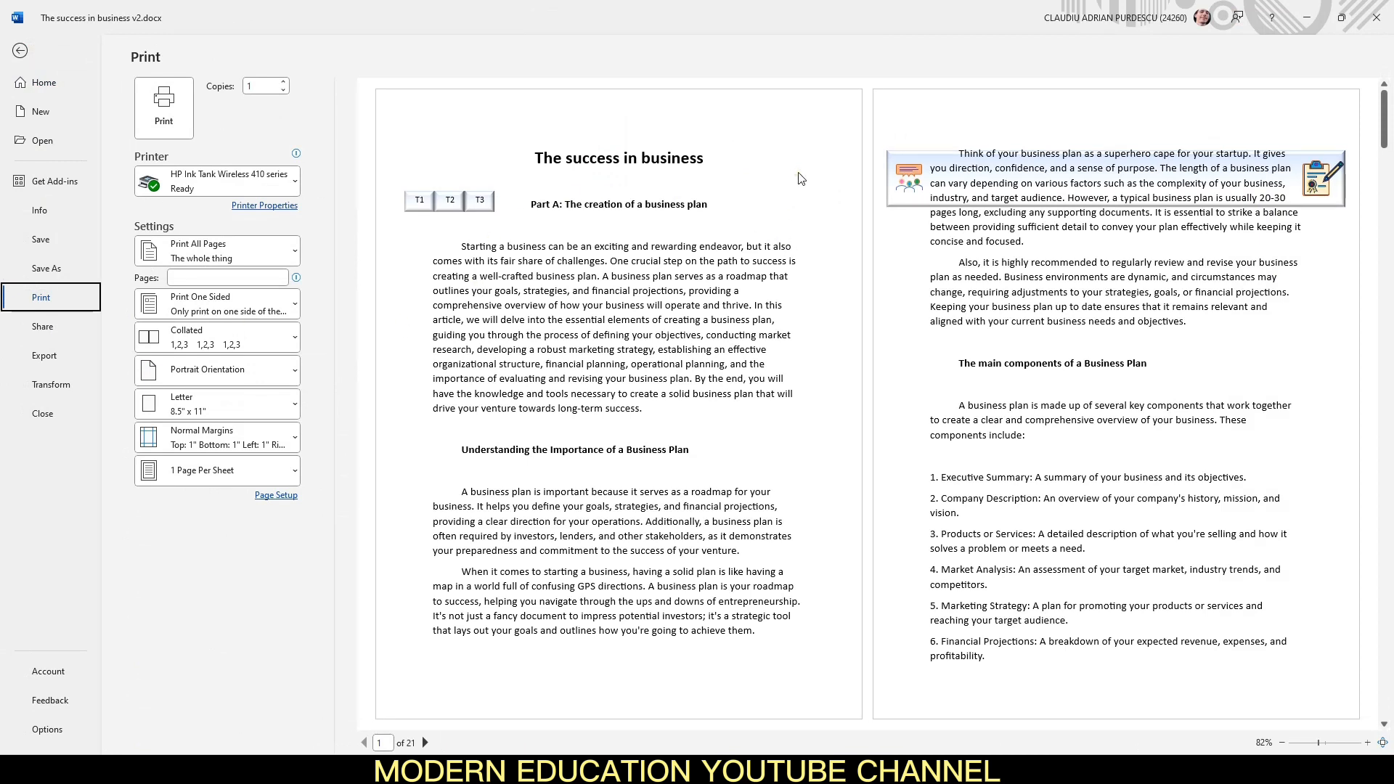
left_click(20, 50)
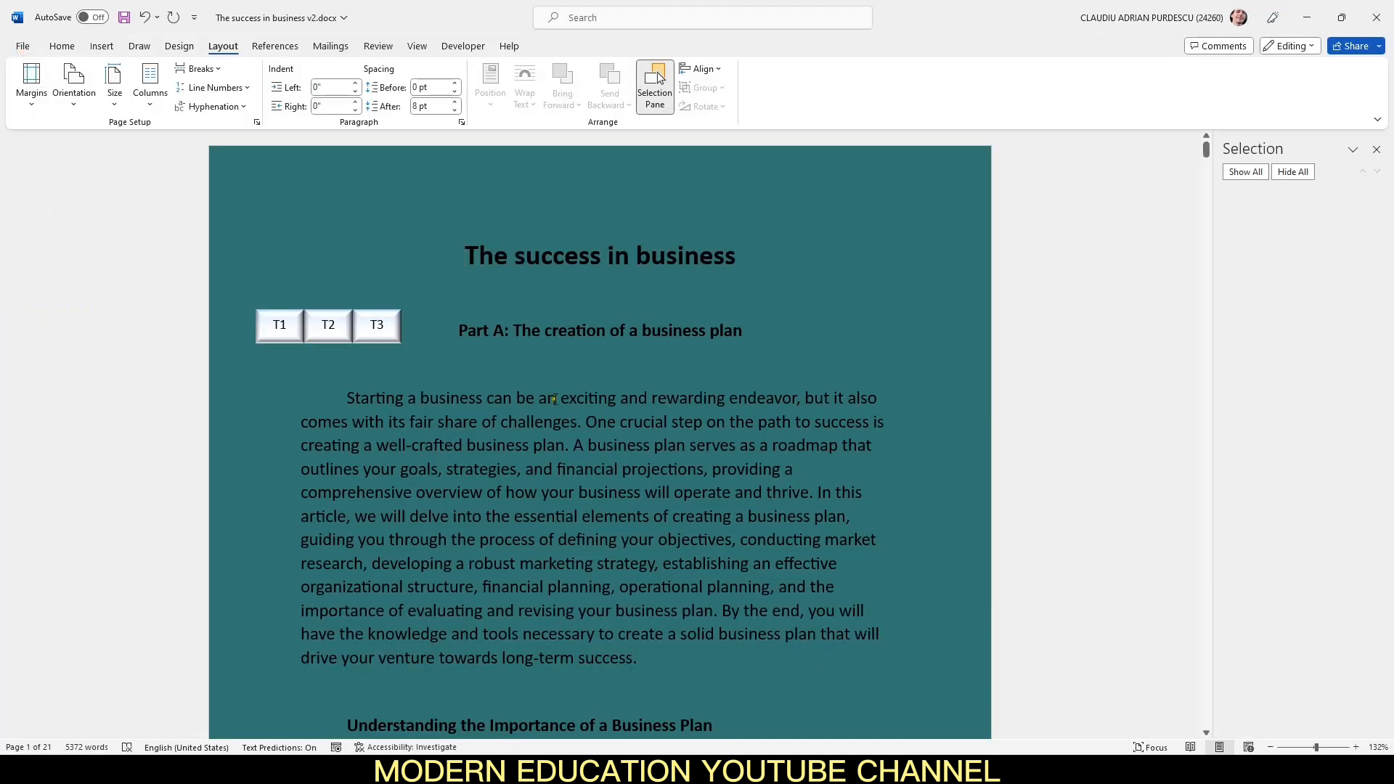
Step: Rename the rounded rectangle GS1 Tattoo no2 in the Selection Pane
left_click(392, 325)
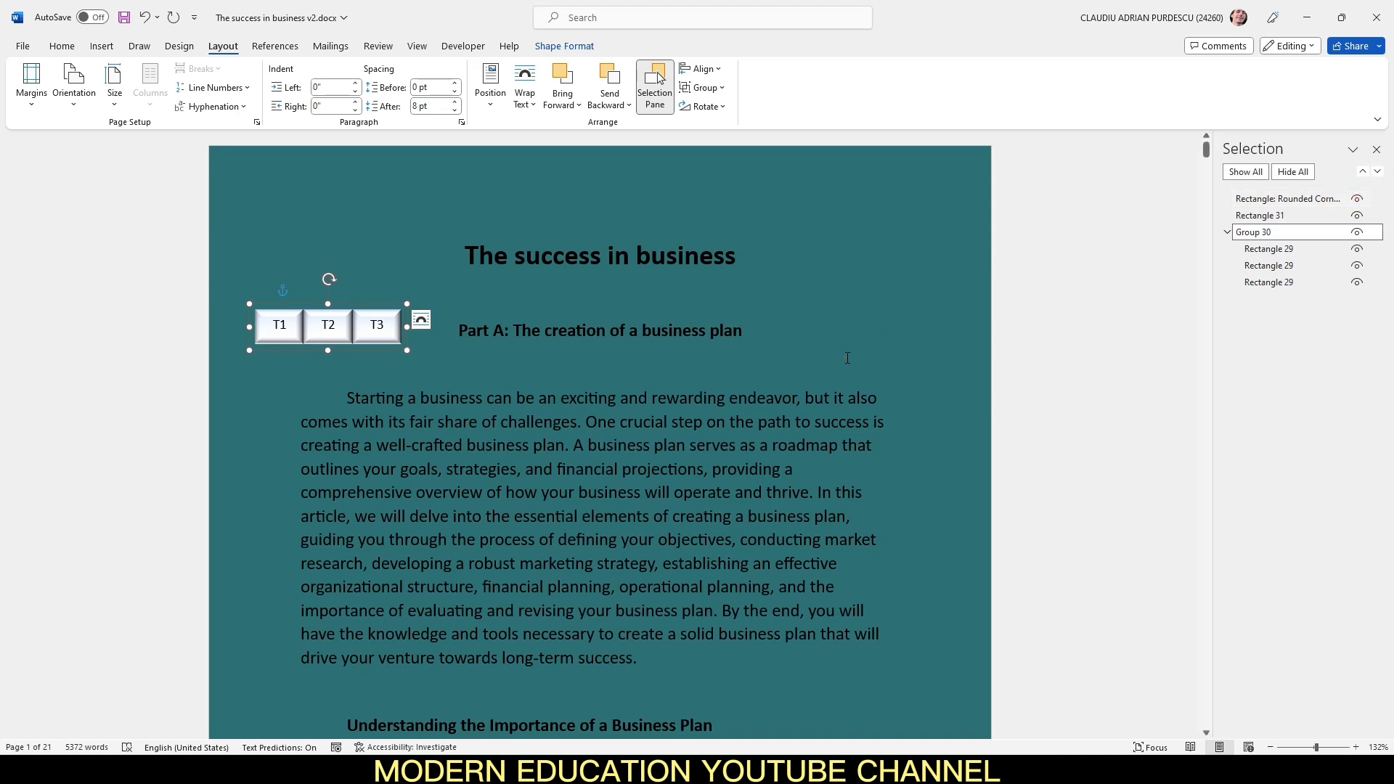
left_click(860, 294)
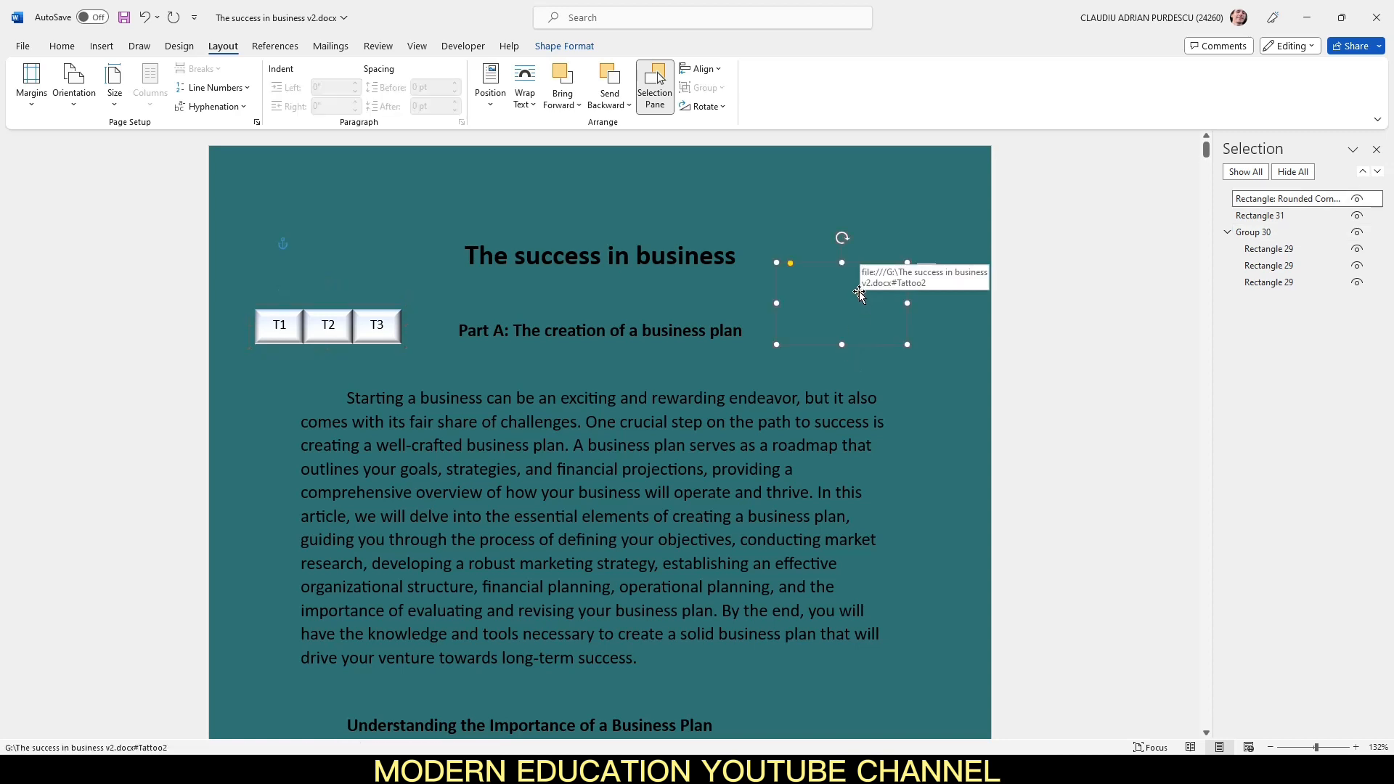
left_click(1330, 200)
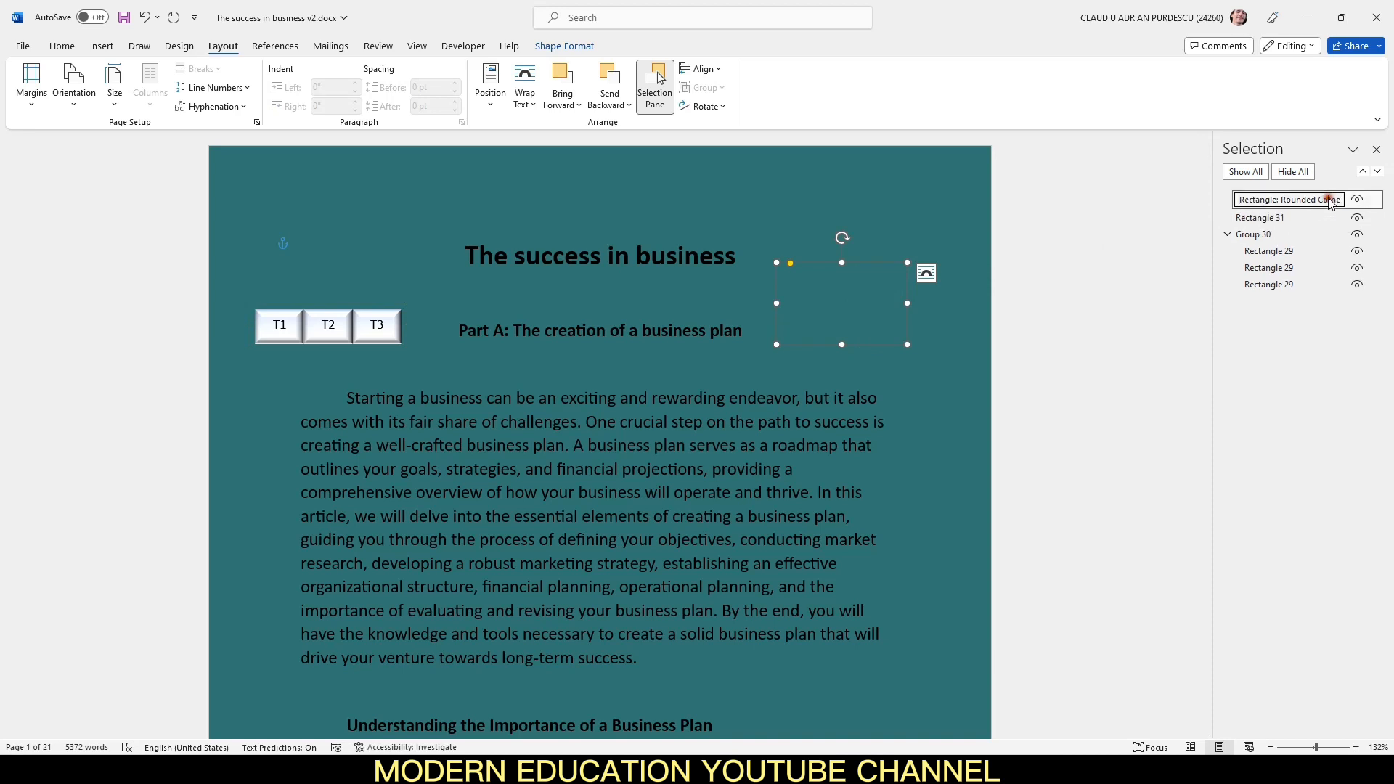
key("ctrl+a")
type("rs 1")
key("BackSpace")
key("BackSpace")
key("BackSpace")
key("BackSpace")
type("GS1 Tattoo")
left_click(1283, 200)
key("Return")
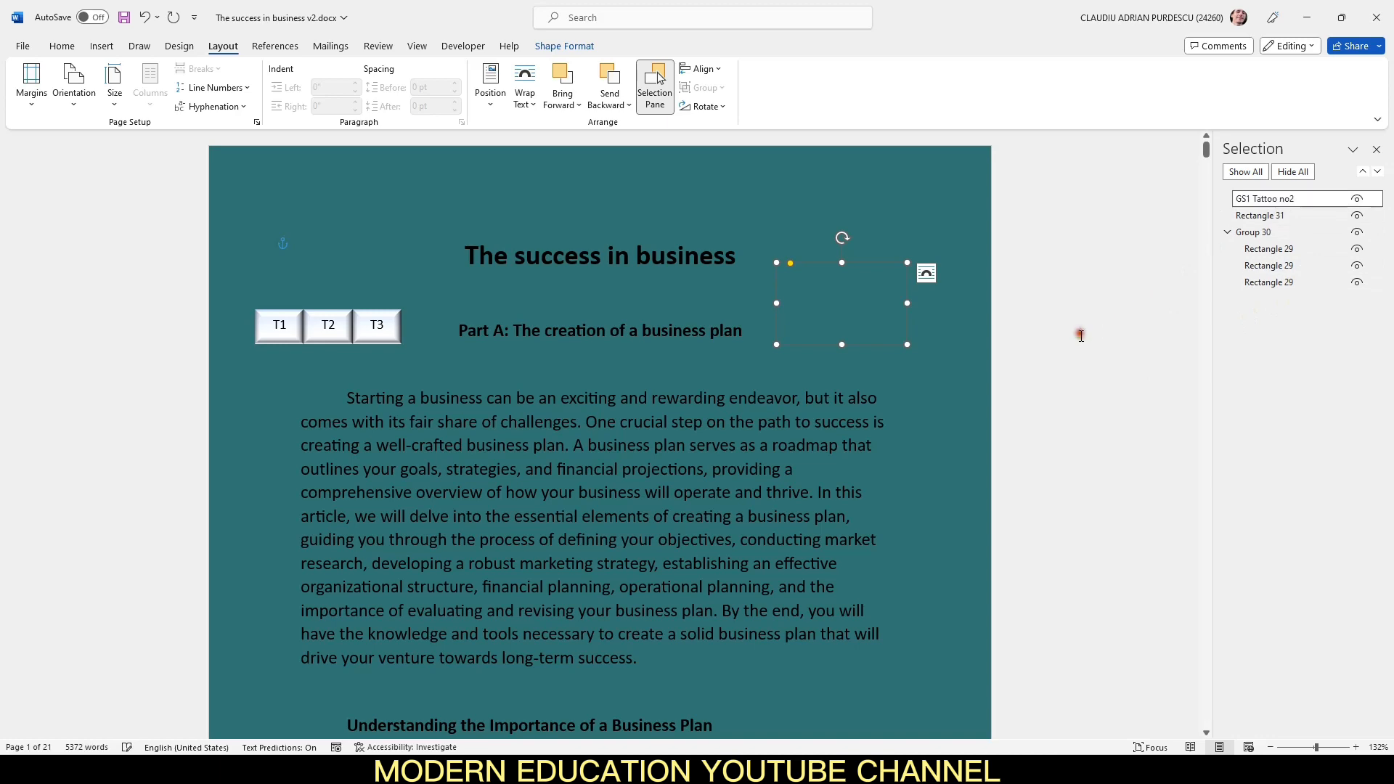
Step: Follow the rectangle's link again and return to the top of the document
right_click(846, 298)
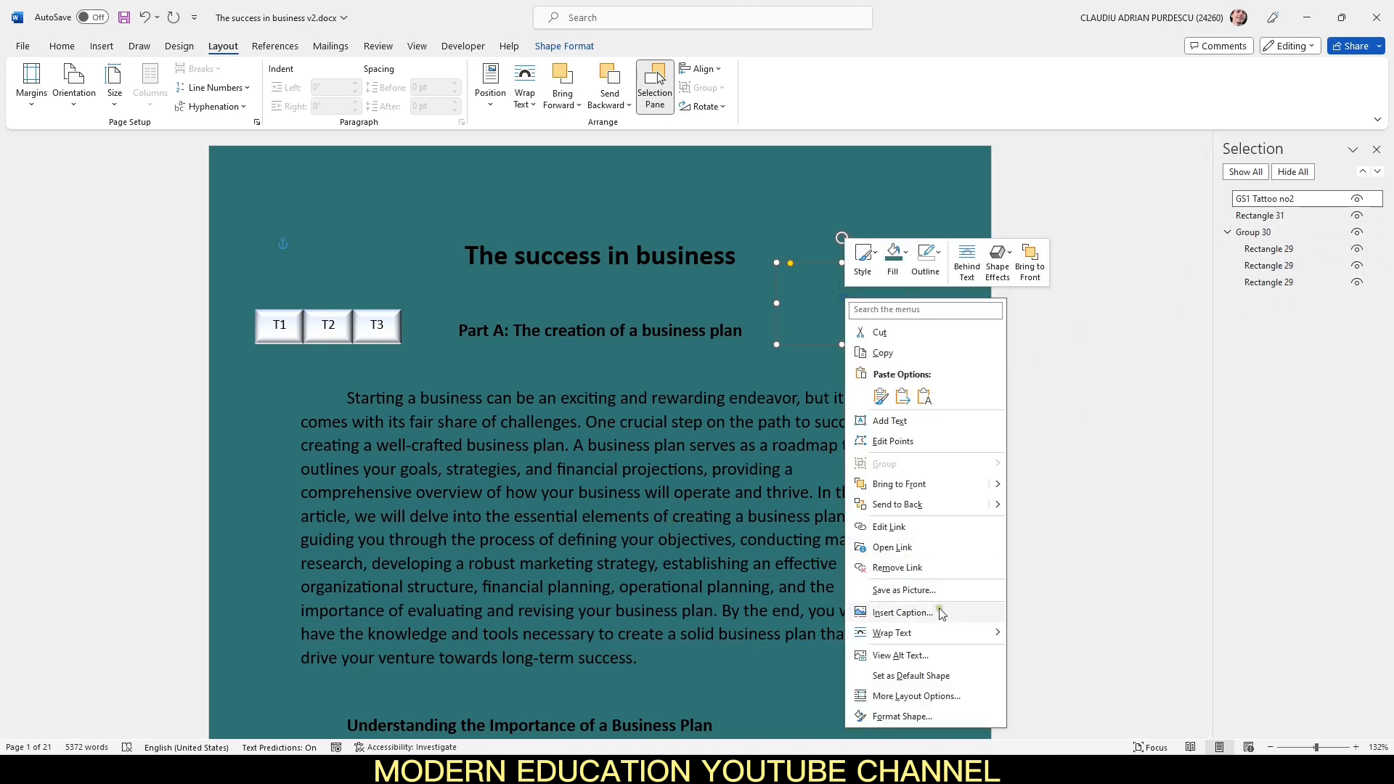
left_click(892, 547)
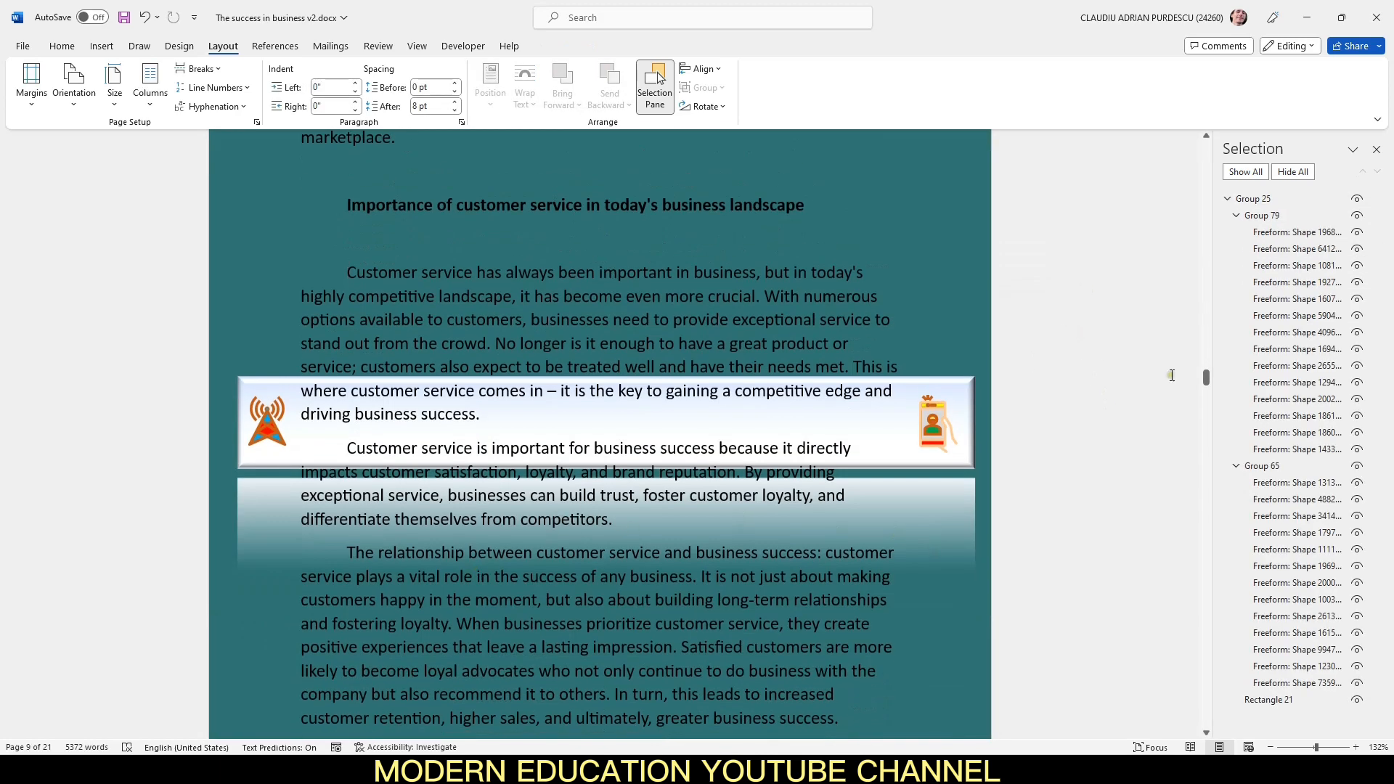
left_click_drag(1206, 378, 1206, 141)
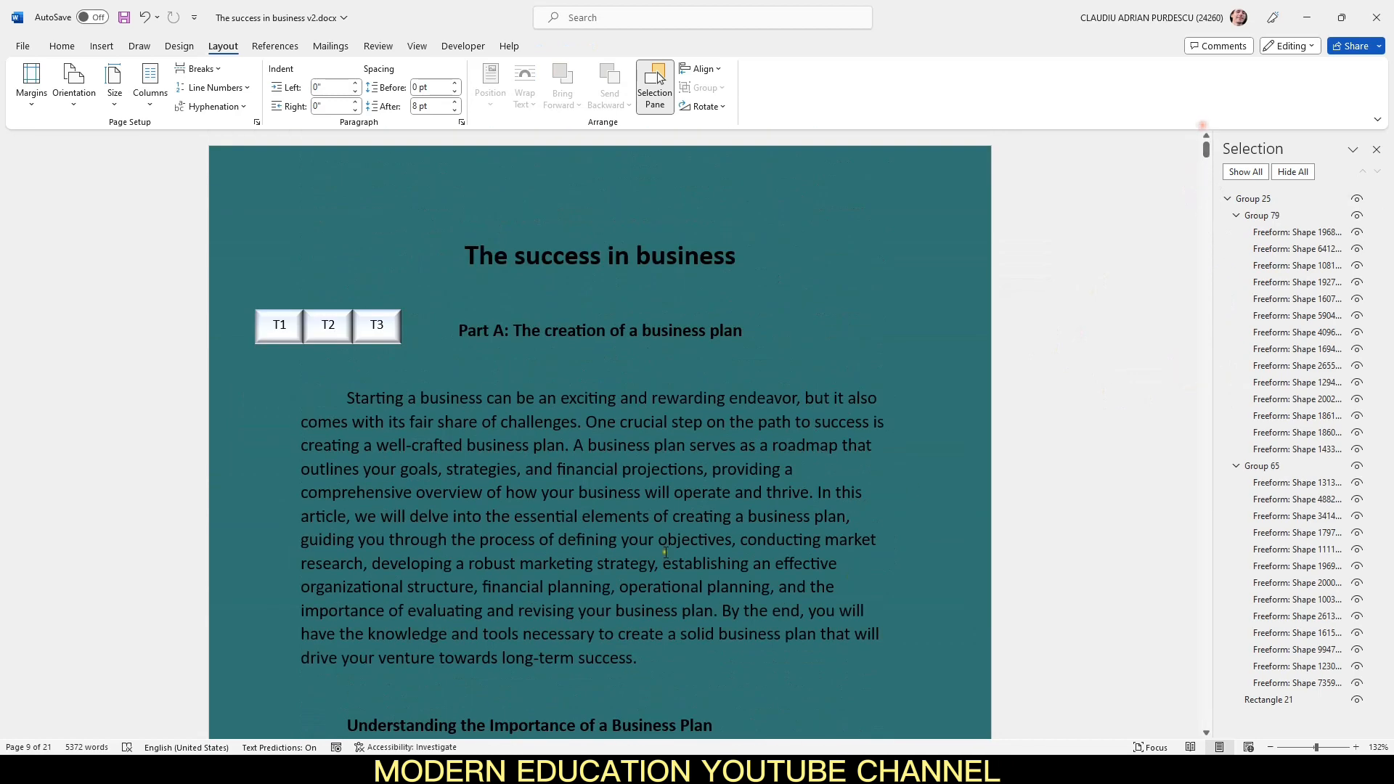
left_click(803, 472)
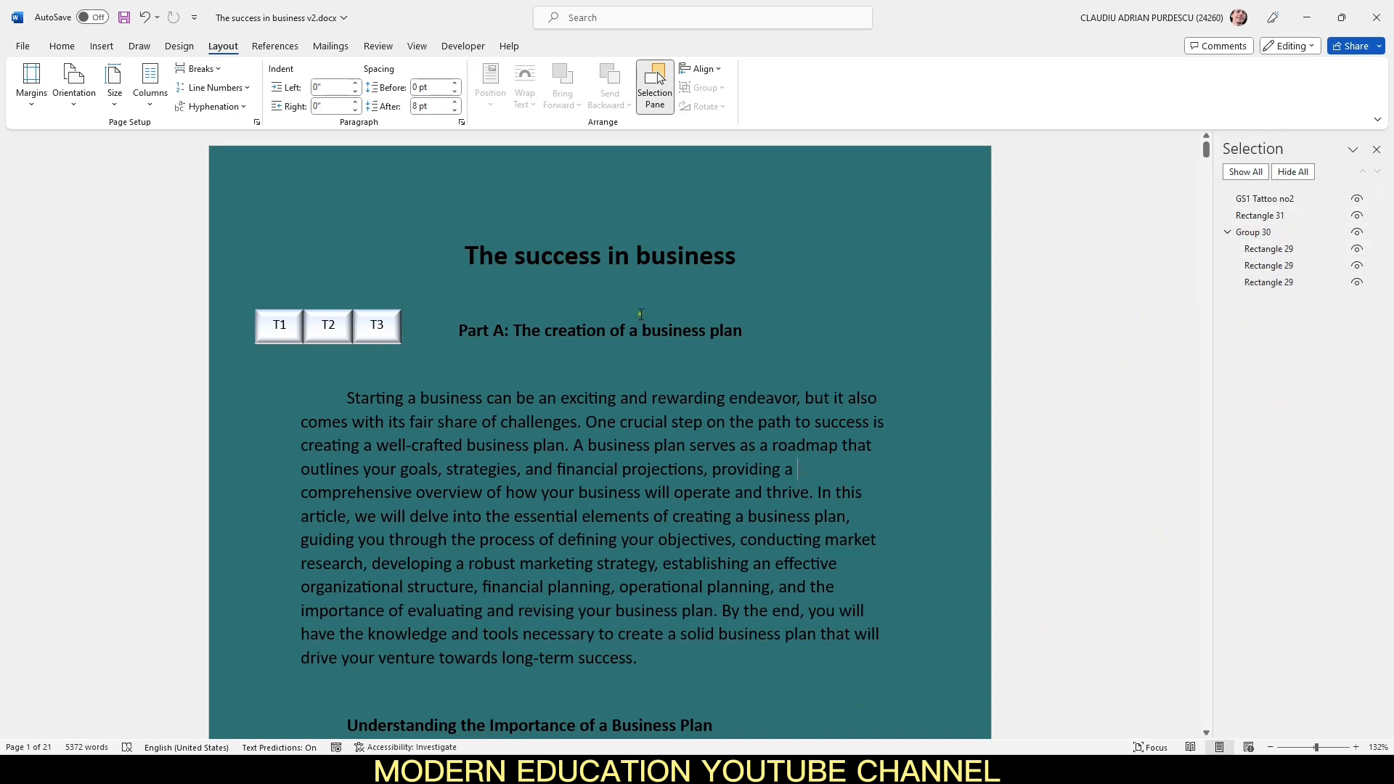
left_click(1272, 200)
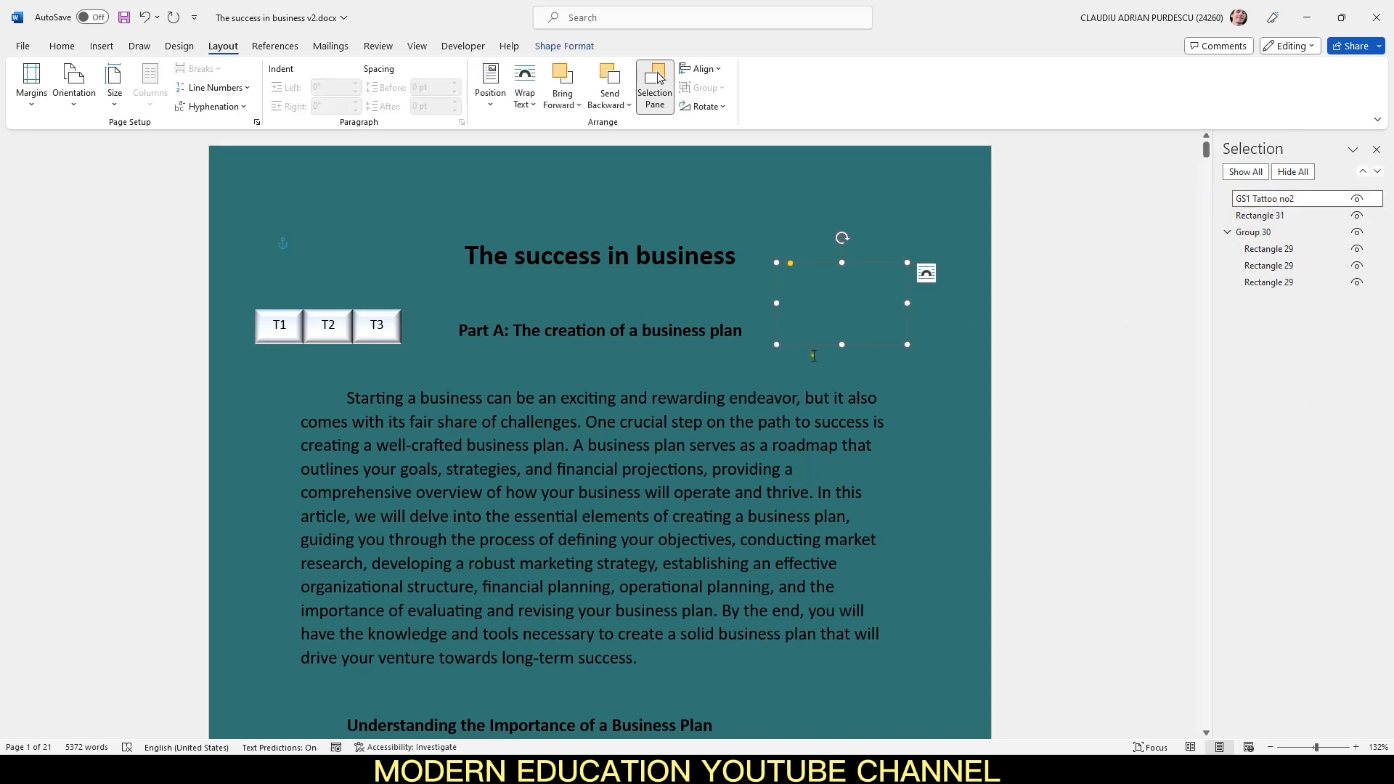
left_click(903, 402)
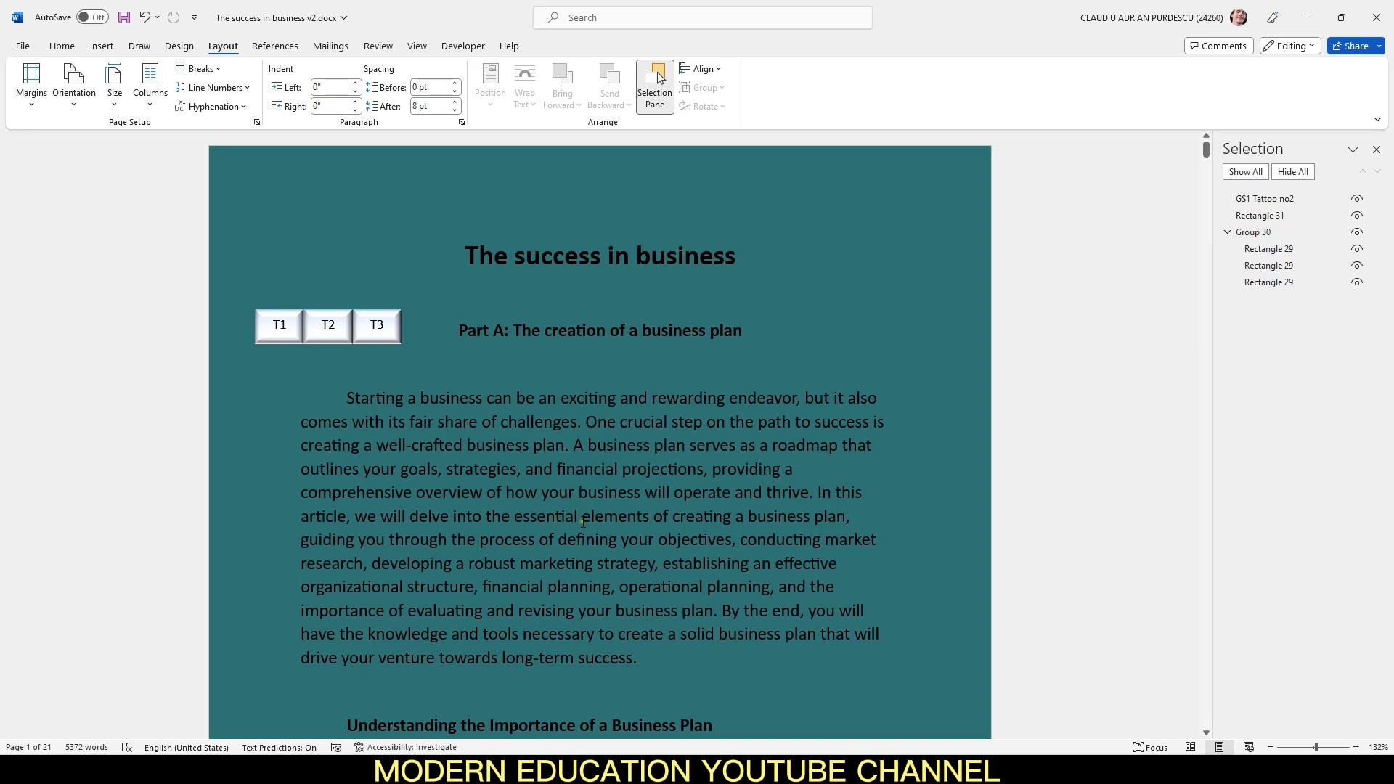
Step: Link the word "Starting" in the first paragraph to the PartAMC bookmark
left_click_drag(347, 398, 404, 404)
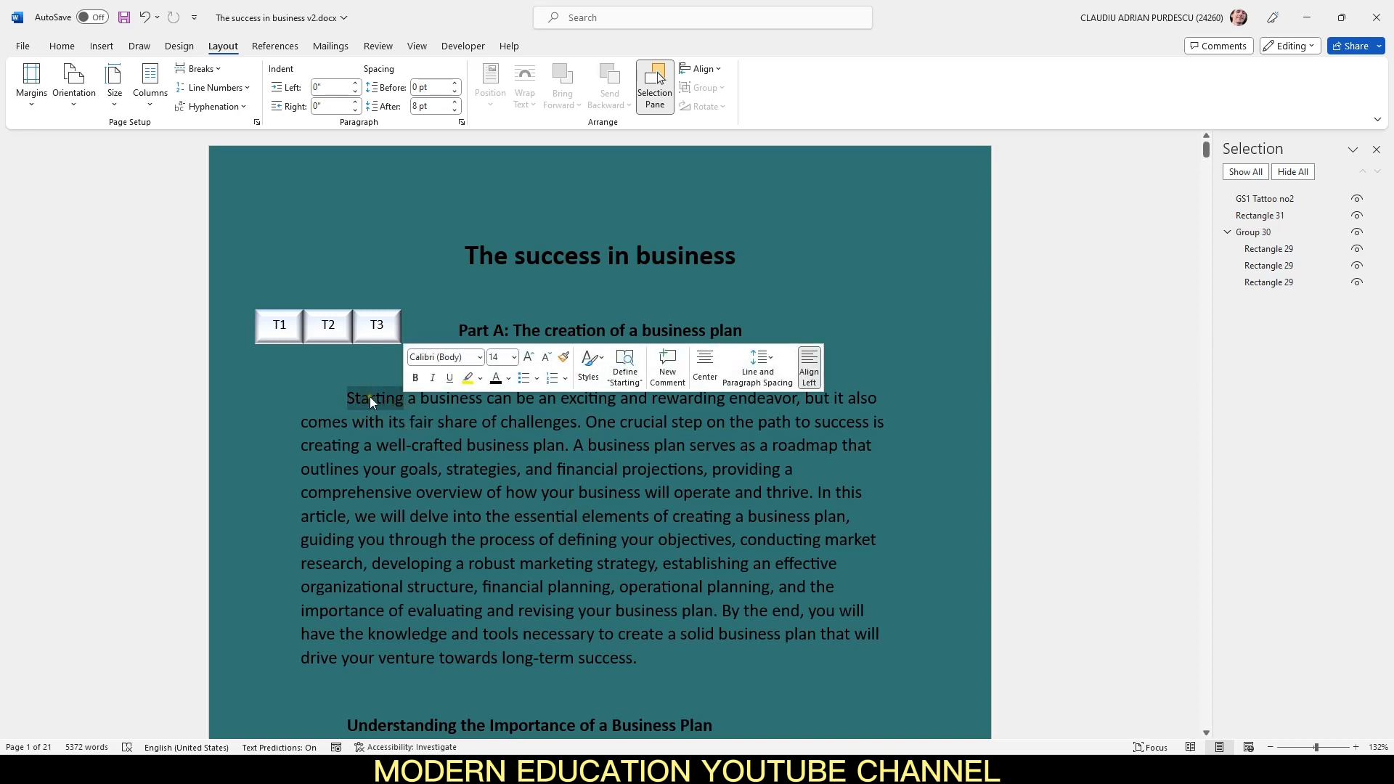
right_click(371, 398)
left_click(403, 688)
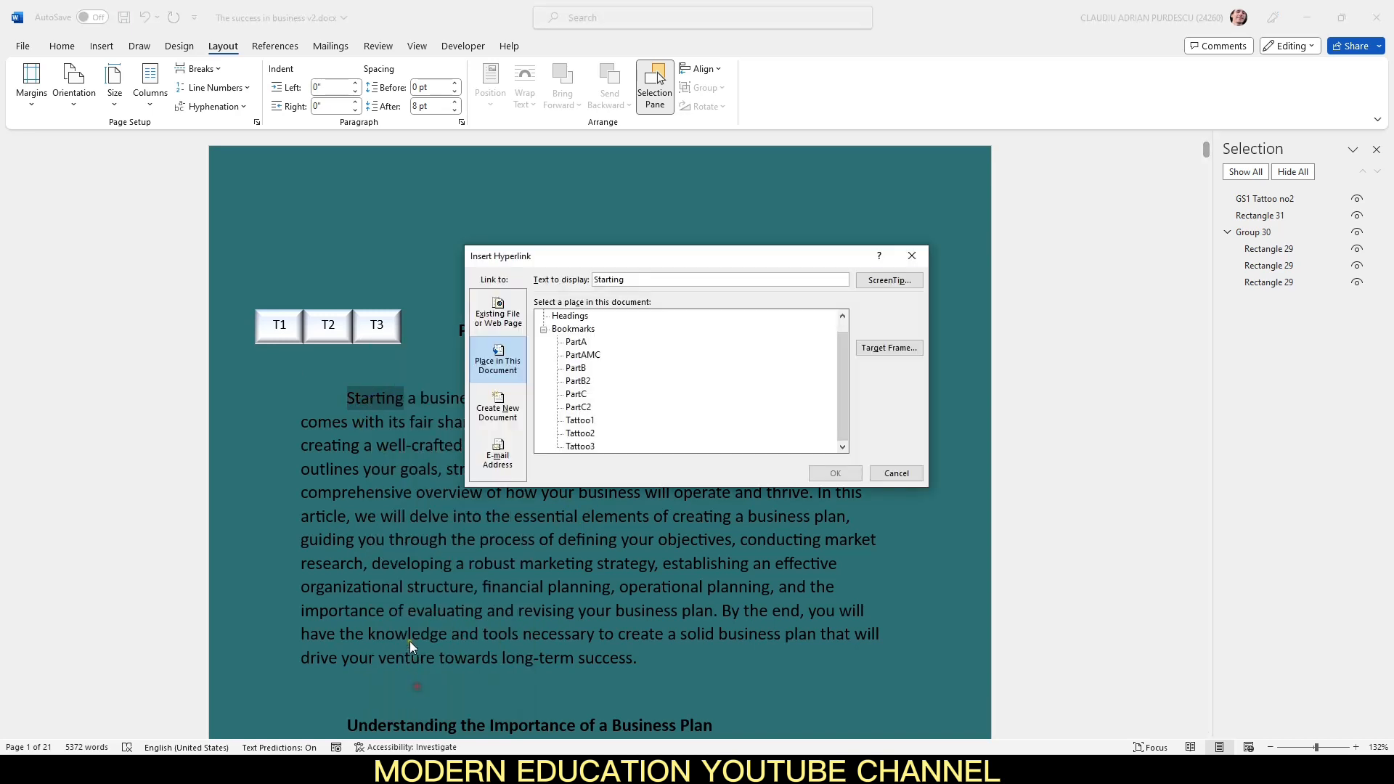
left_click(602, 355)
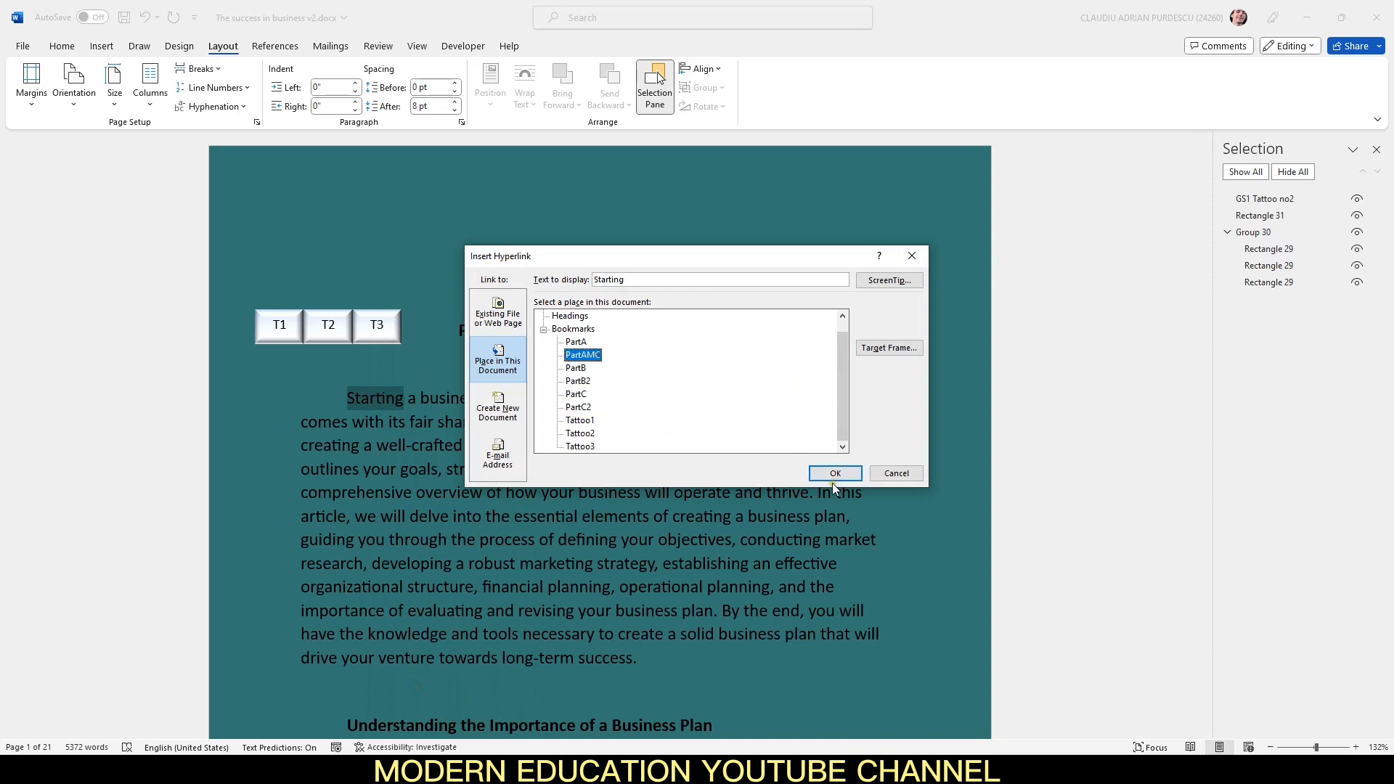
left_click(833, 475)
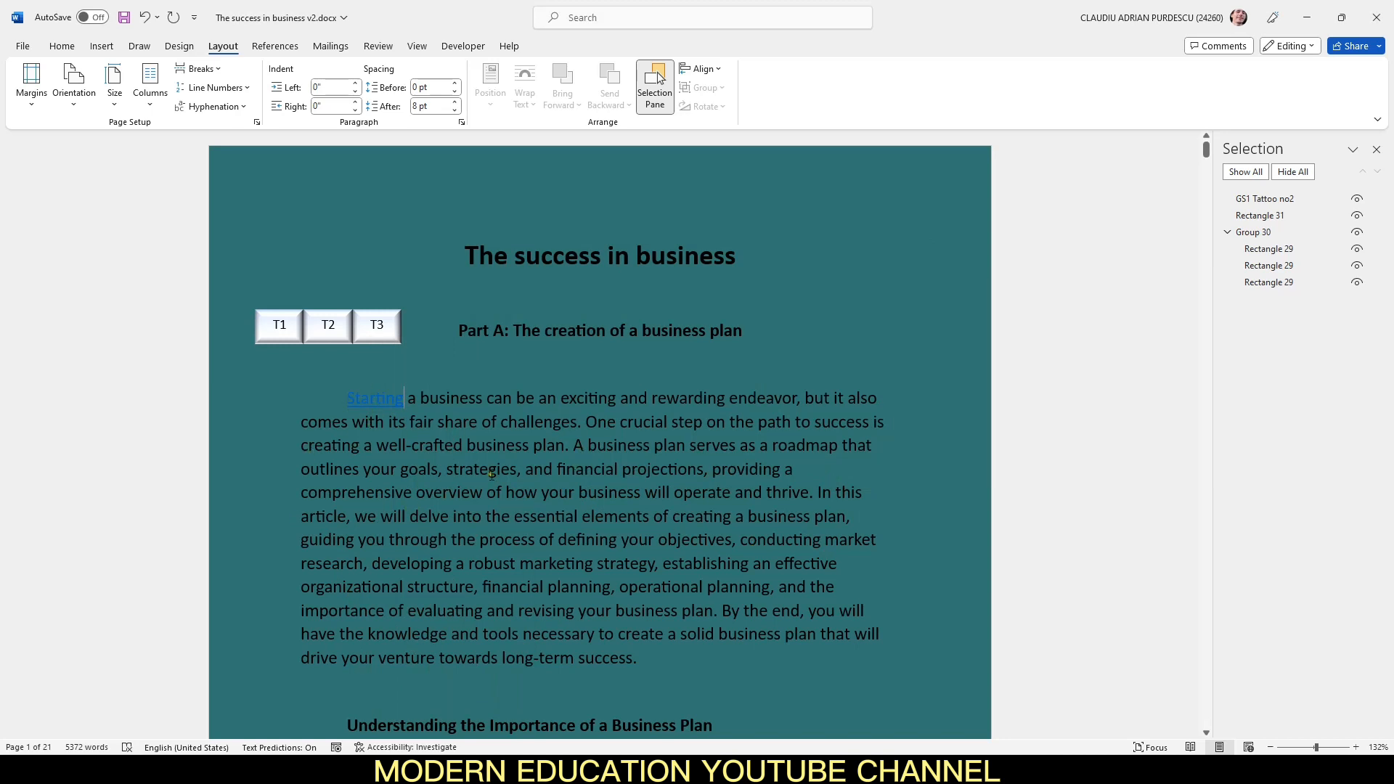
Step: Link the word "challenges" in the first paragraph to the PartB bookmark
left_click_drag(501, 421, 579, 426)
right_click(546, 422)
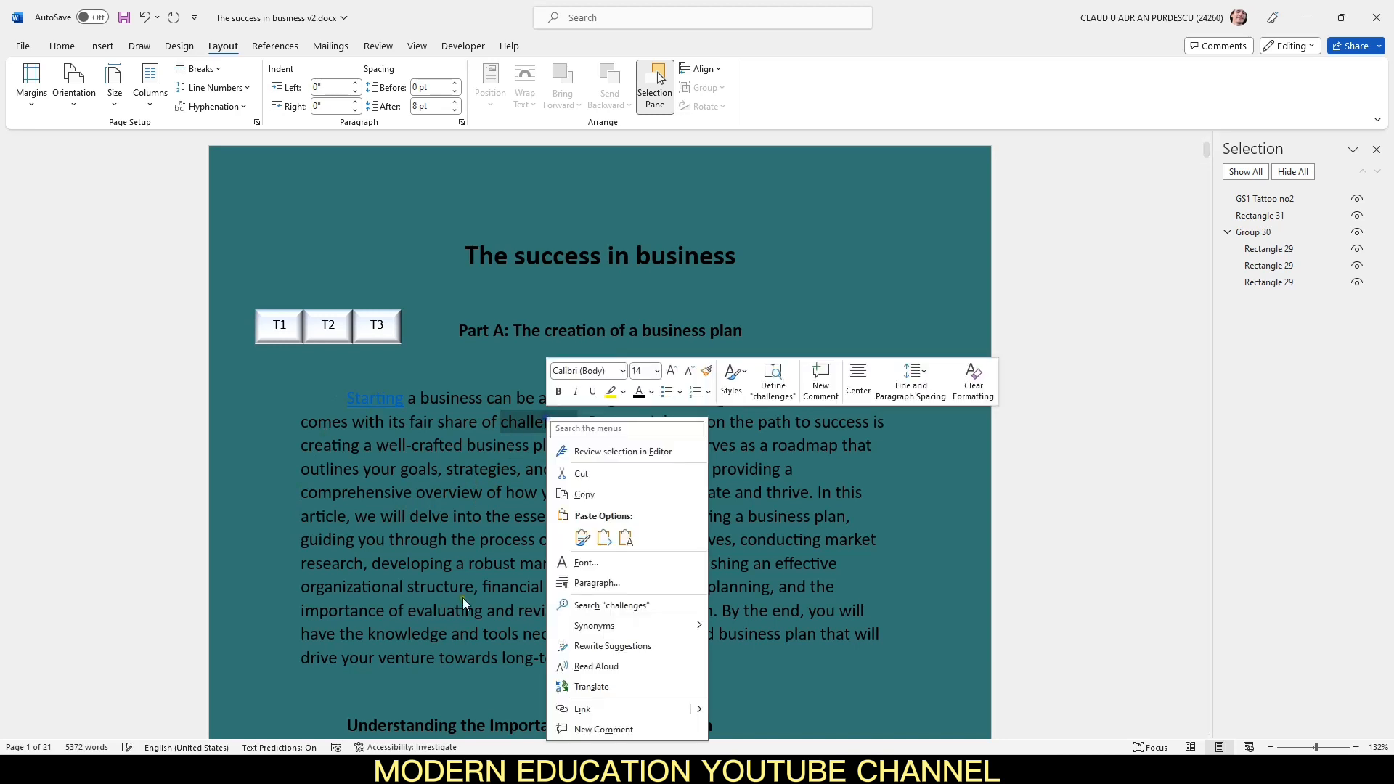
left_click(602, 705)
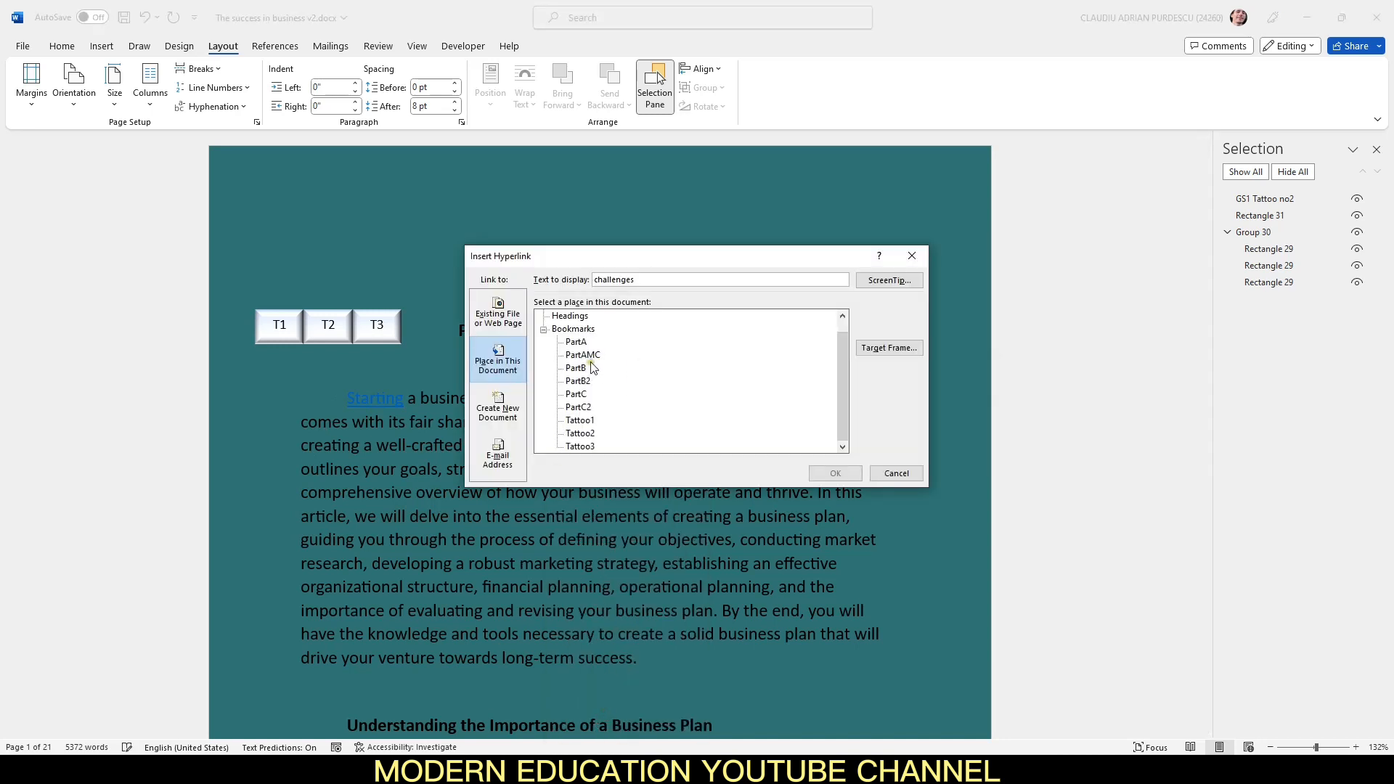
left_click(585, 368)
left_click(835, 474)
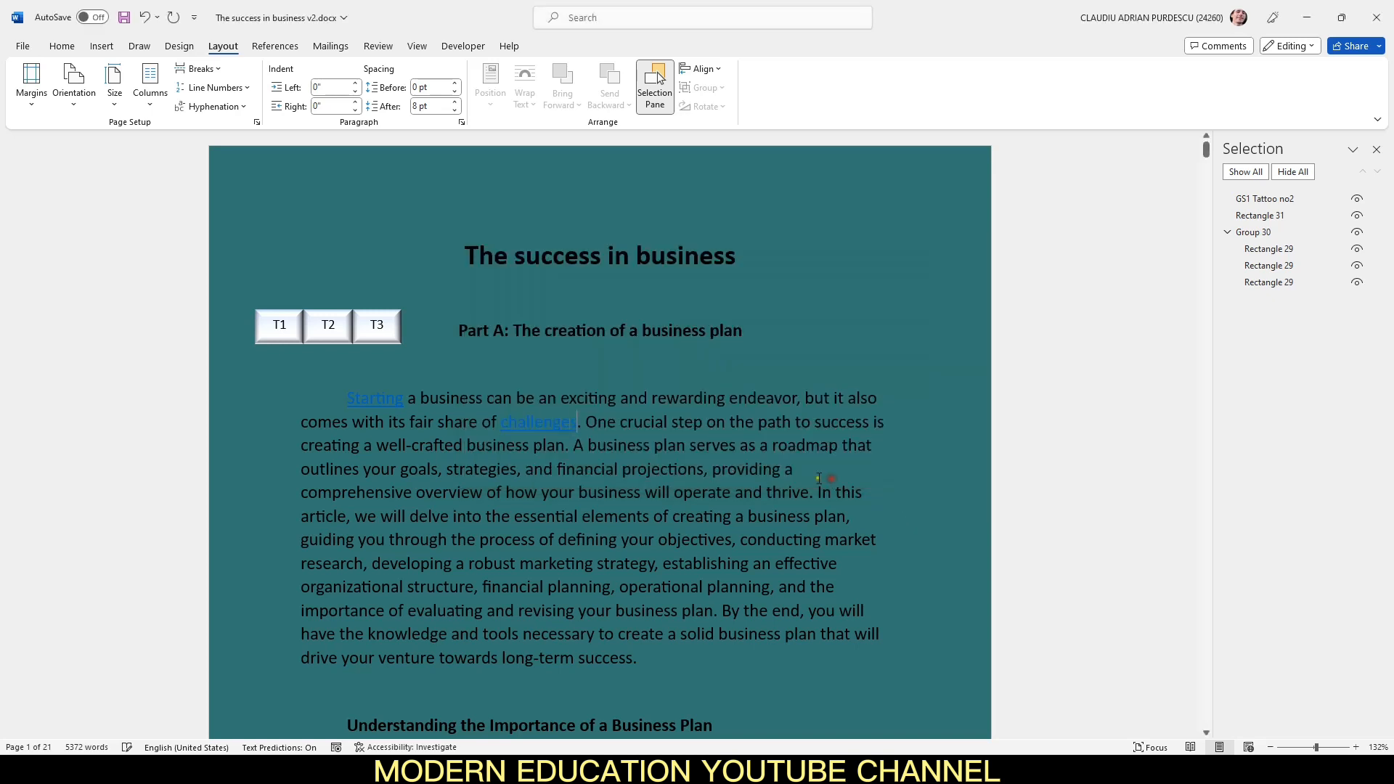
Step: Link the word "business" in the first paragraph's third line to the PartB2 bookmark
double_click(613, 447)
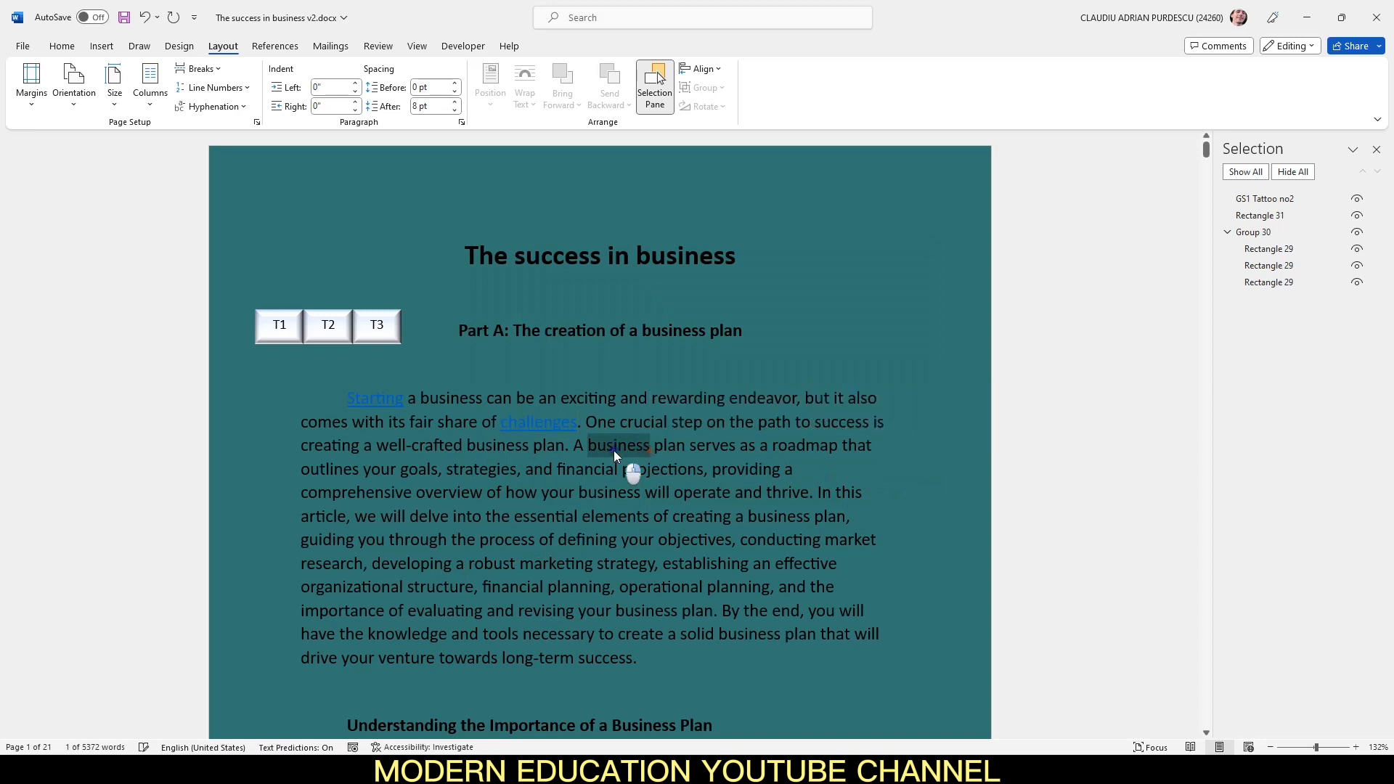
right_click(612, 451)
left_click(672, 426)
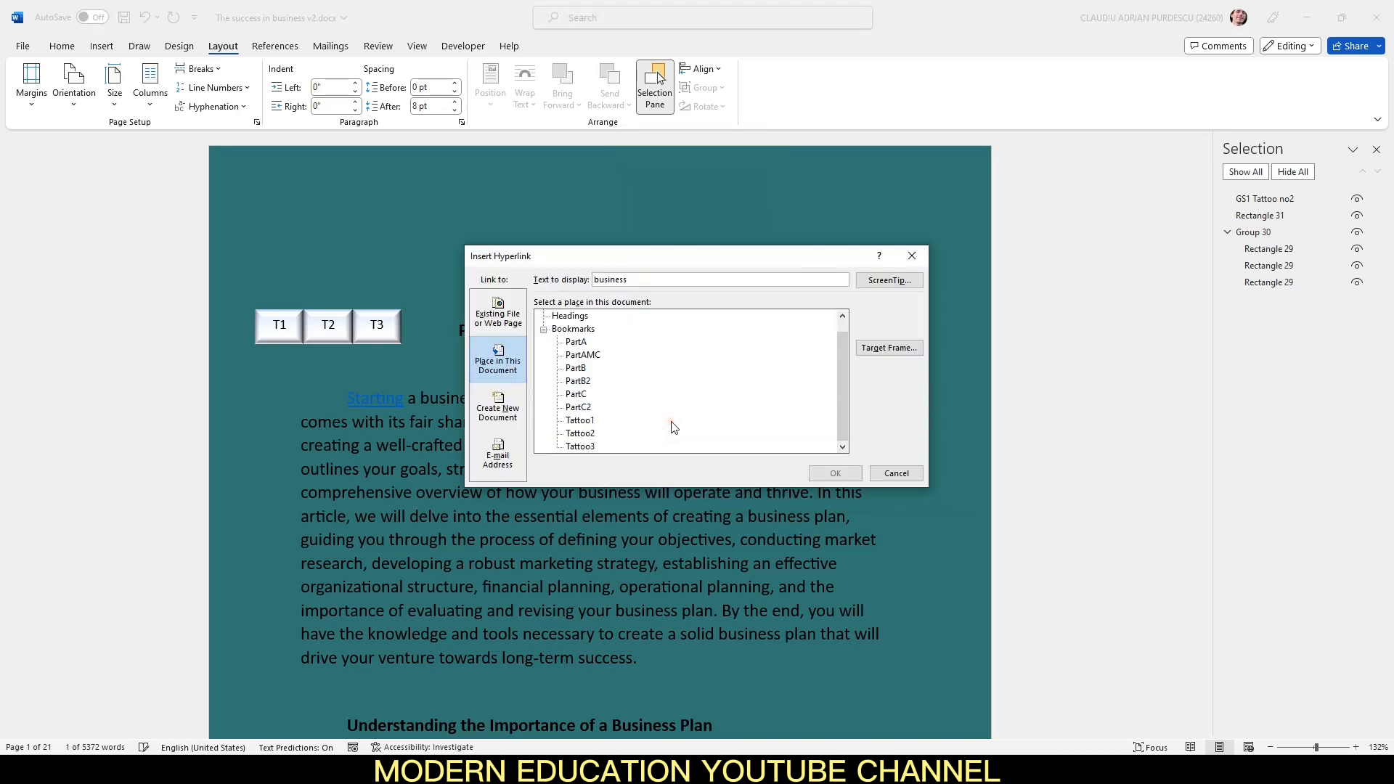
left_click(587, 380)
left_click(828, 473)
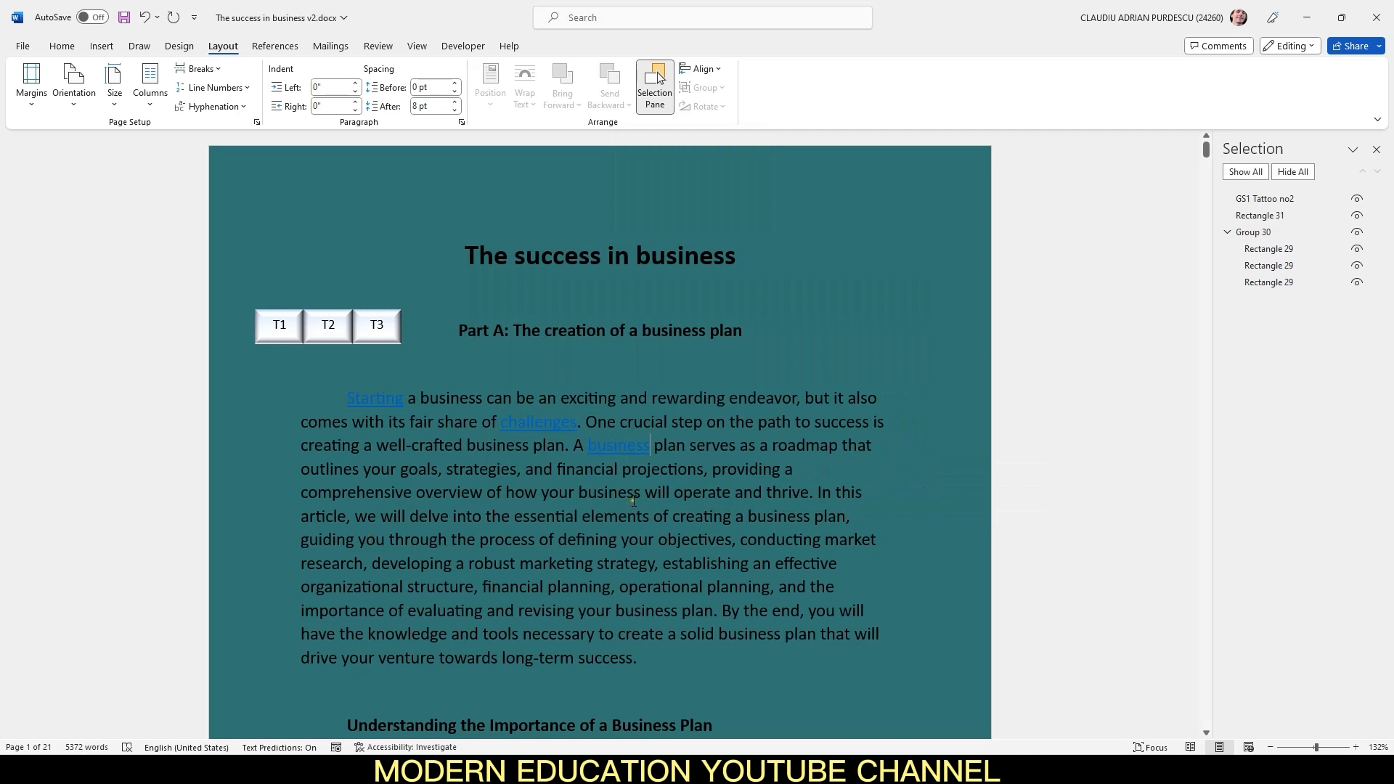
Step: Link the word "strategies" in the first paragraph to the PartC bookmark
left_click_drag(447, 469, 516, 470)
right_click(478, 470)
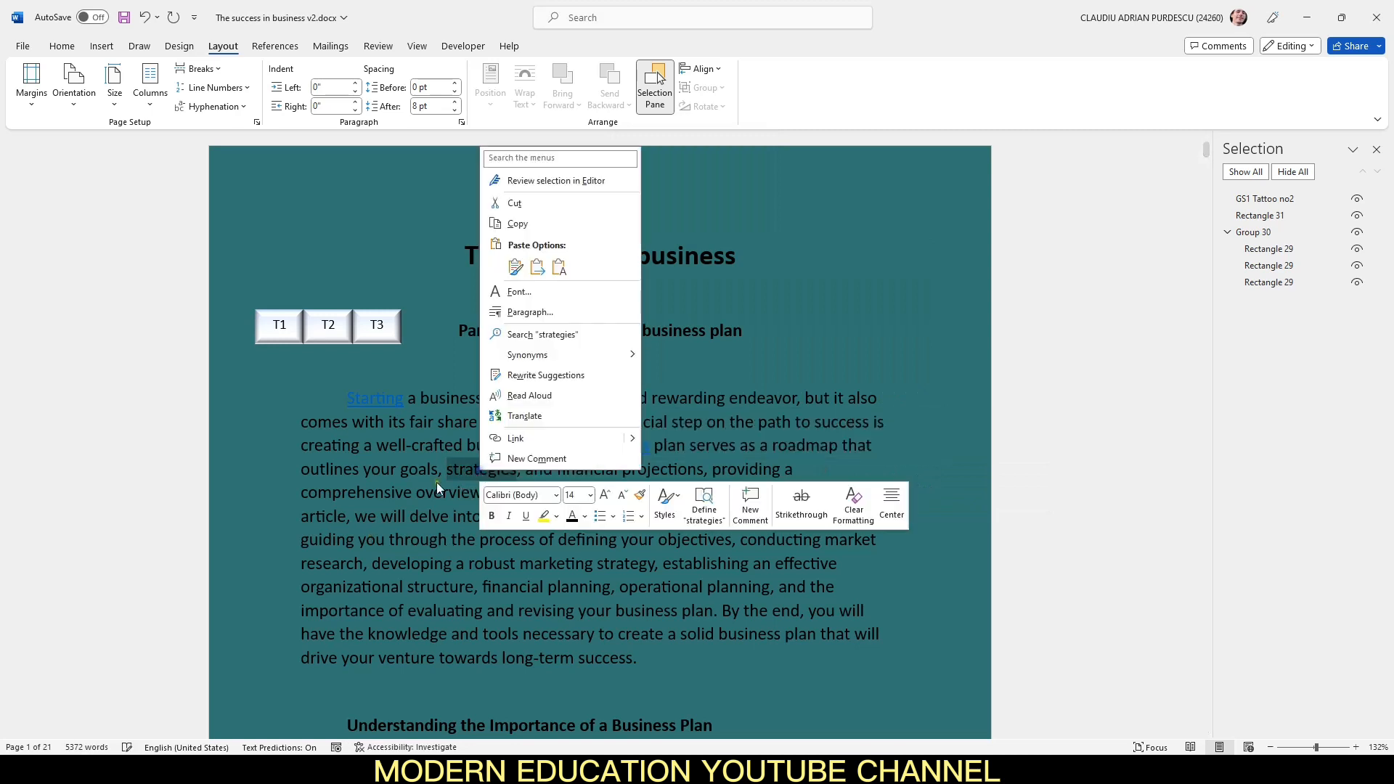
left_click(543, 438)
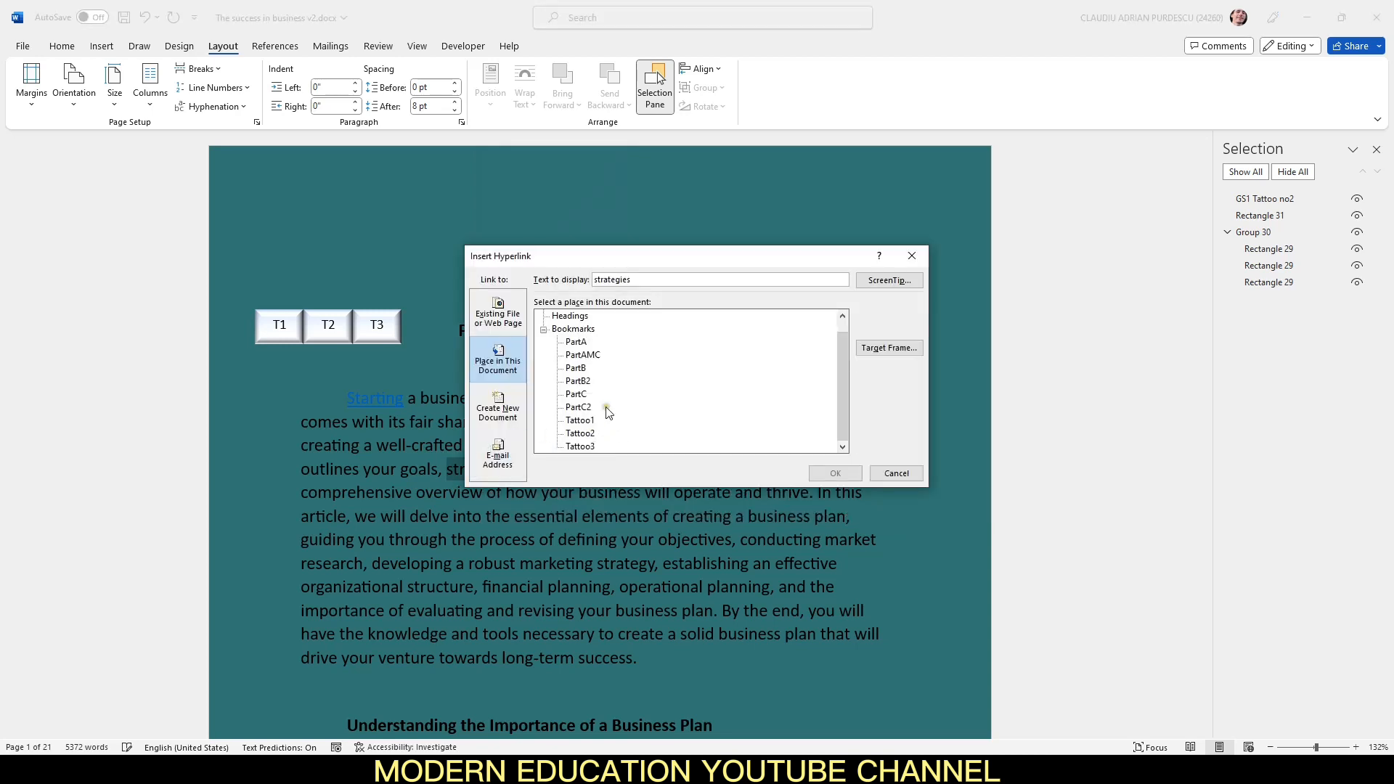
left_click(587, 397)
left_click(835, 474)
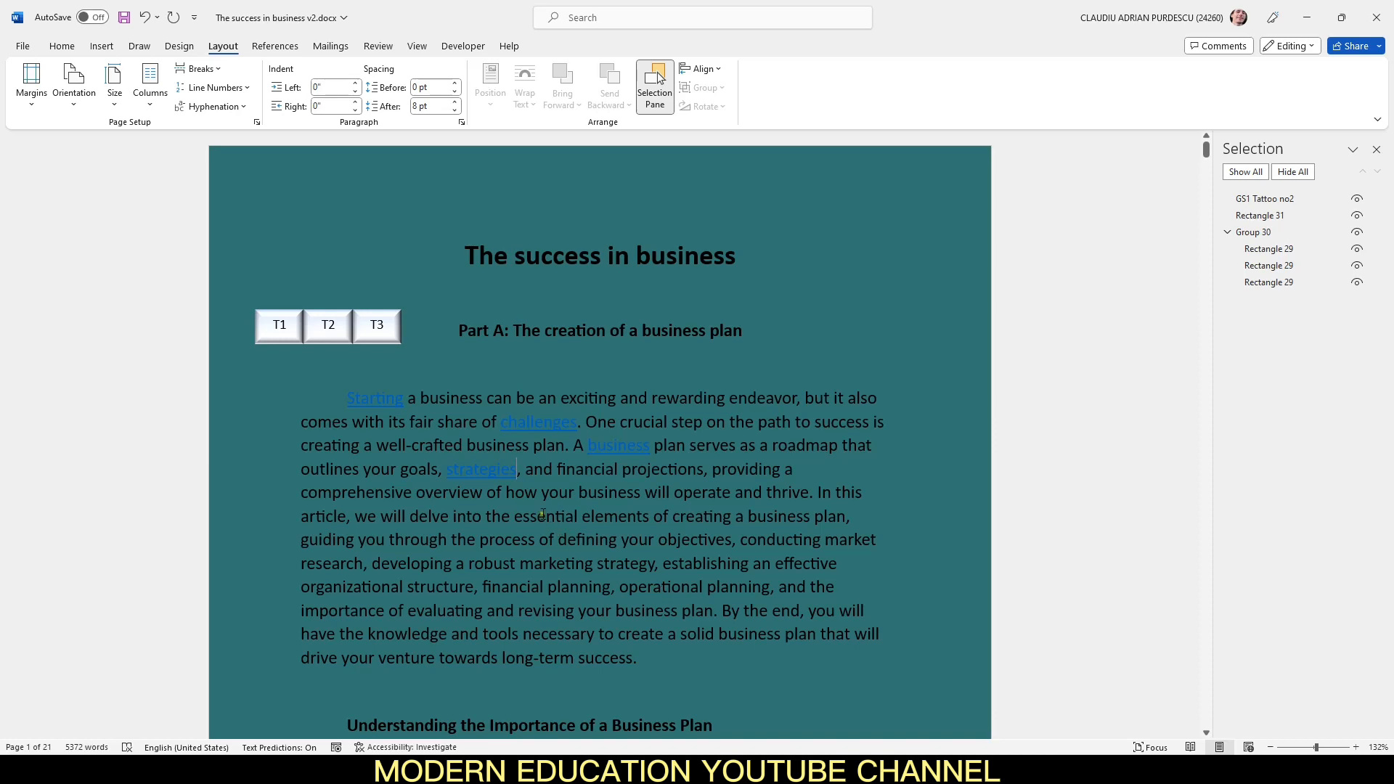
Step: Follow the "challenges" and "business" links, returning to the top of the document after each
left_click(538, 424, "ctrl")
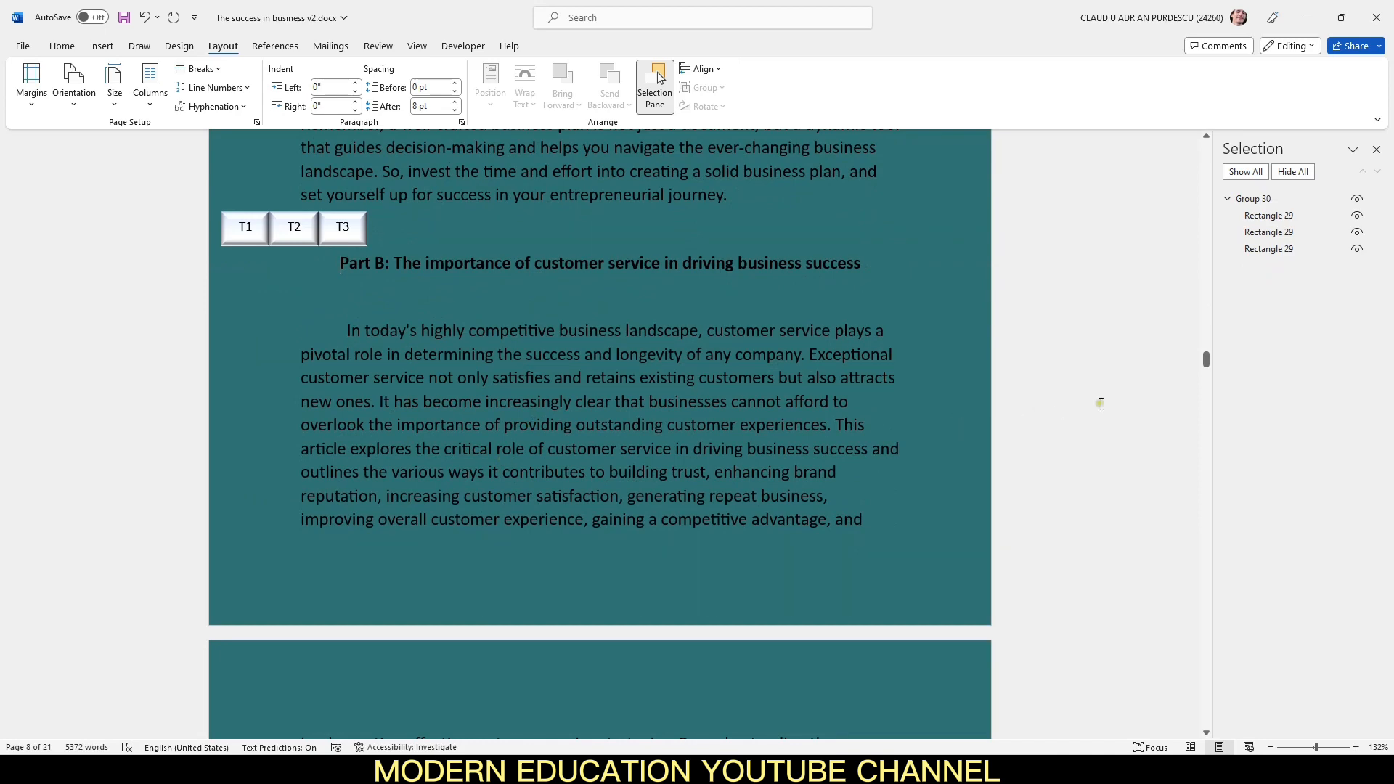
left_click_drag(1206, 360, 1176, 100)
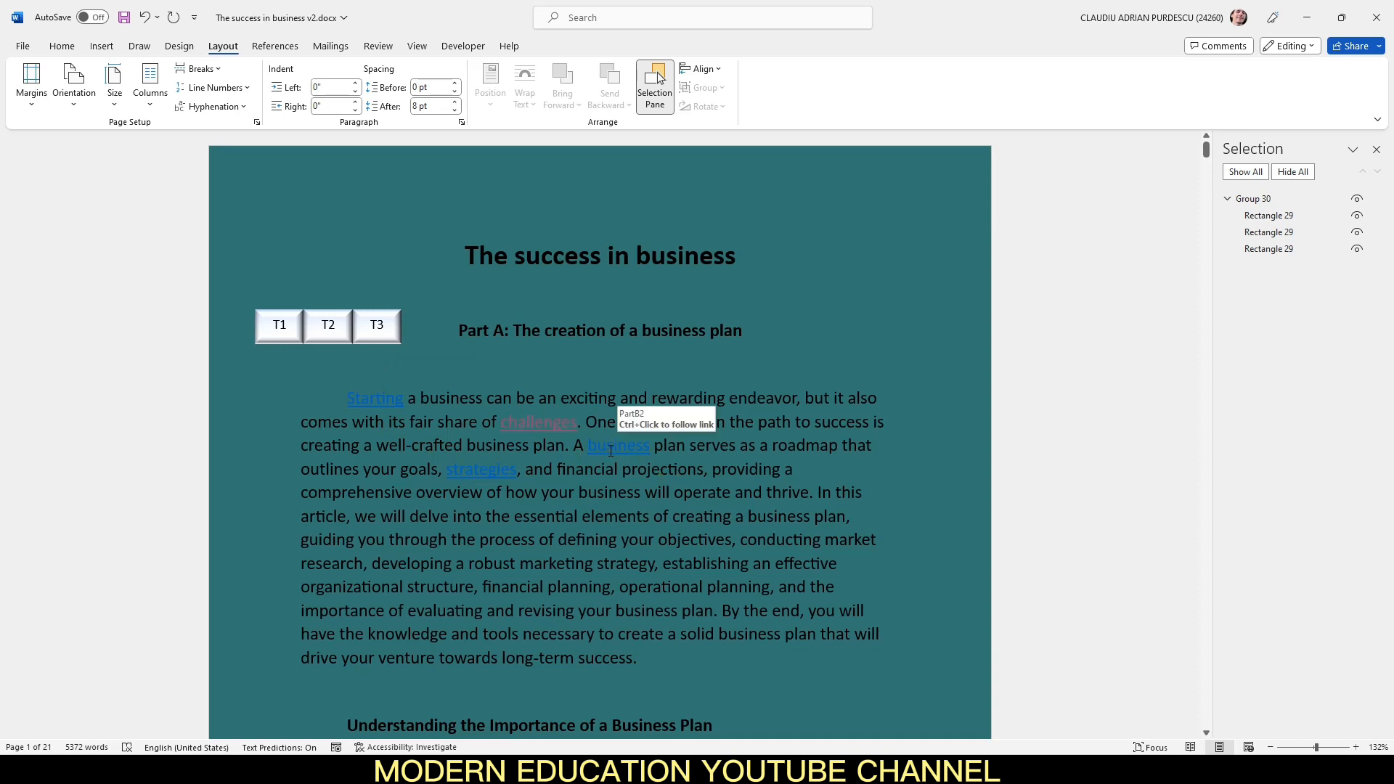
left_click(625, 472, "ctrl")
left_click(629, 562)
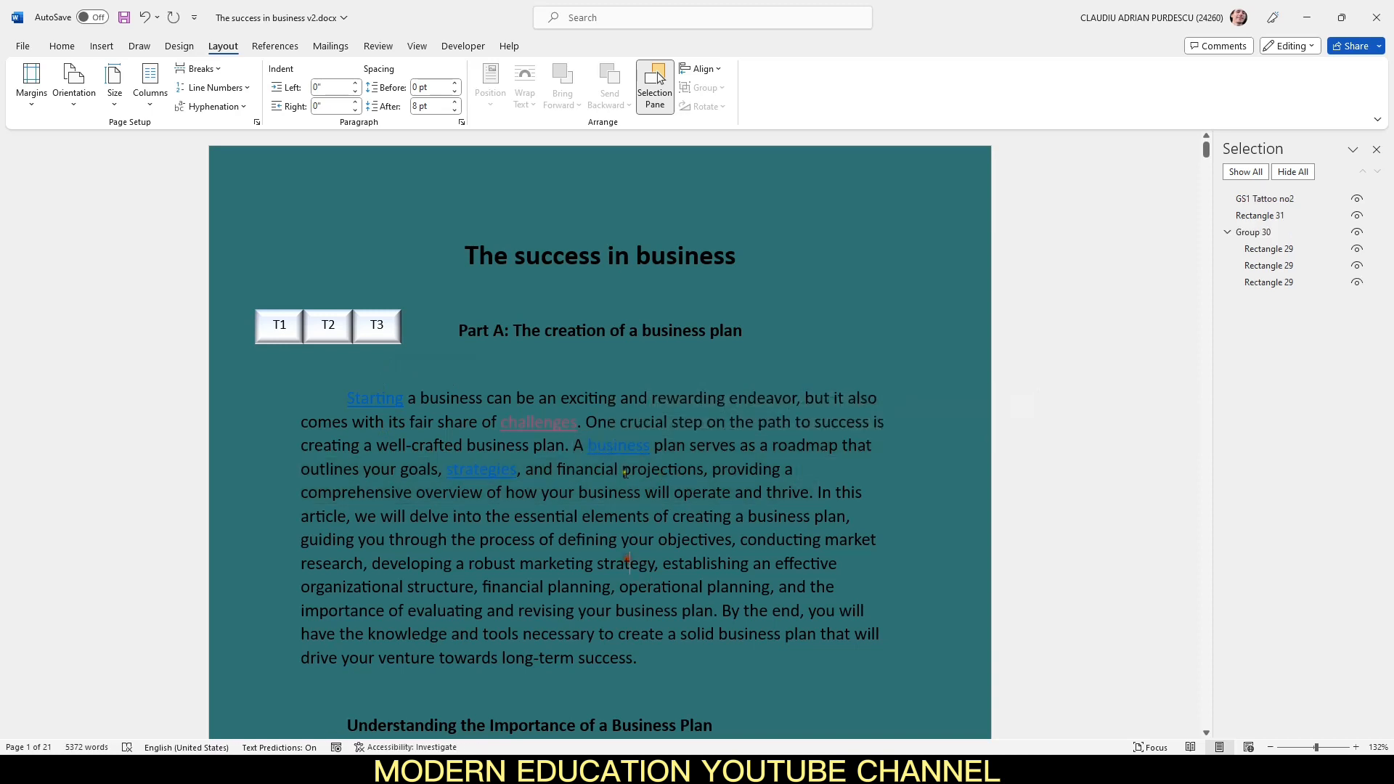
left_click(615, 452, "ctrl")
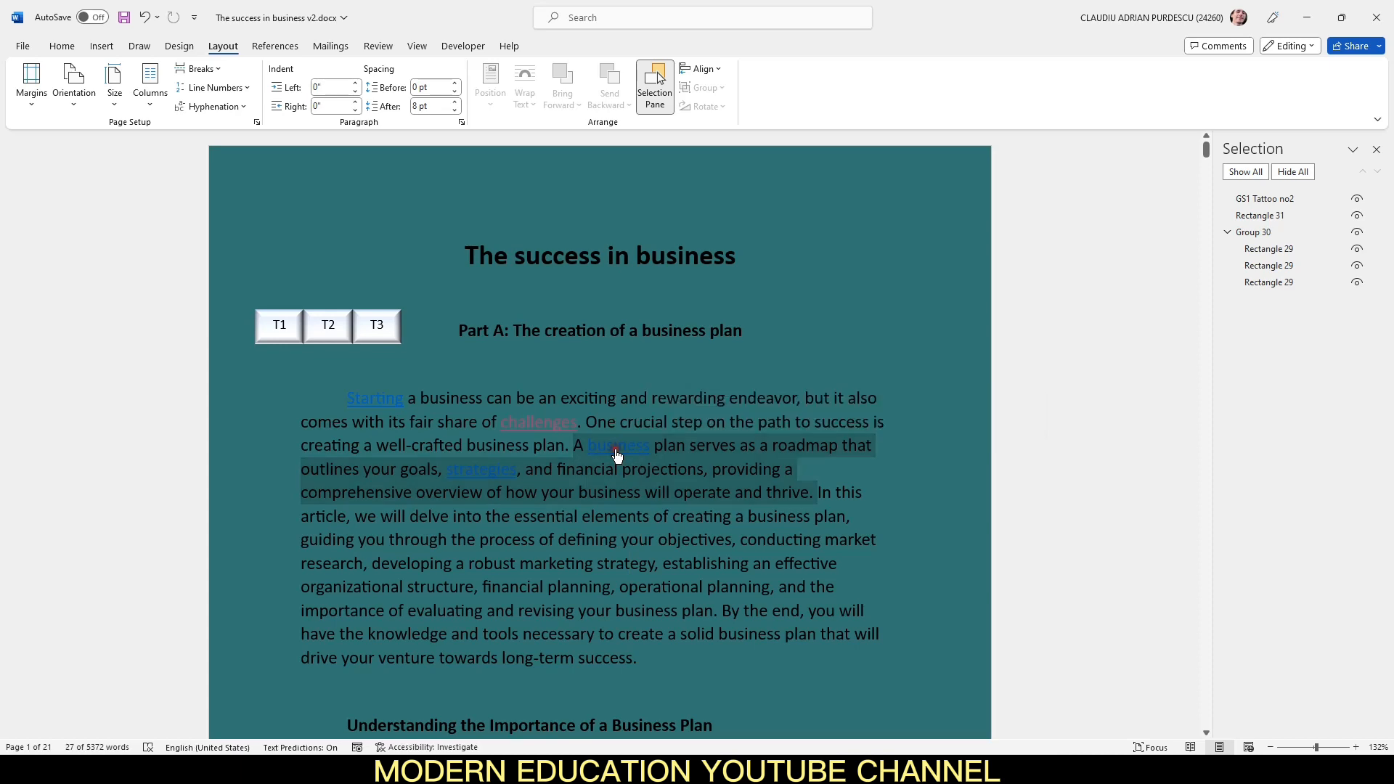
left_click(616, 454, "ctrl")
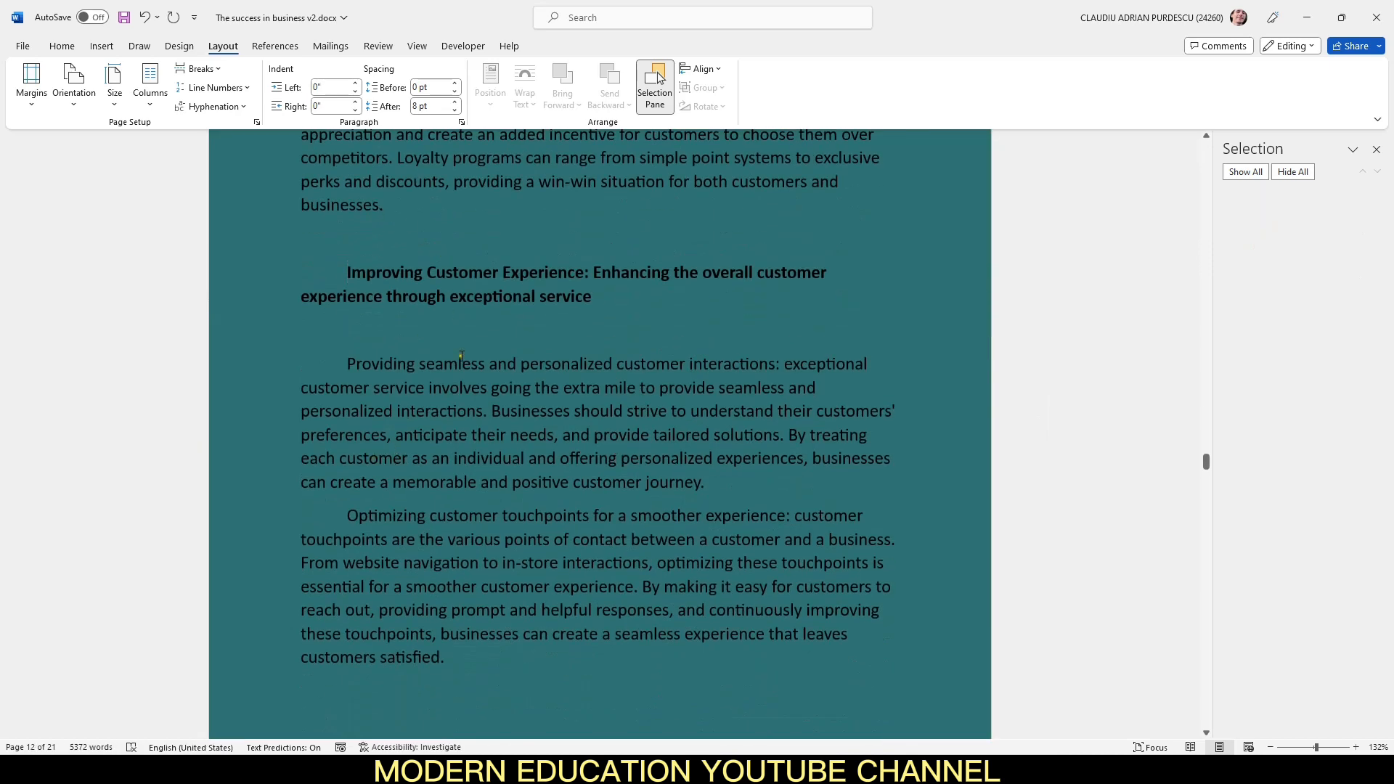
left_click_drag(1207, 468, 1214, 118)
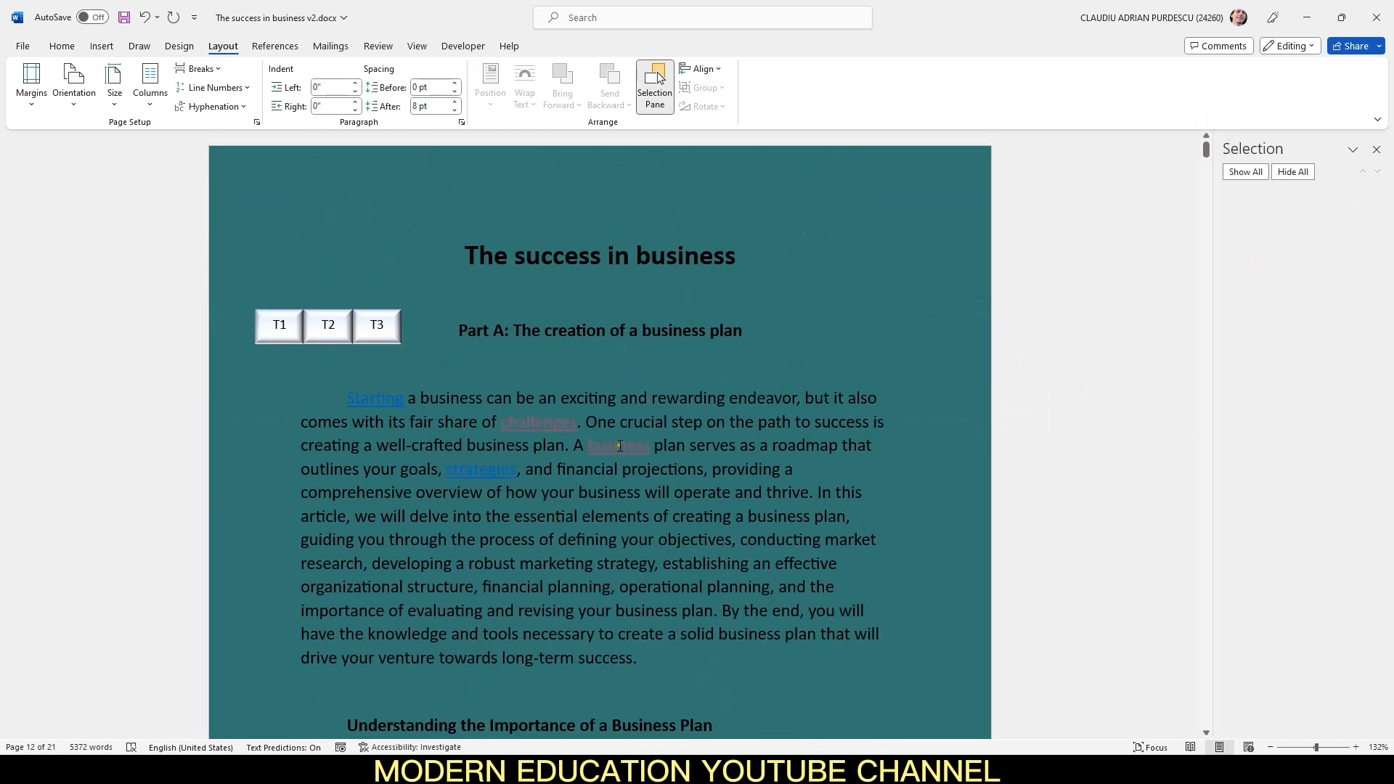
Step: Open the "strategies" hyperlink and return to the first page
left_click(721, 591)
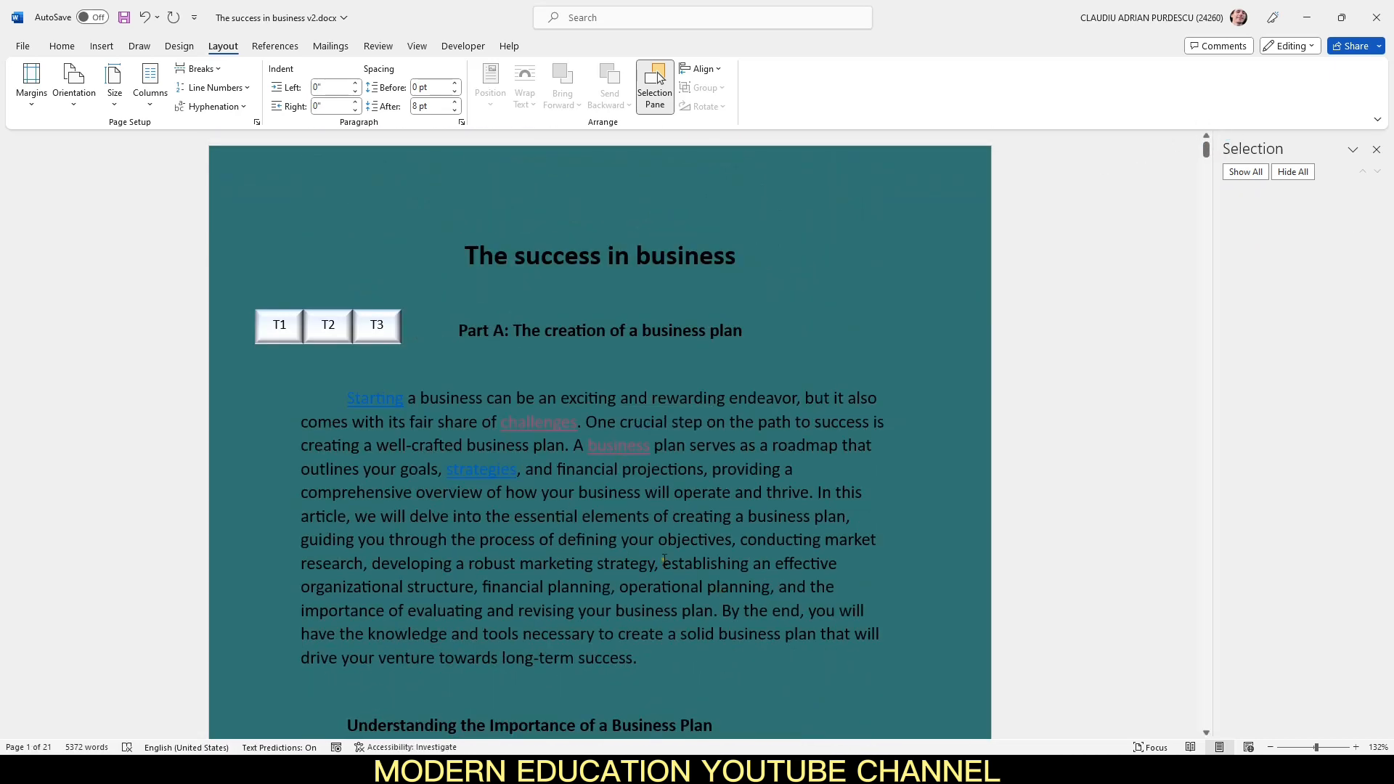
right_click(480, 471)
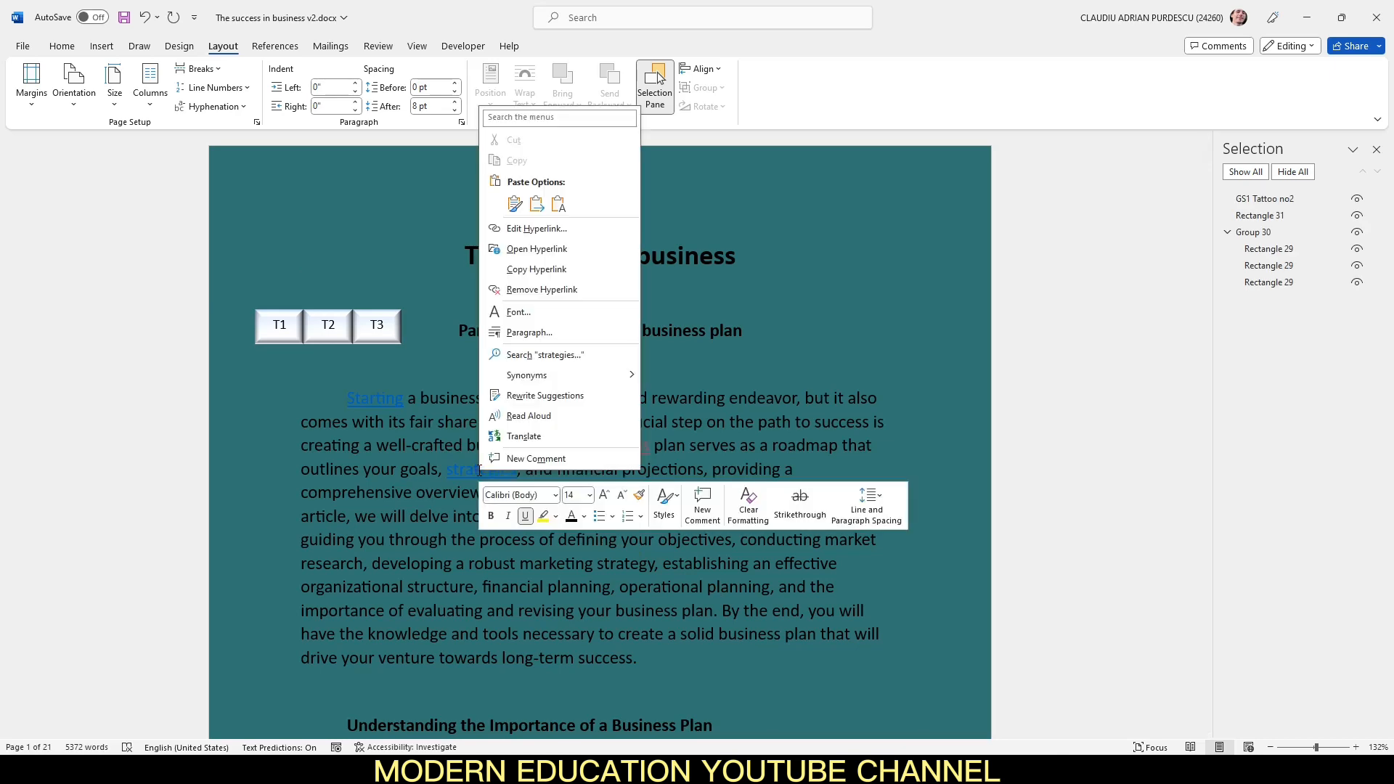
left_click(573, 250)
scroll(508, 428, "down", 3)
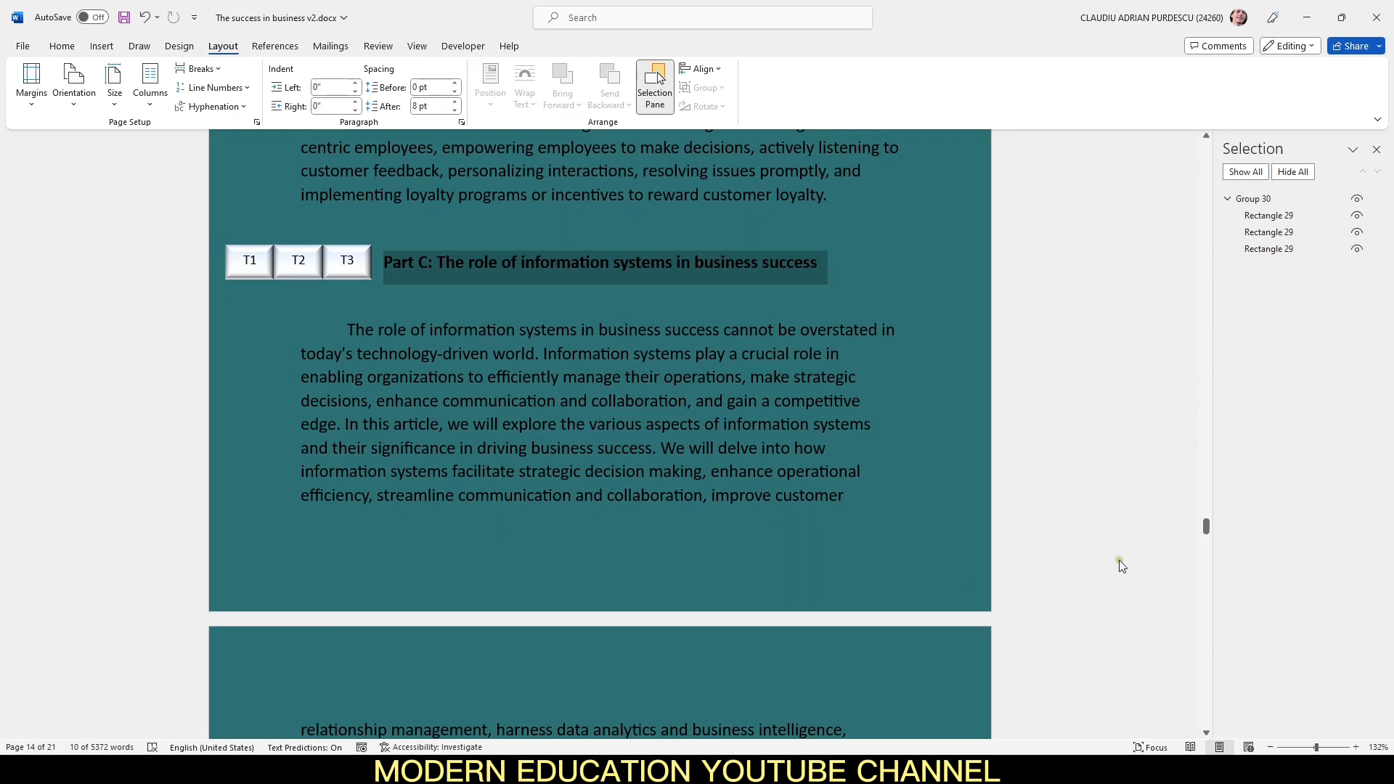
left_click_drag(1207, 530, 1206, 141)
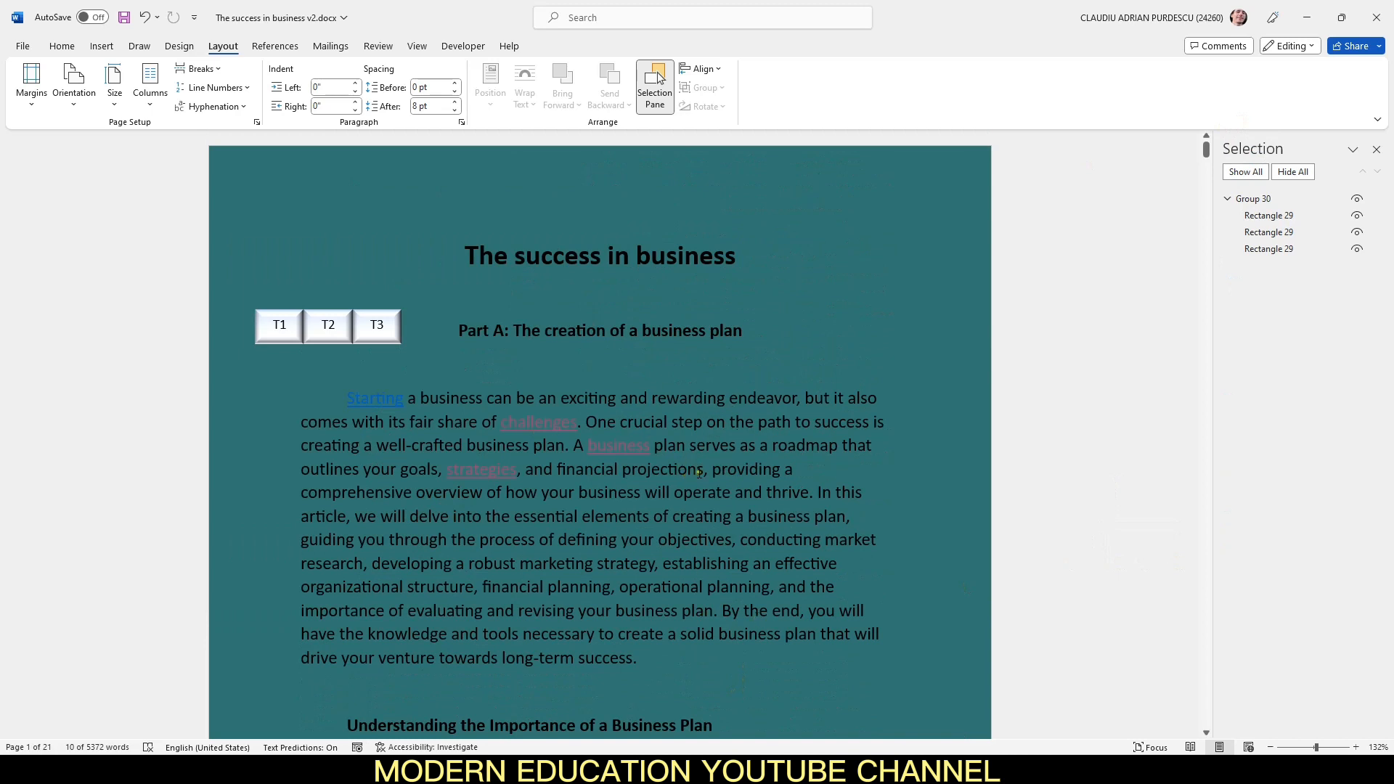
Step: Link the word "projections" in the first paragraph to the Tattoo3 bookmark
left_click_drag(708, 474, 622, 468)
right_click(623, 468)
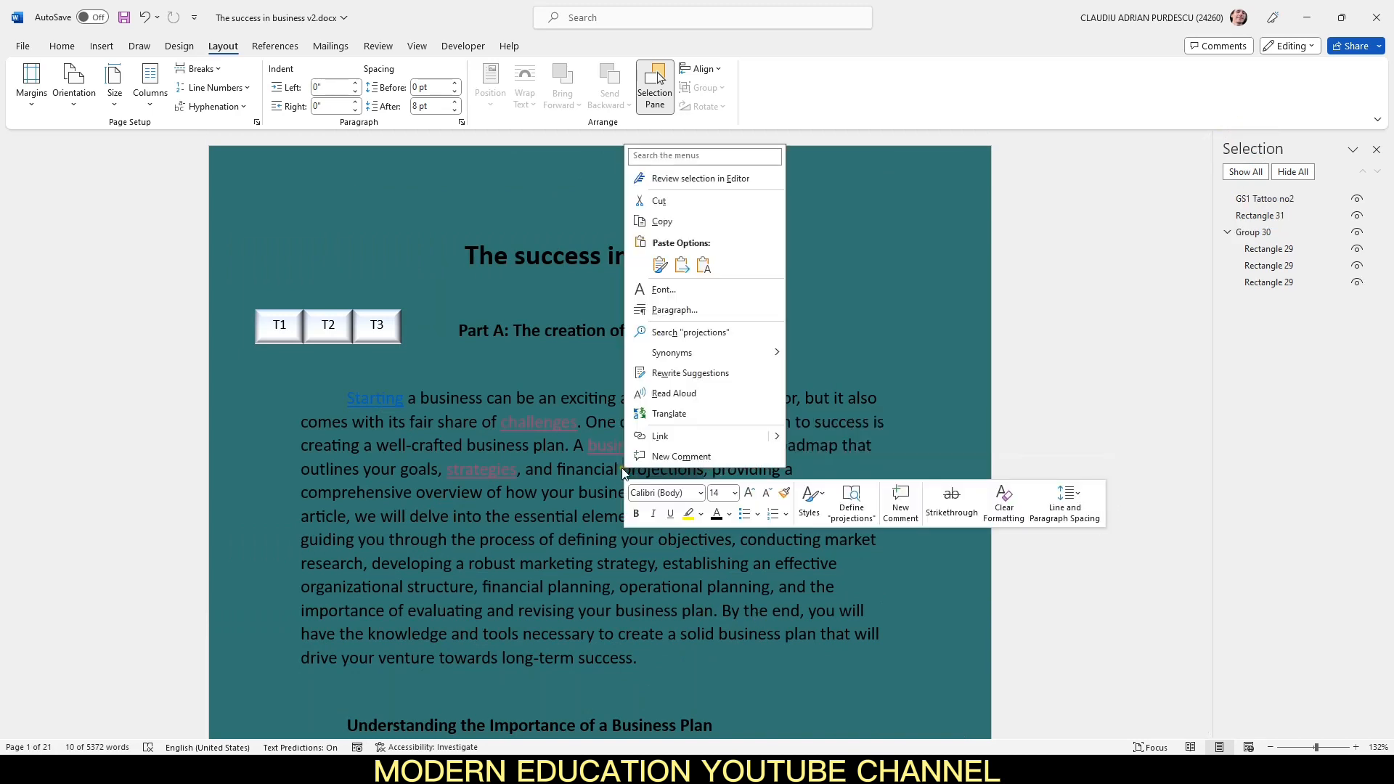
left_click(662, 435)
left_click(580, 446)
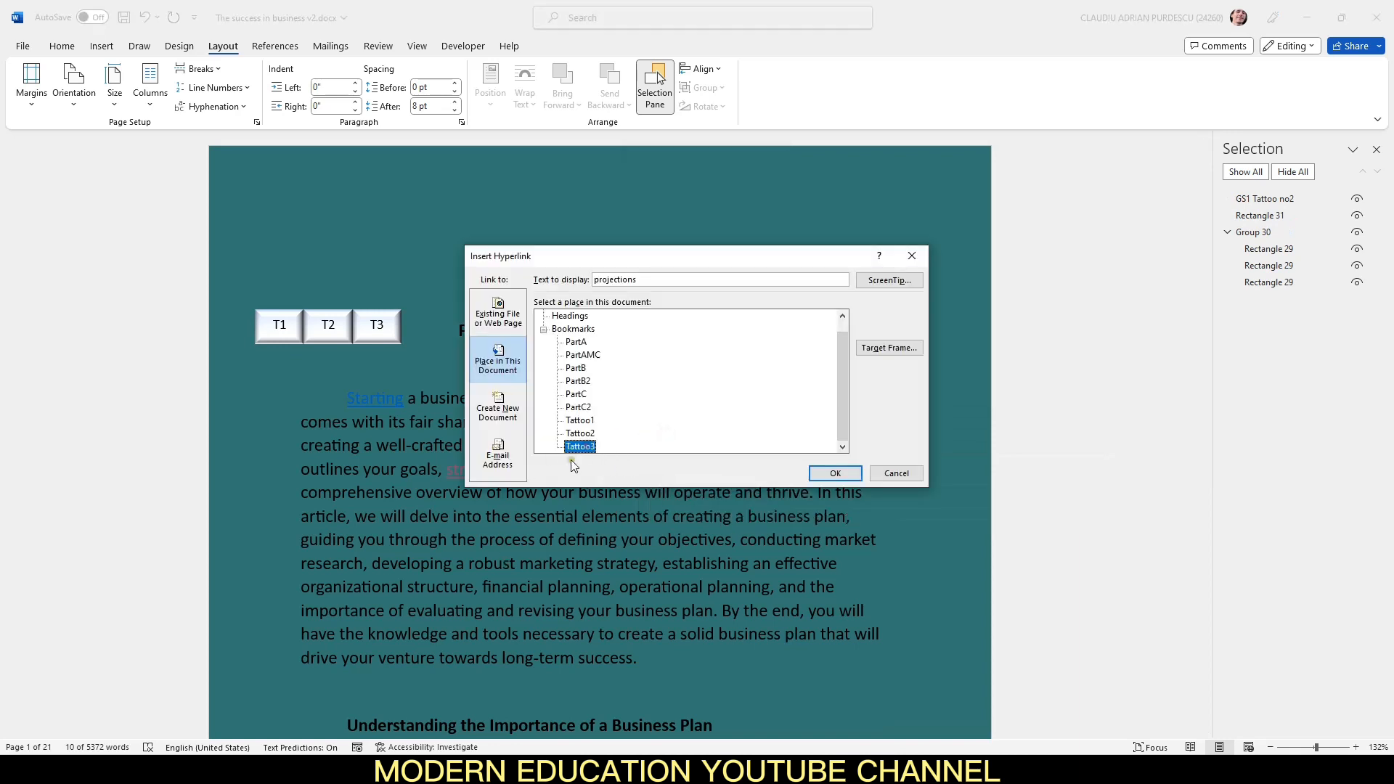
left_click(820, 473)
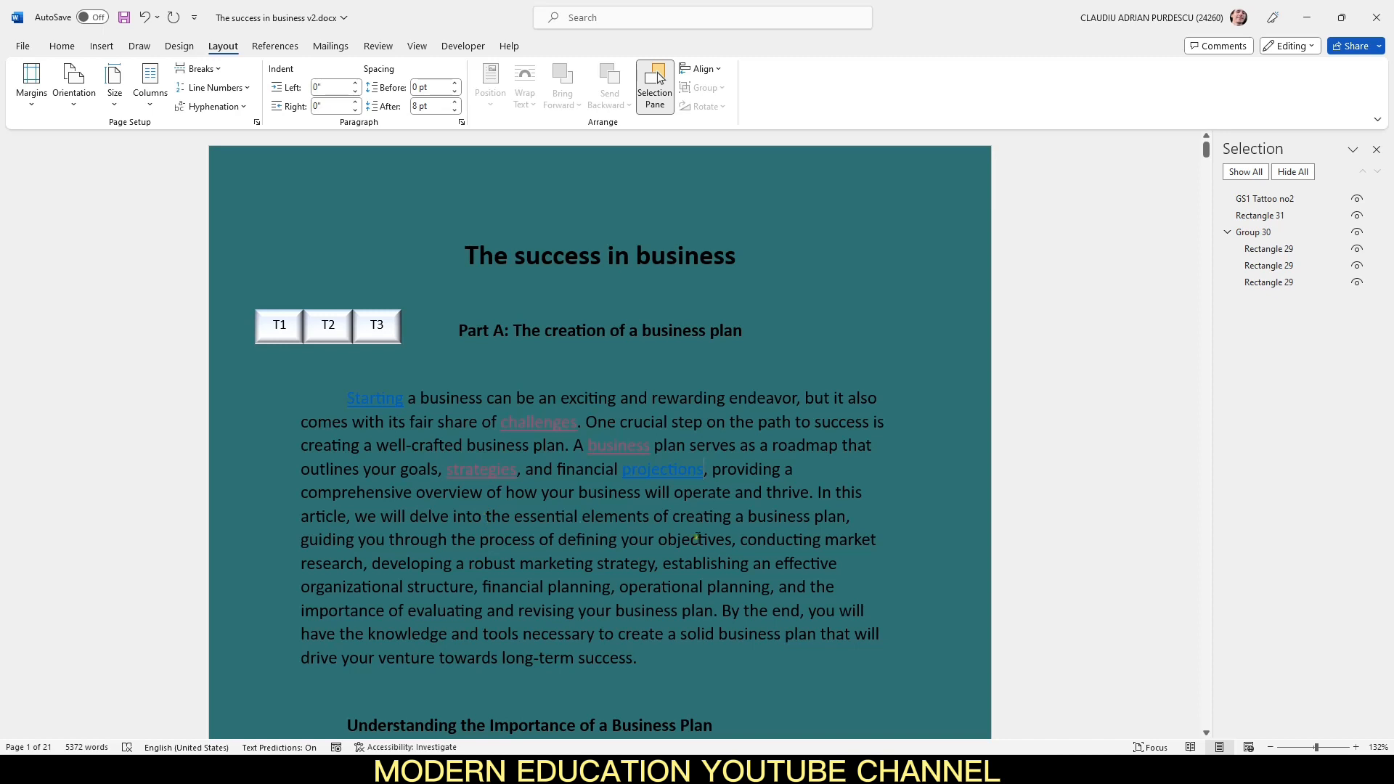
Step: Remove the underlines from the first paragraph and set its font colour to a dark black shade
left_click_drag(748, 492, 349, 398)
left_click(62, 46)
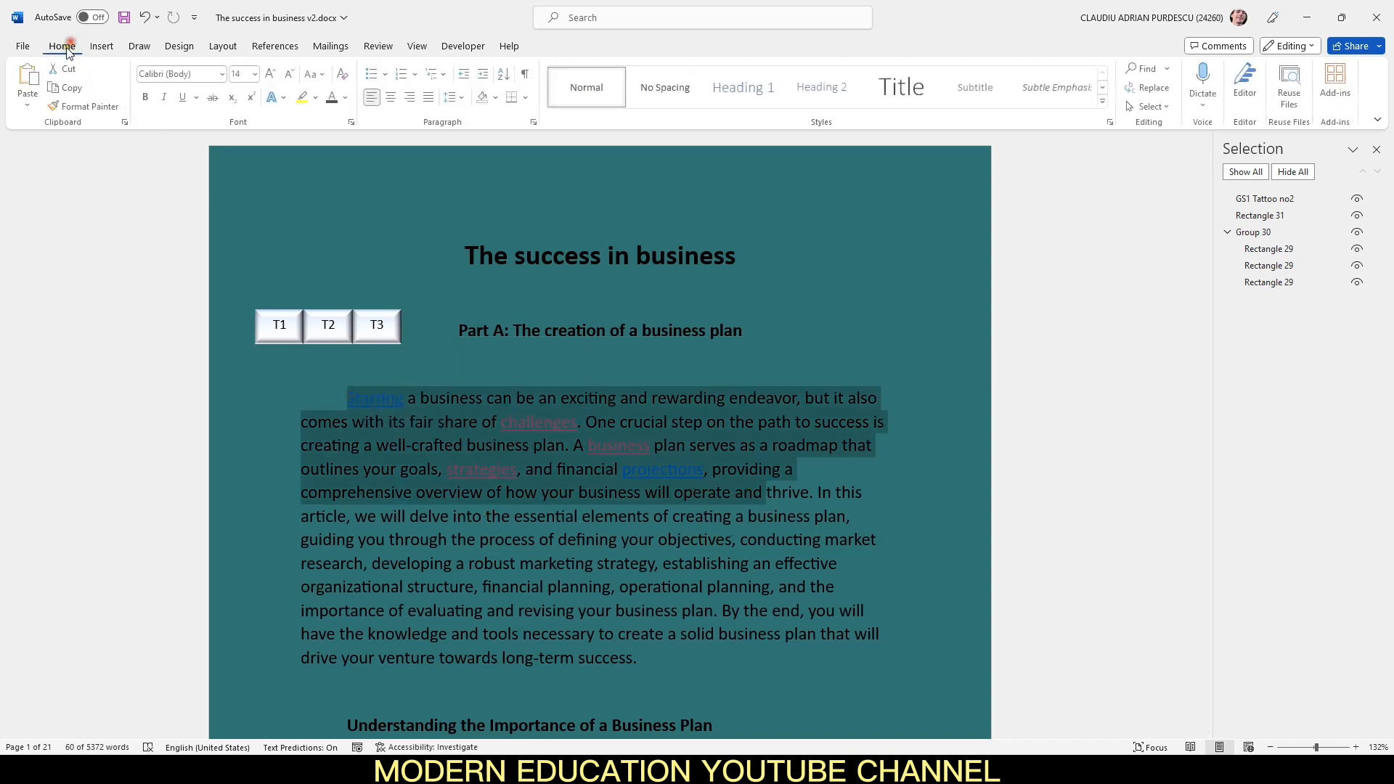
left_click(184, 99)
left_click(185, 99)
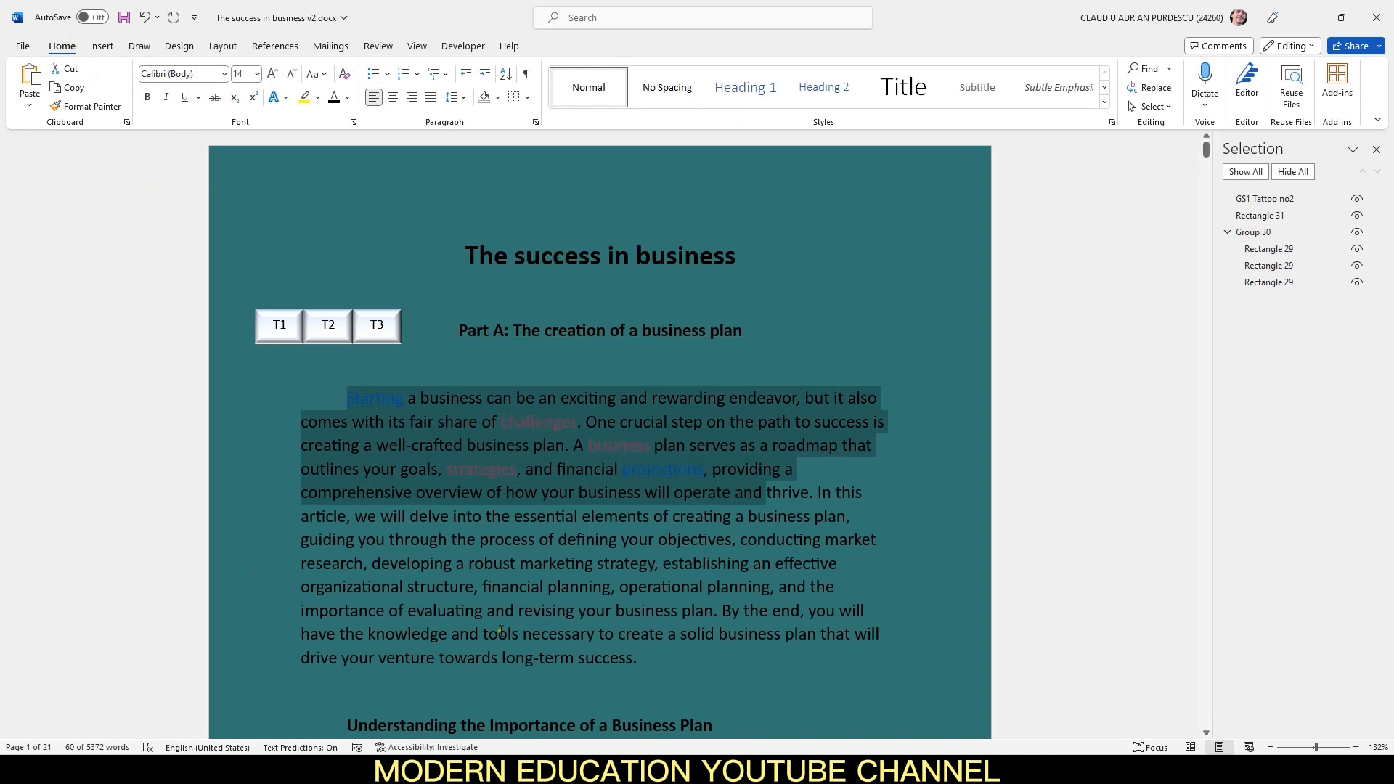
left_click(348, 98)
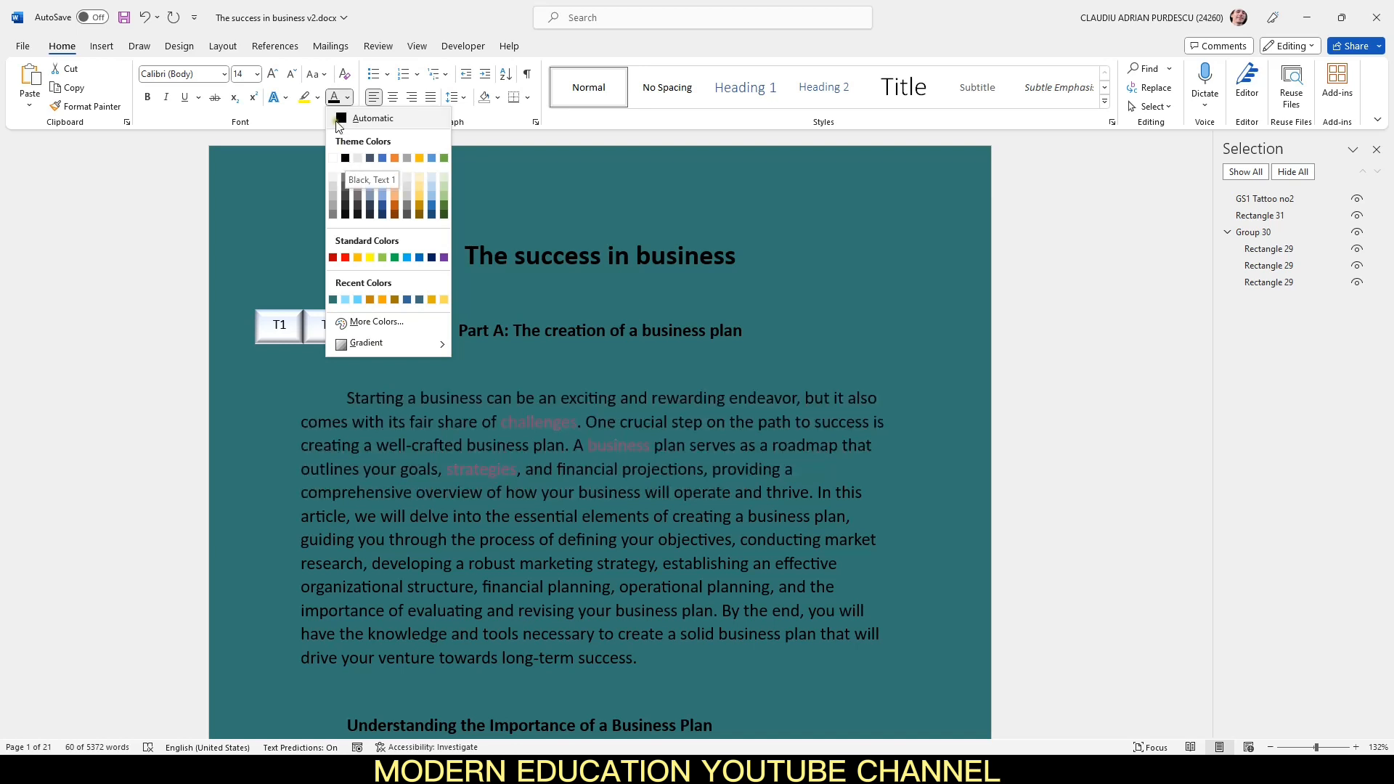
left_click(345, 216)
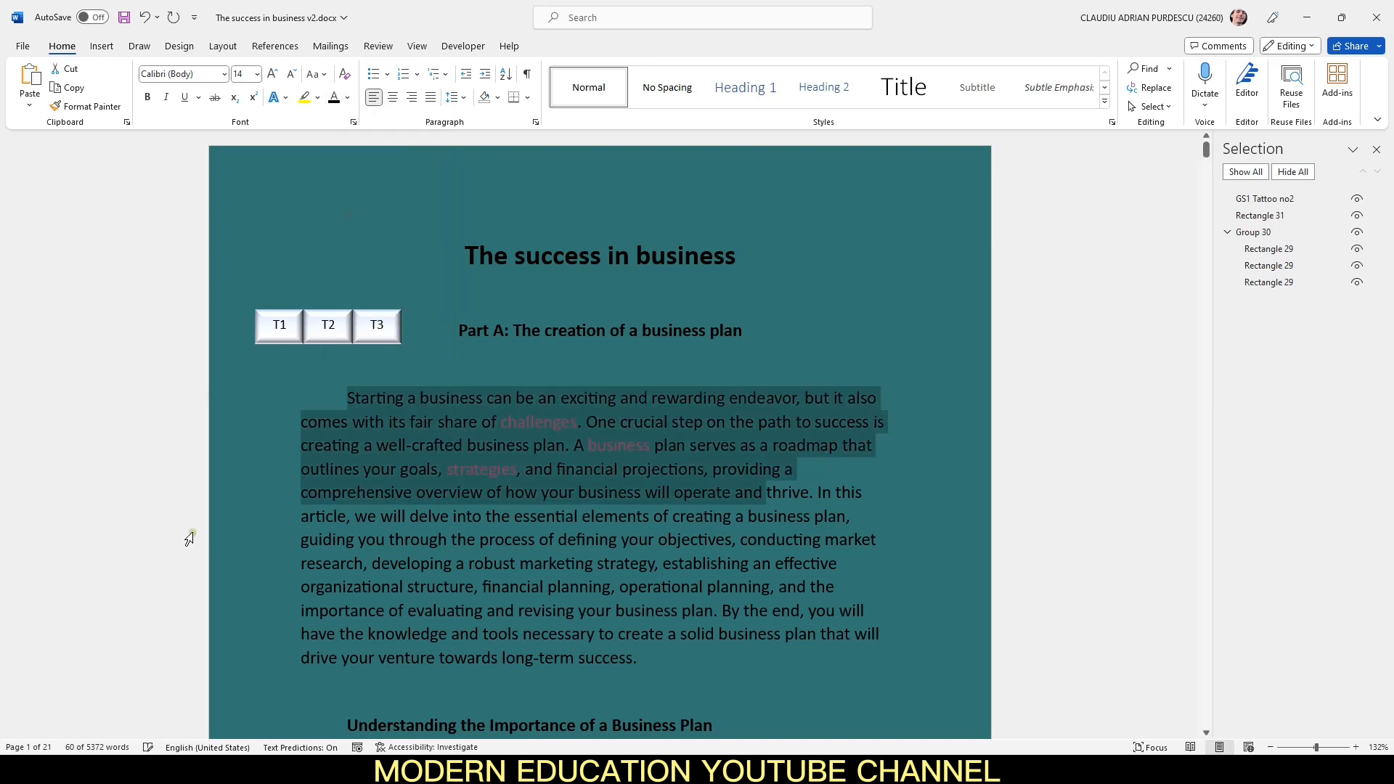
left_click(377, 592)
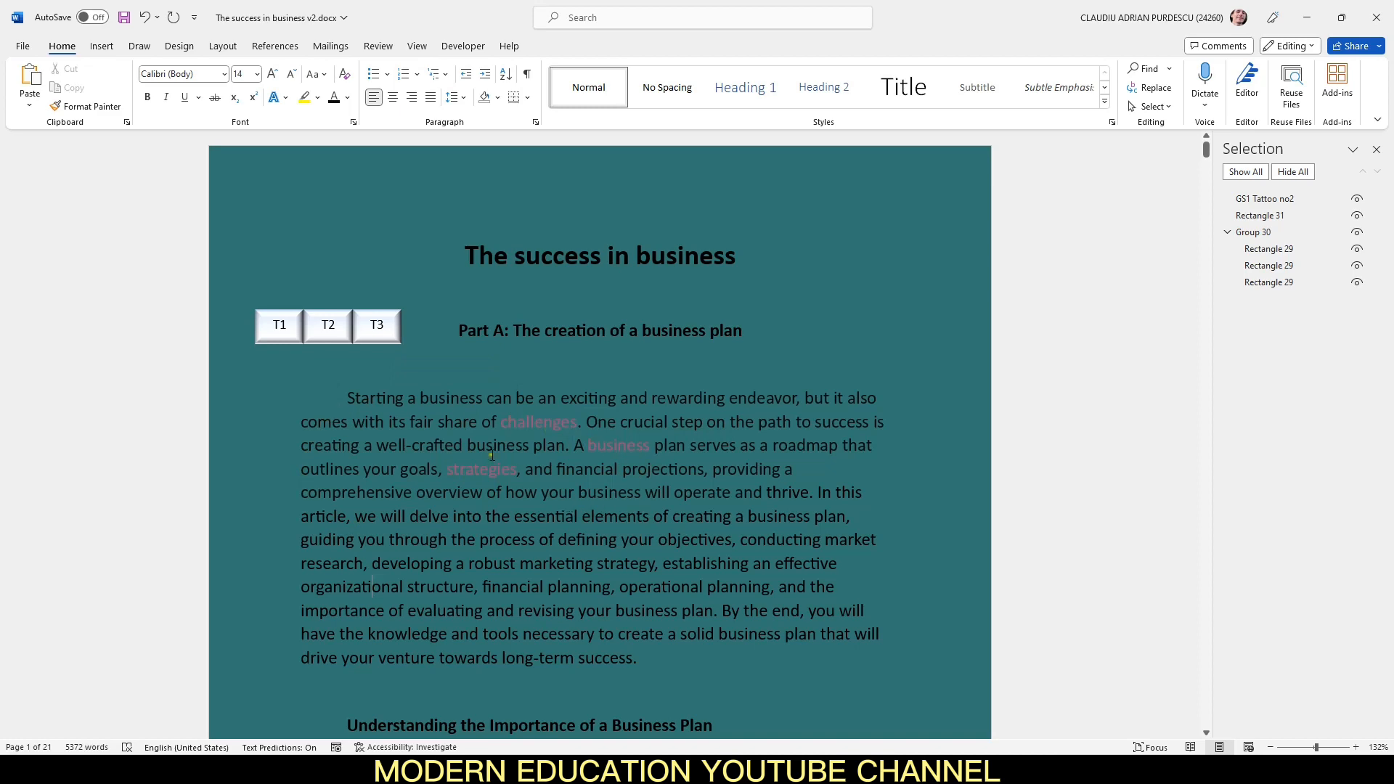
Step: Follow the "Starting" link and return to the top of the document
left_click(368, 396, "ctrl")
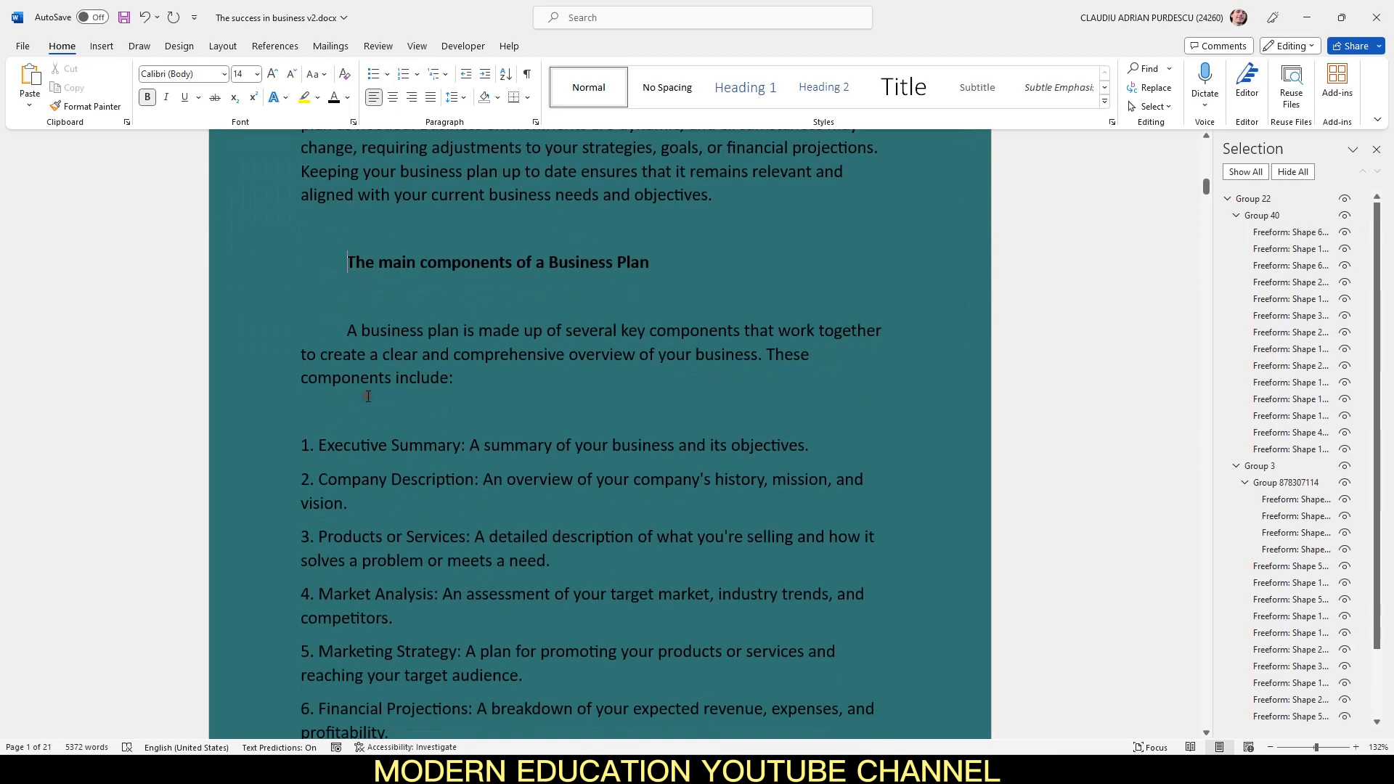
left_click_drag(1205, 187, 1206, 147)
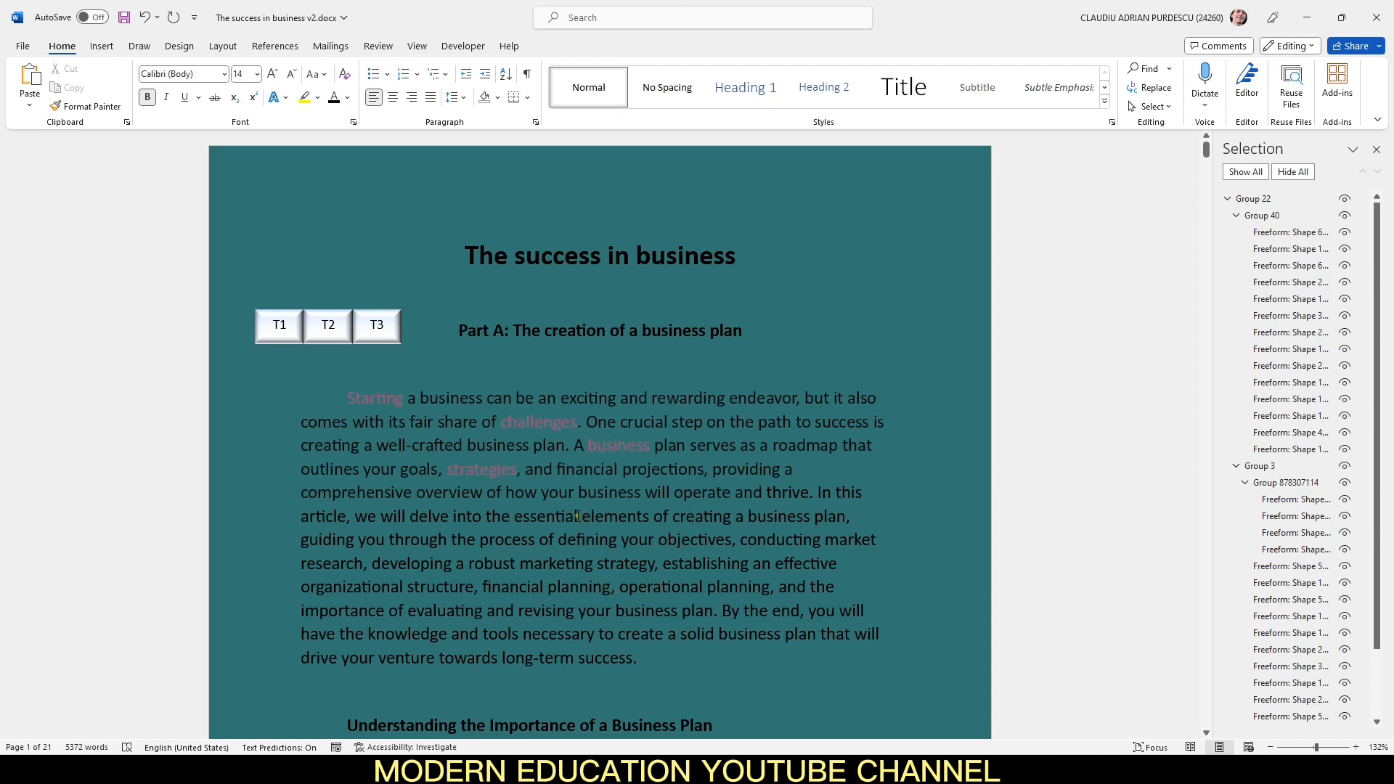
double_click(395, 399)
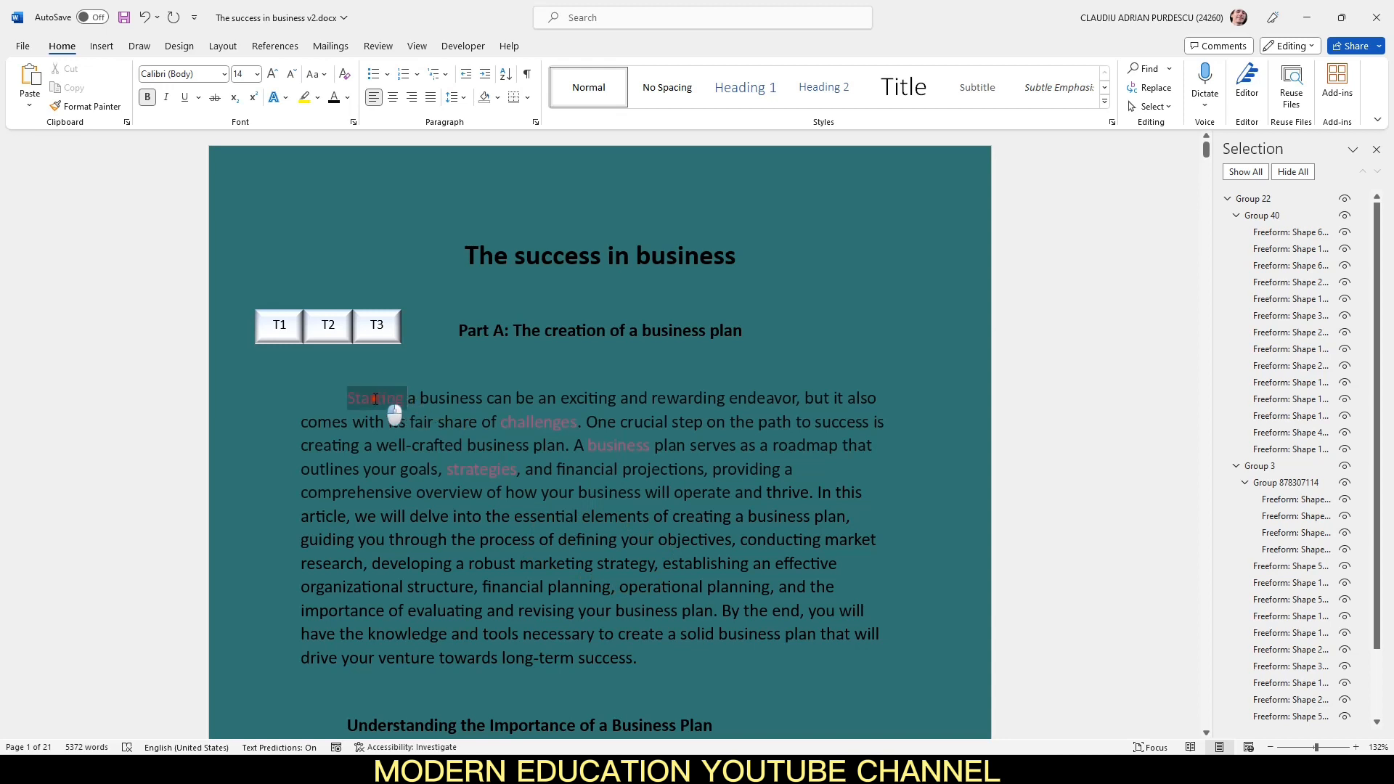
left_click(348, 100)
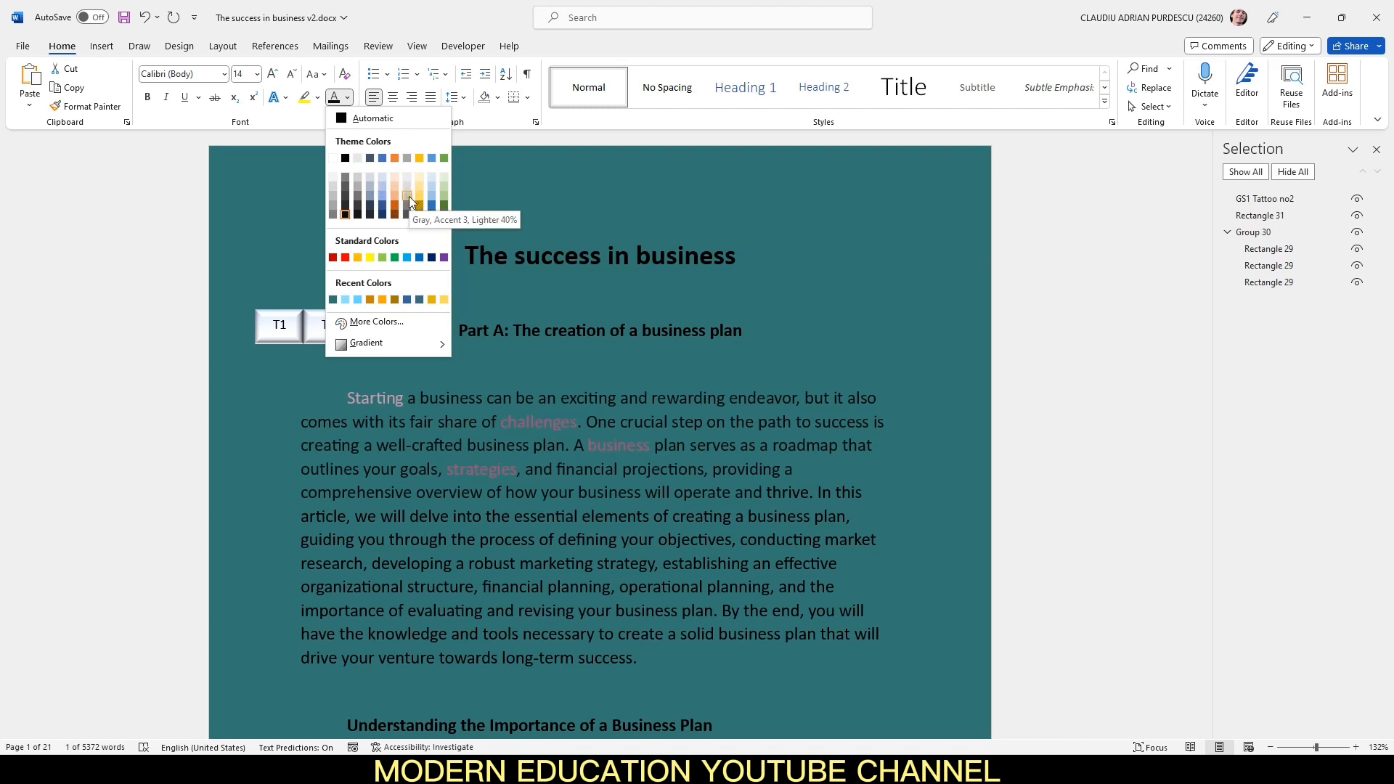
left_click(720, 406)
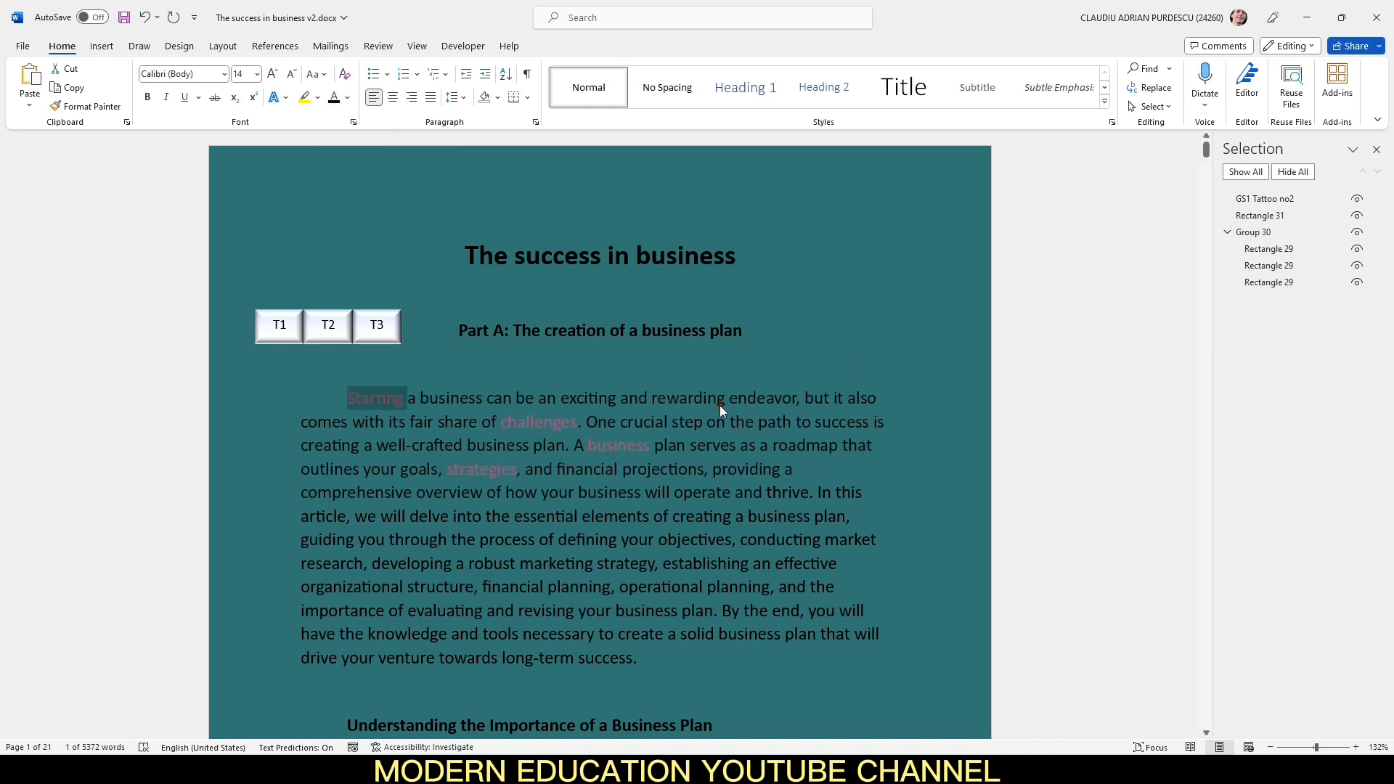
left_click(729, 471)
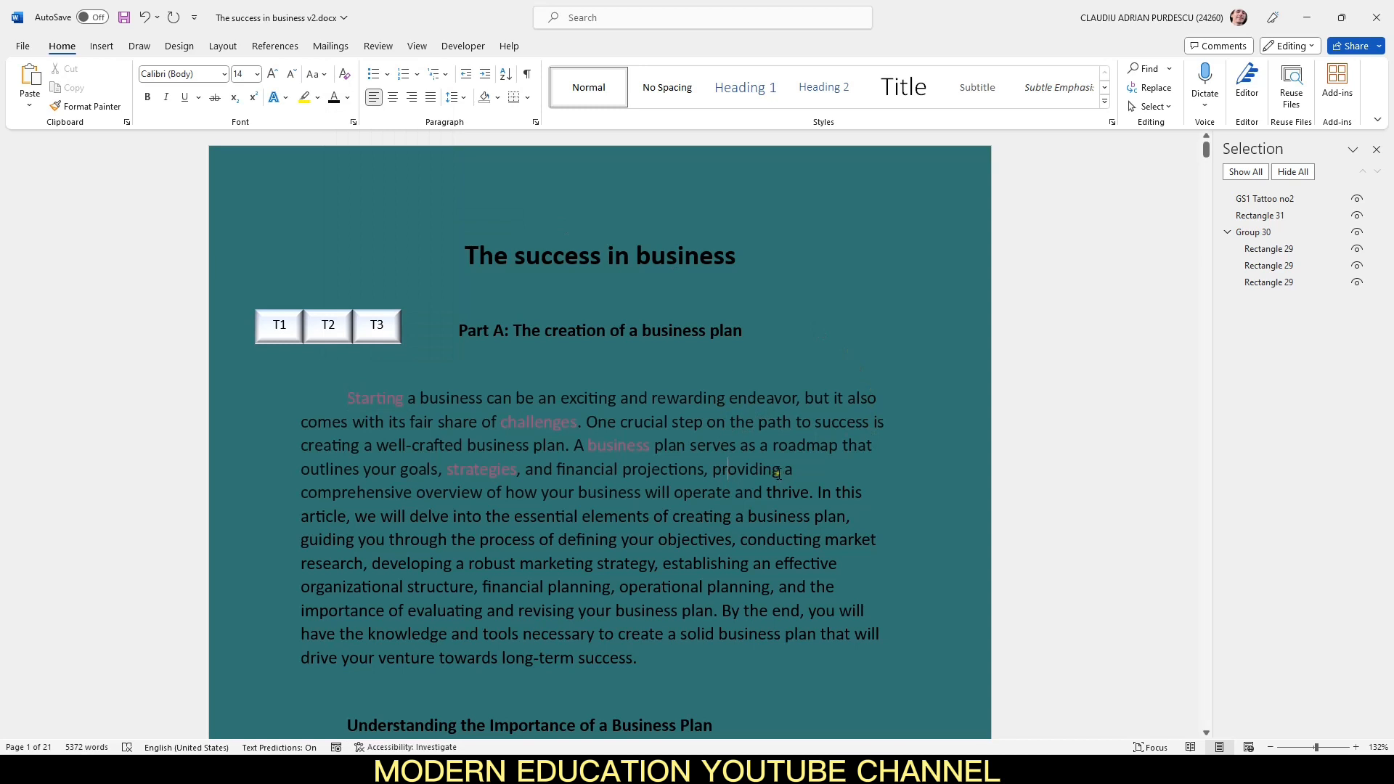
Step: Link the word "providing" in the first paragraph to the Tattoo2 bookmark
left_click_drag(782, 471, 719, 469)
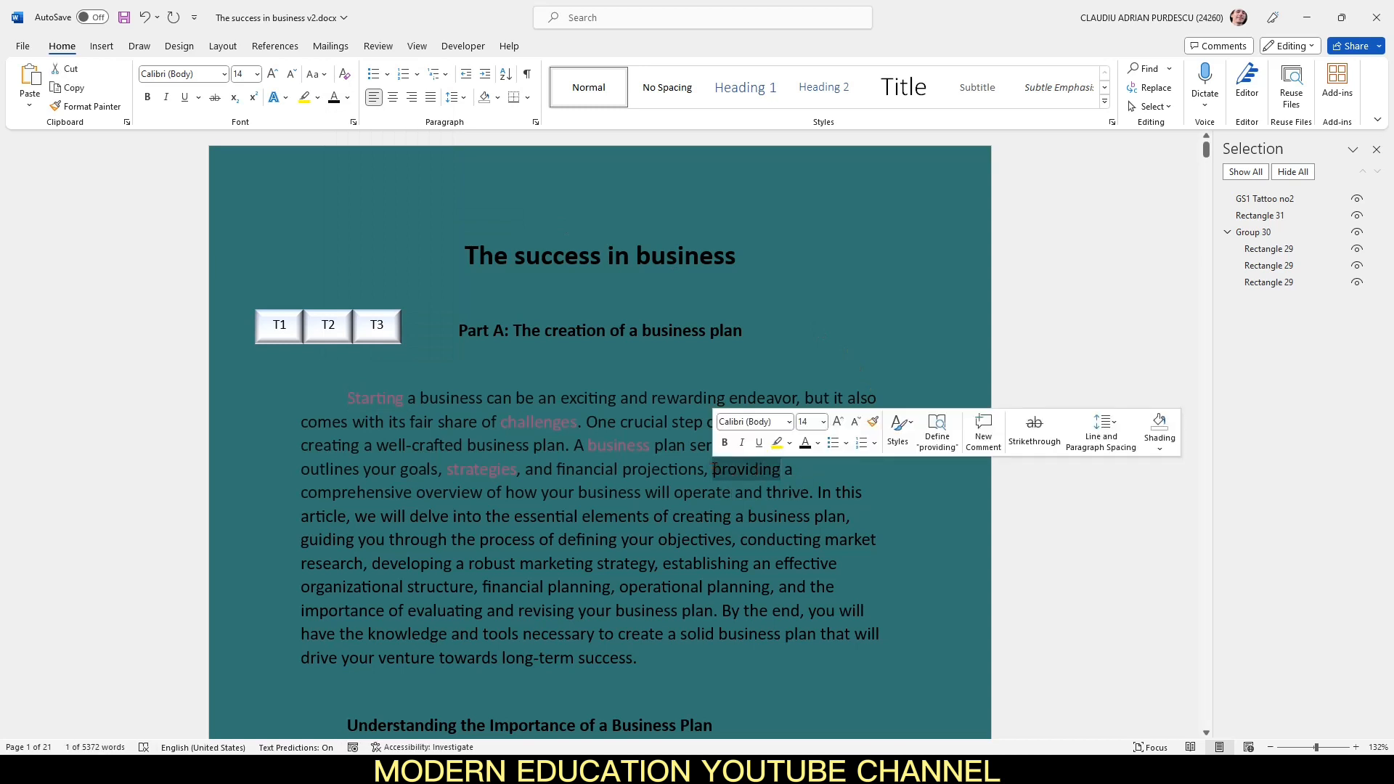
right_click(719, 468)
left_click(776, 439)
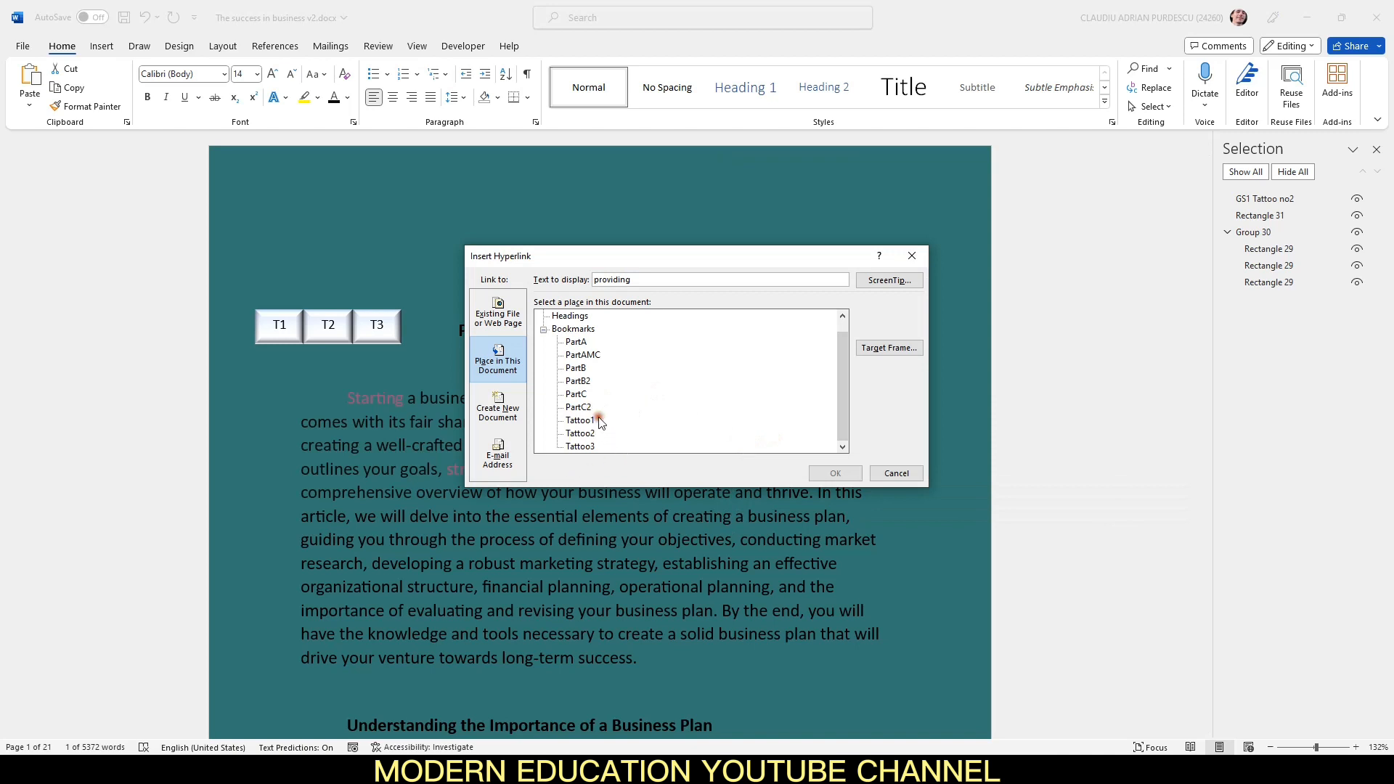
left_click(585, 432)
left_click(828, 472)
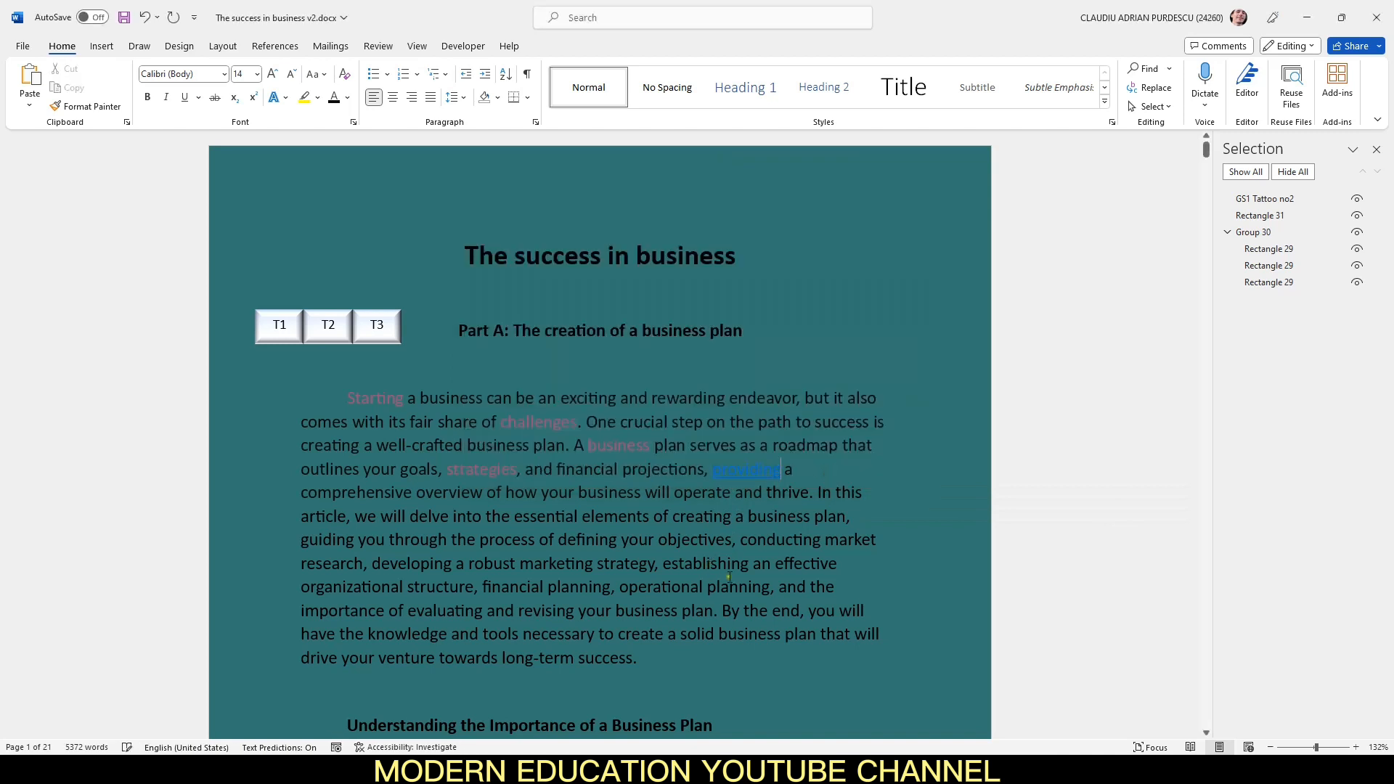
Step: Modify the Hyperlink style to remove its underline and set its font colour to Automatic
left_click(801, 565)
left_click(1111, 123)
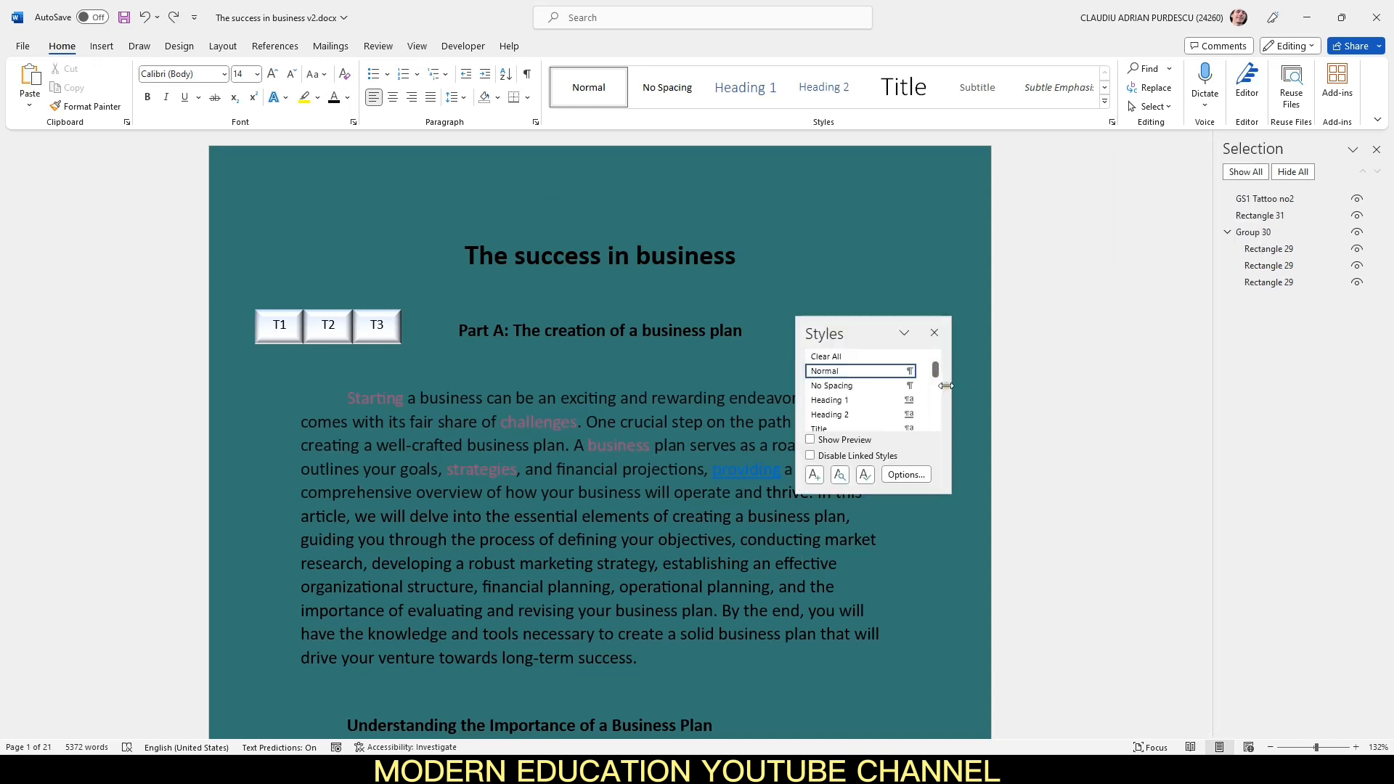
left_click_drag(936, 371, 939, 425)
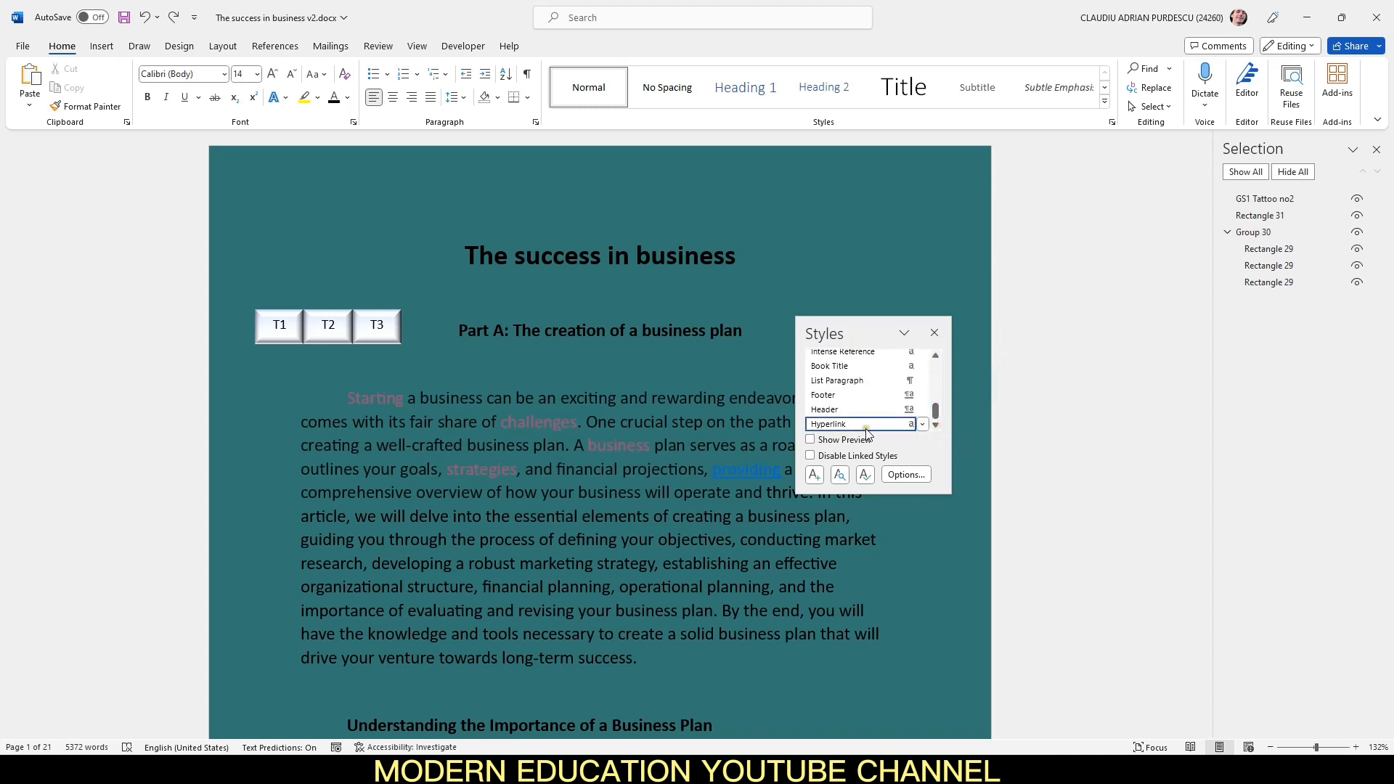
left_click(922, 423)
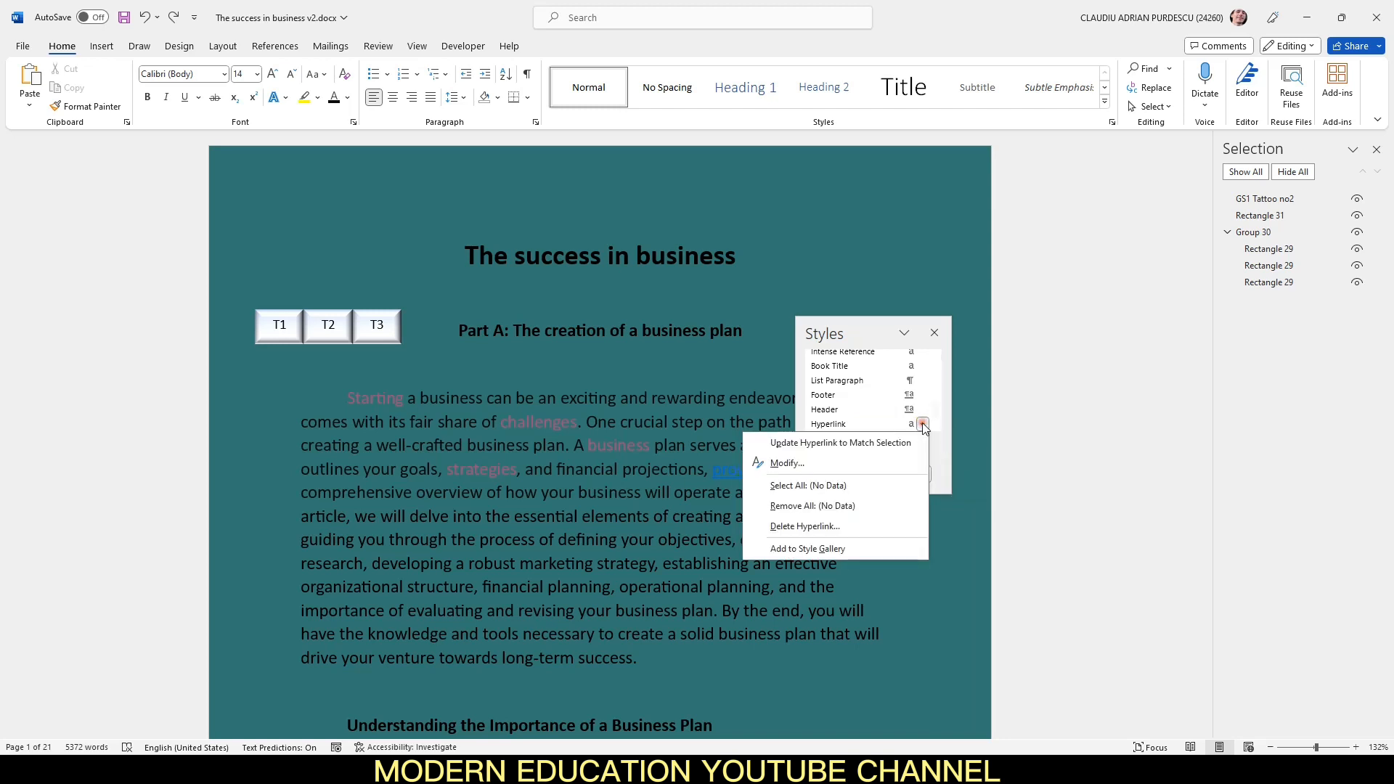
left_click(841, 464)
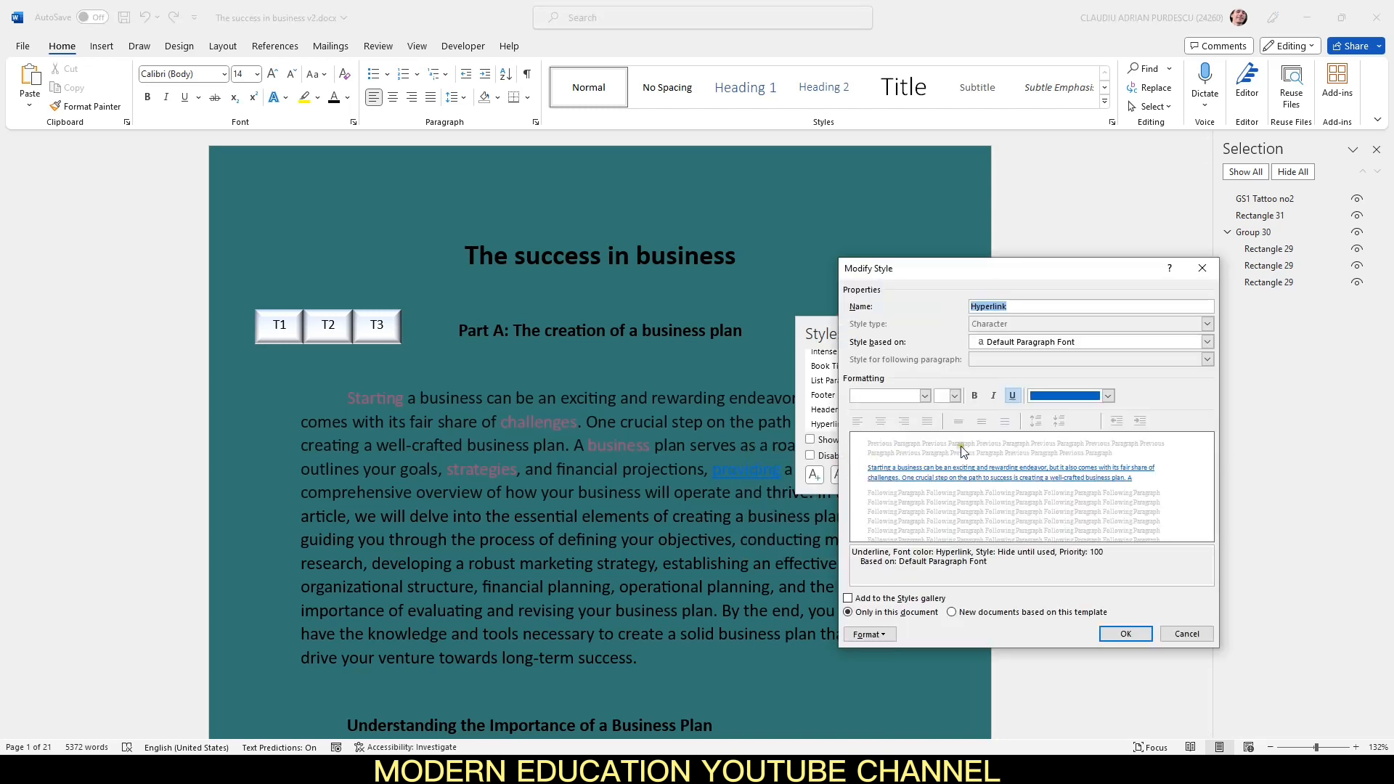
left_click(1015, 397)
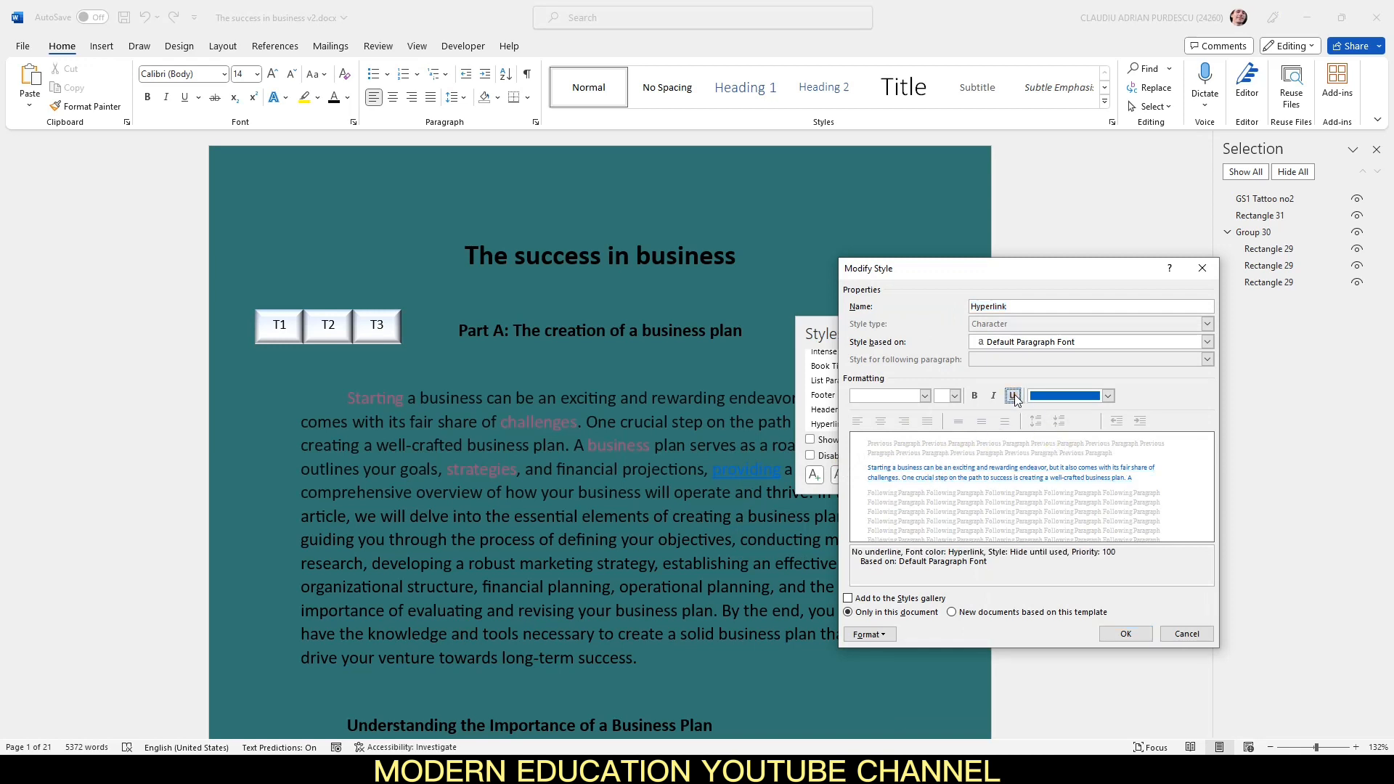
left_click(1109, 396)
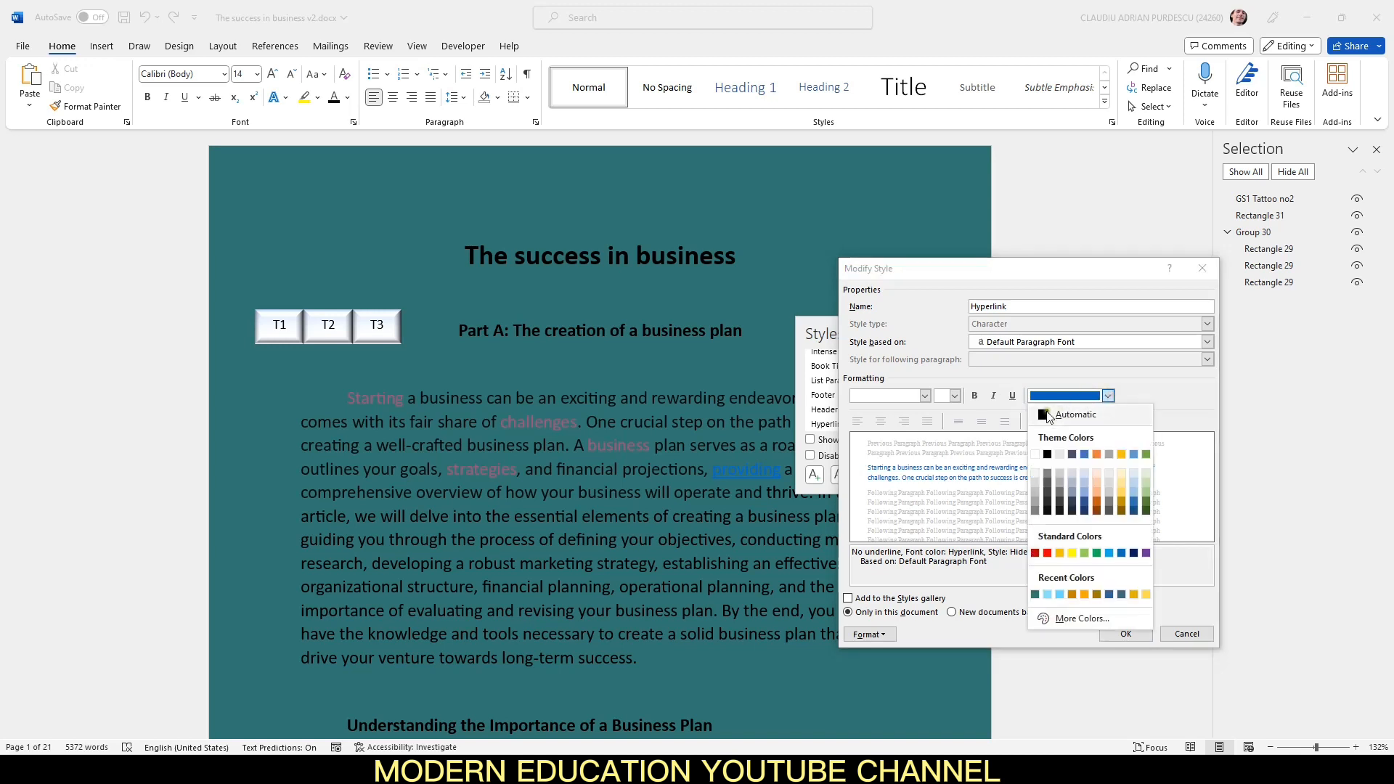
left_click(1047, 411)
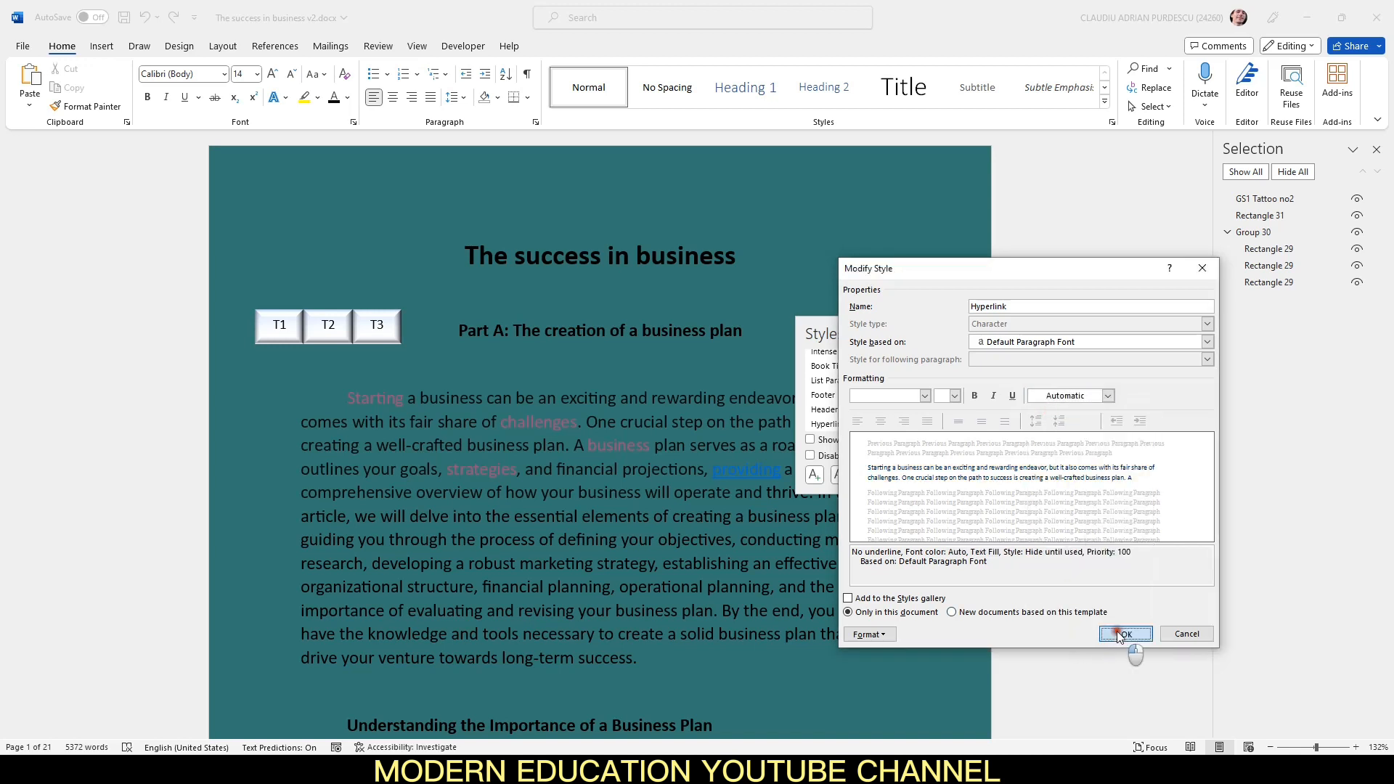
left_click(1118, 631)
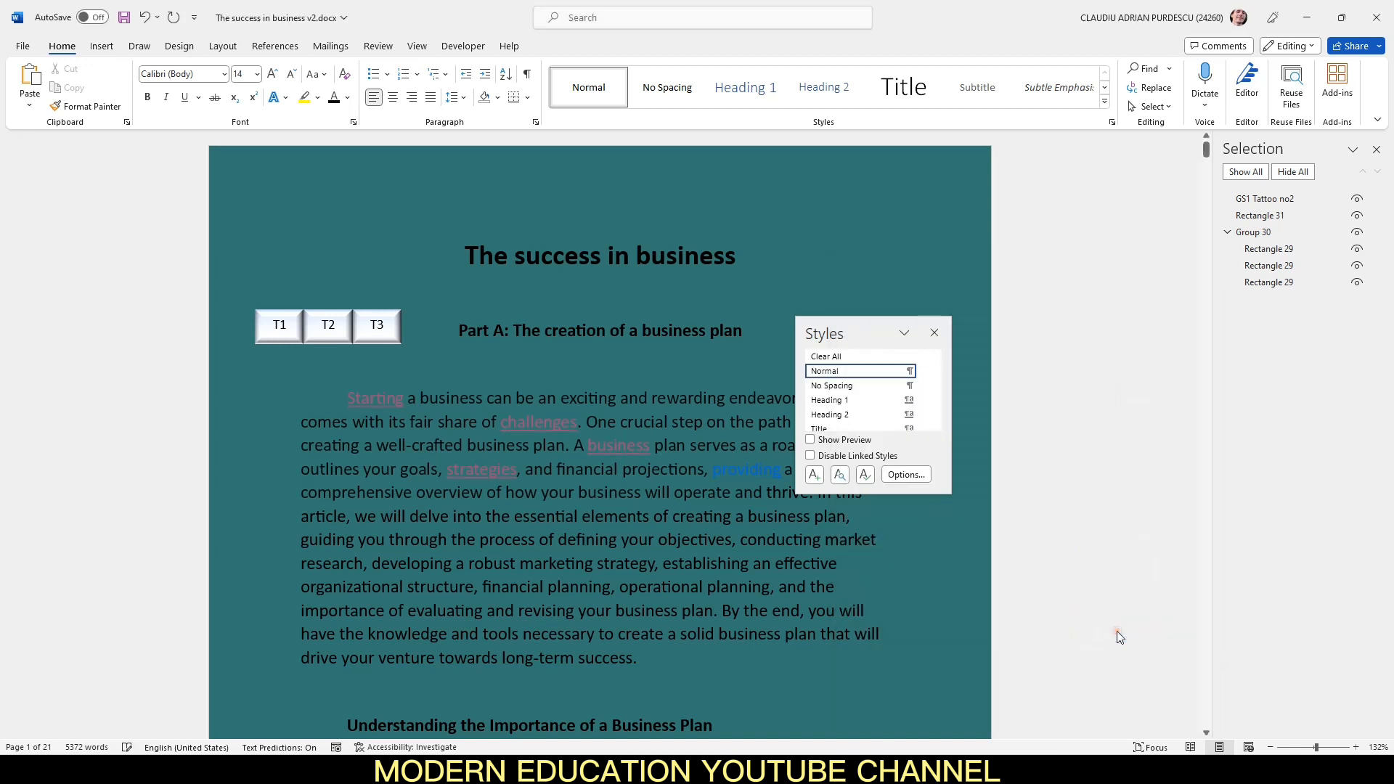
left_click(936, 333)
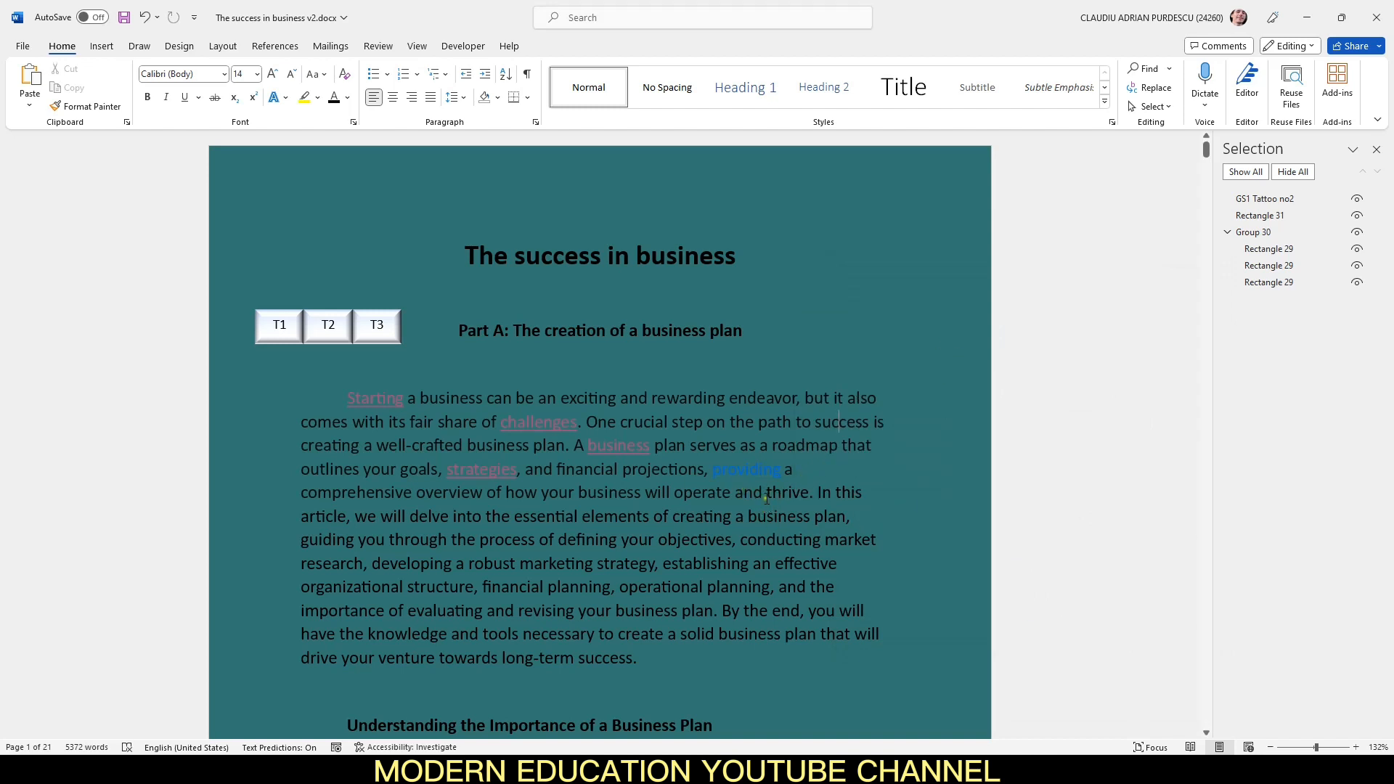
Step: Link the word "objectives" in the first paragraph to the PartB2 bookmark
left_click(698, 535)
left_click_drag(699, 535, 663, 540)
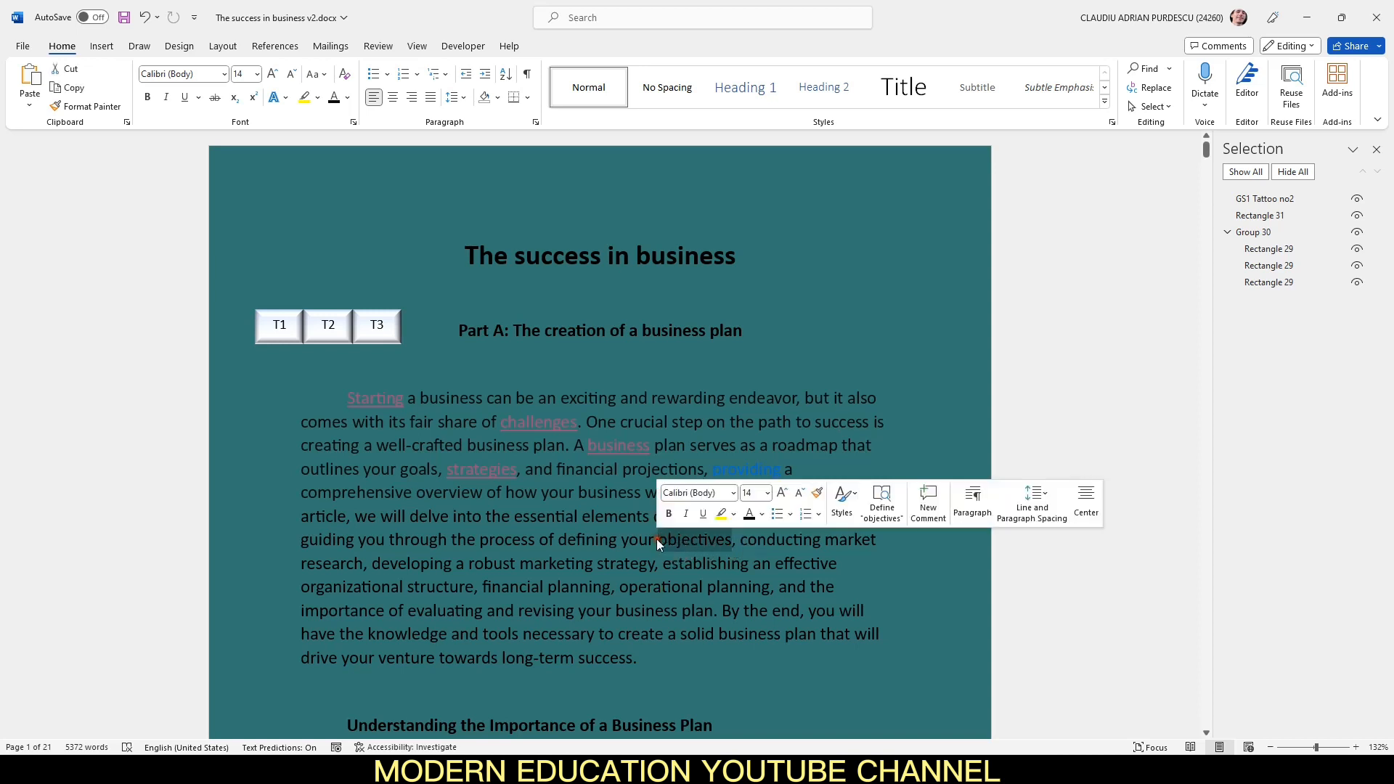
right_click(663, 540)
left_click(701, 509)
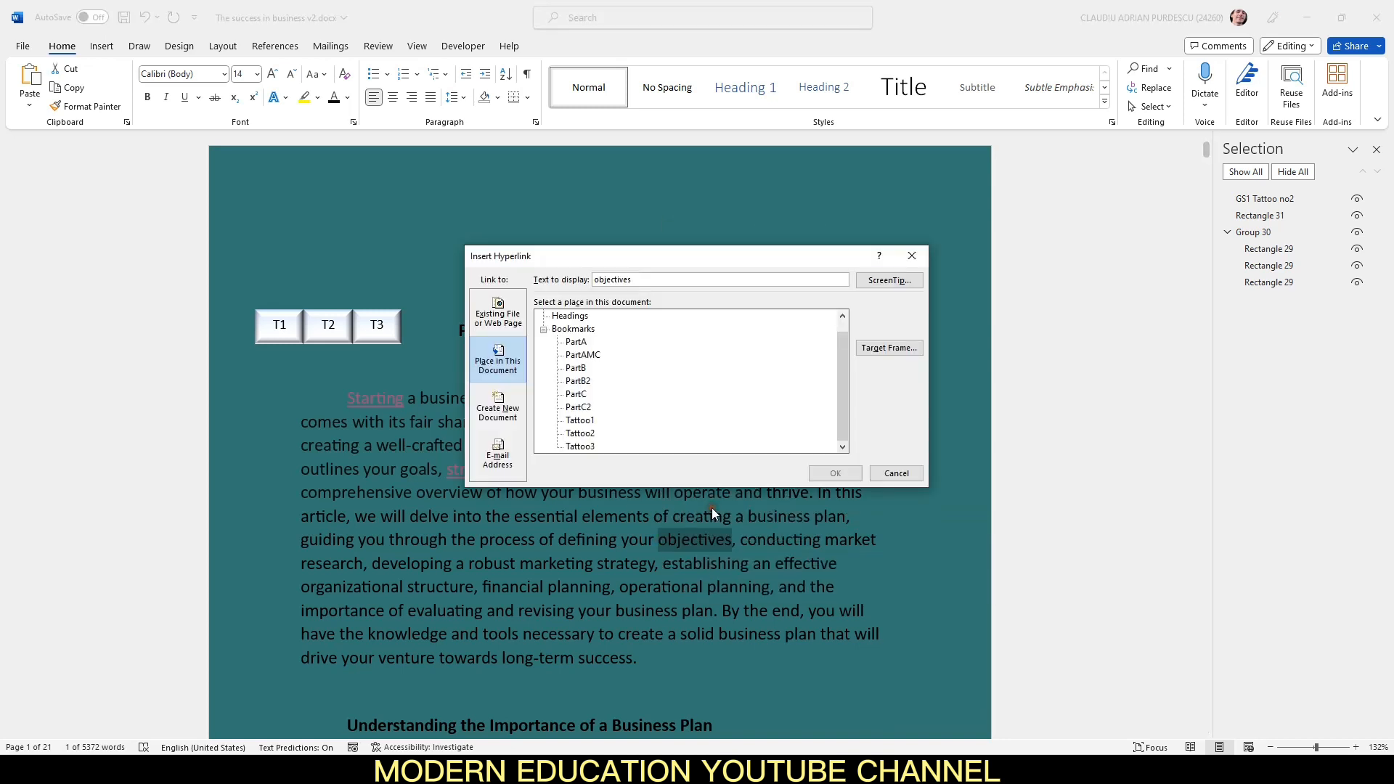
left_click(576, 381)
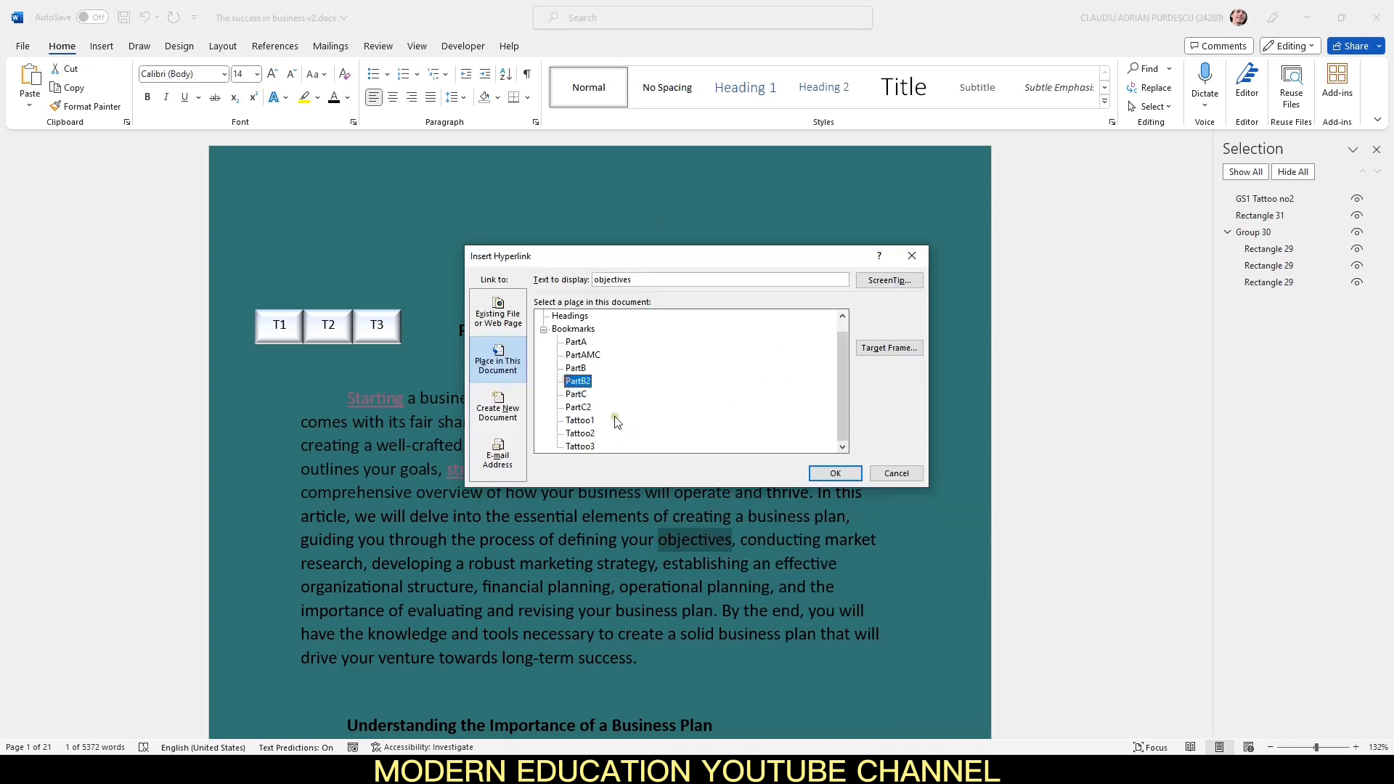
left_click(835, 473)
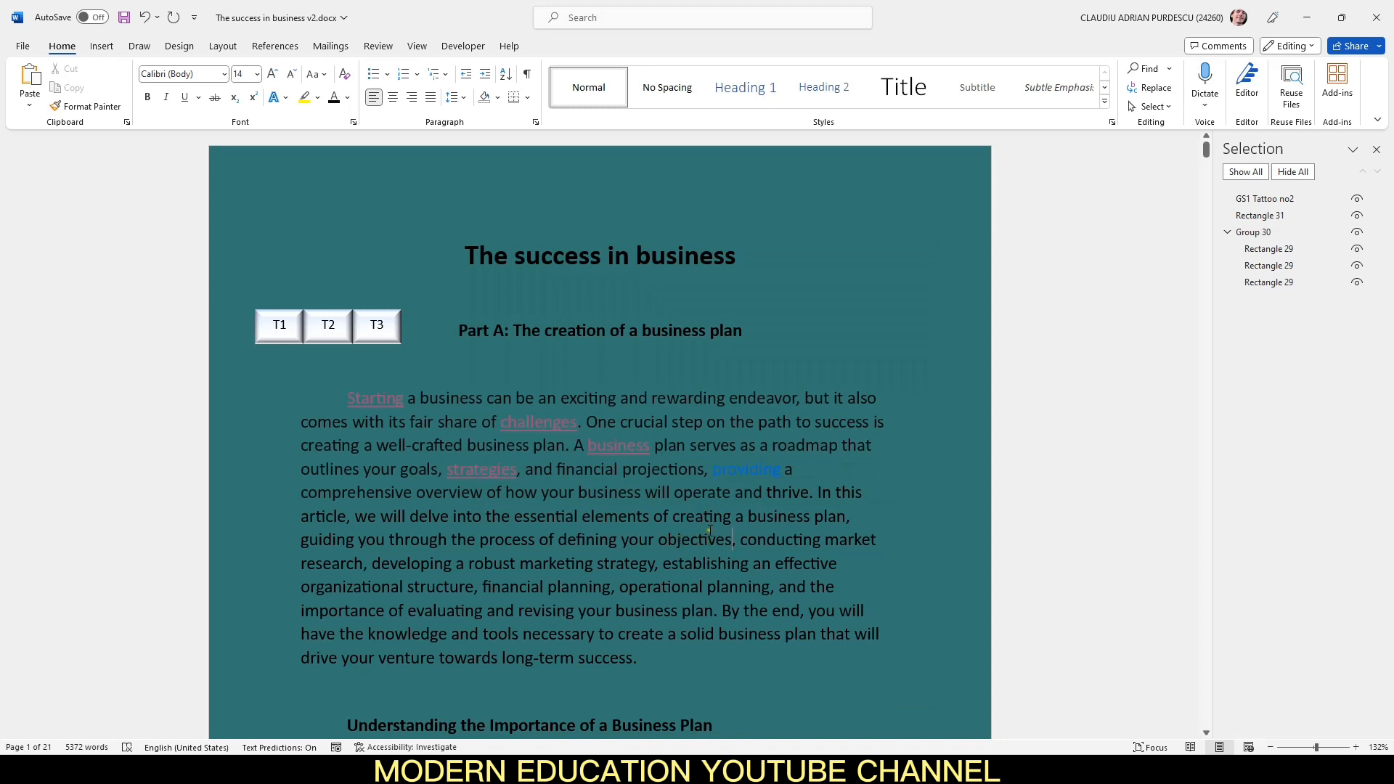
Step: Follow the "objectives" link and return to the top of the document
mouse_move(699, 539)
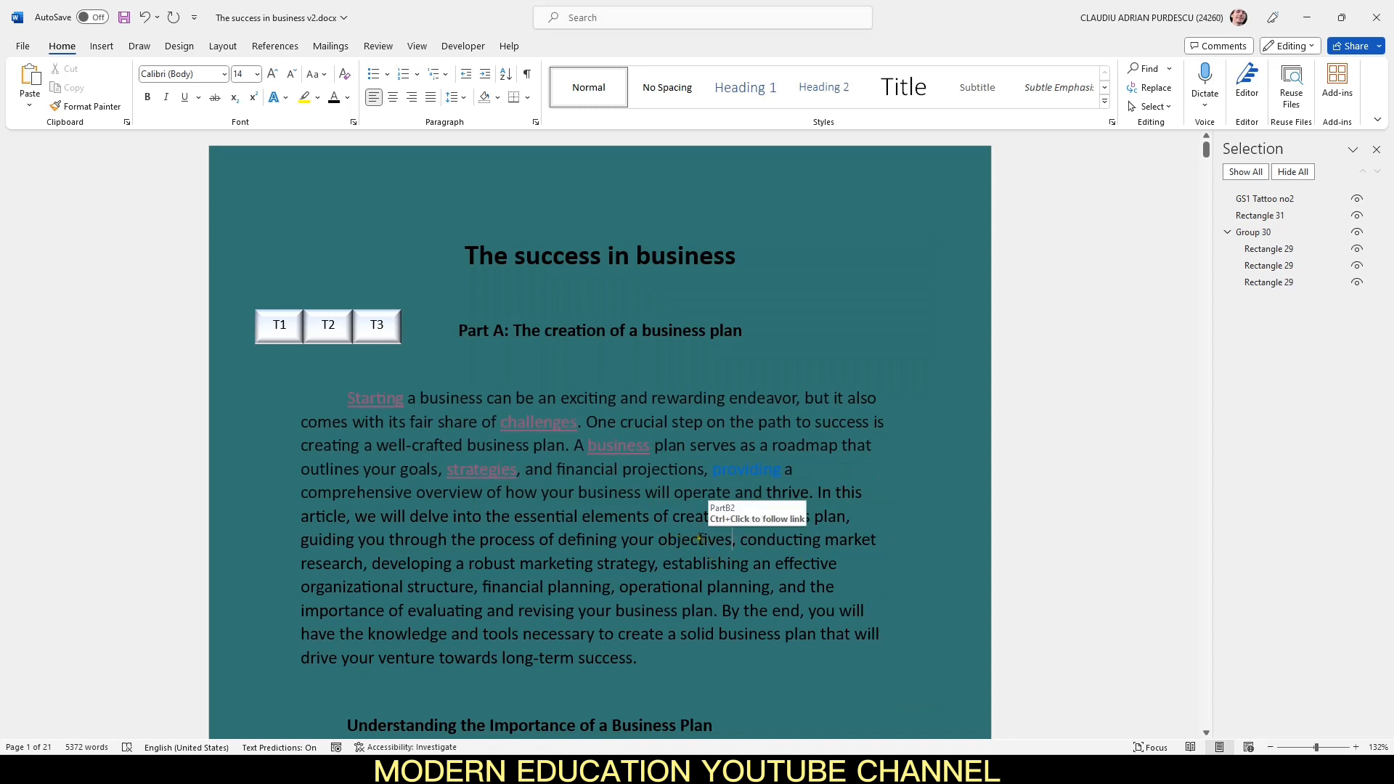
right_click(699, 539)
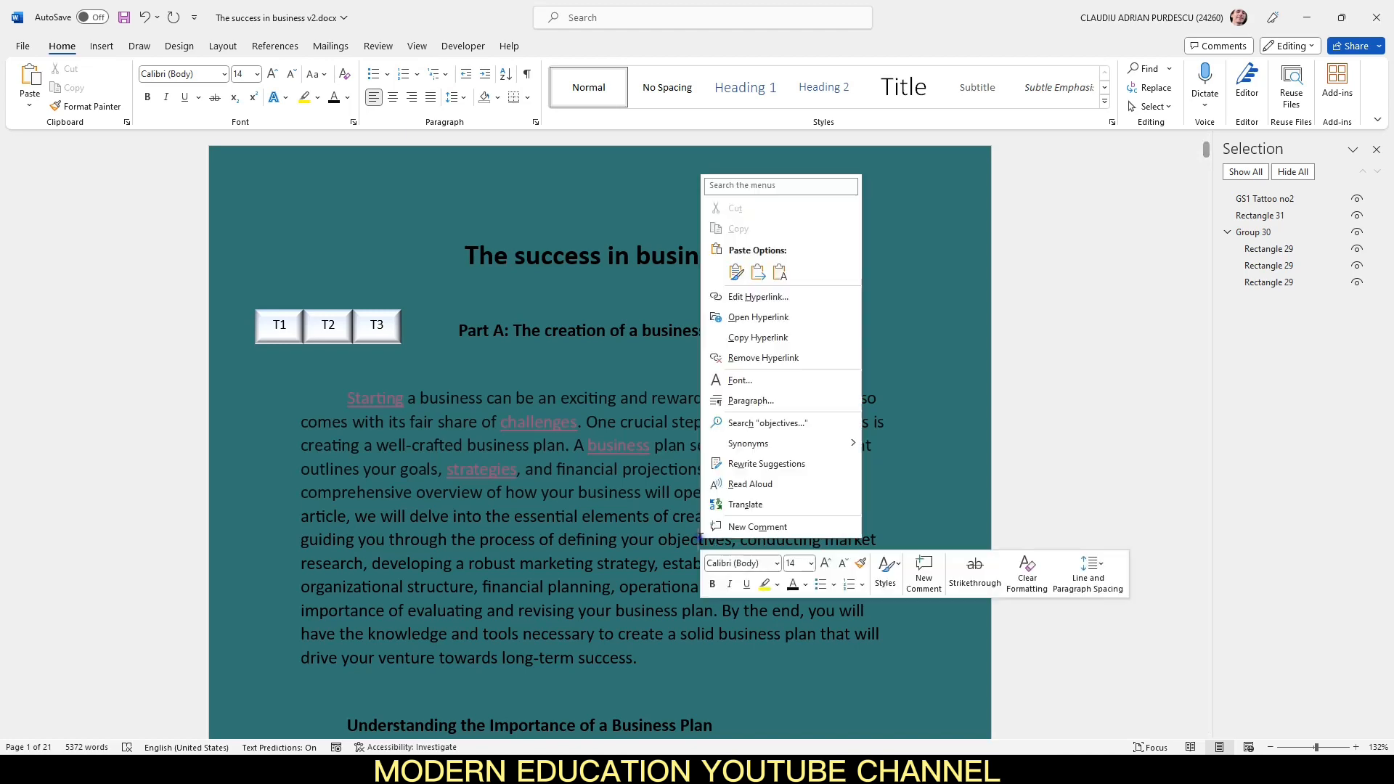
left_click(818, 317)
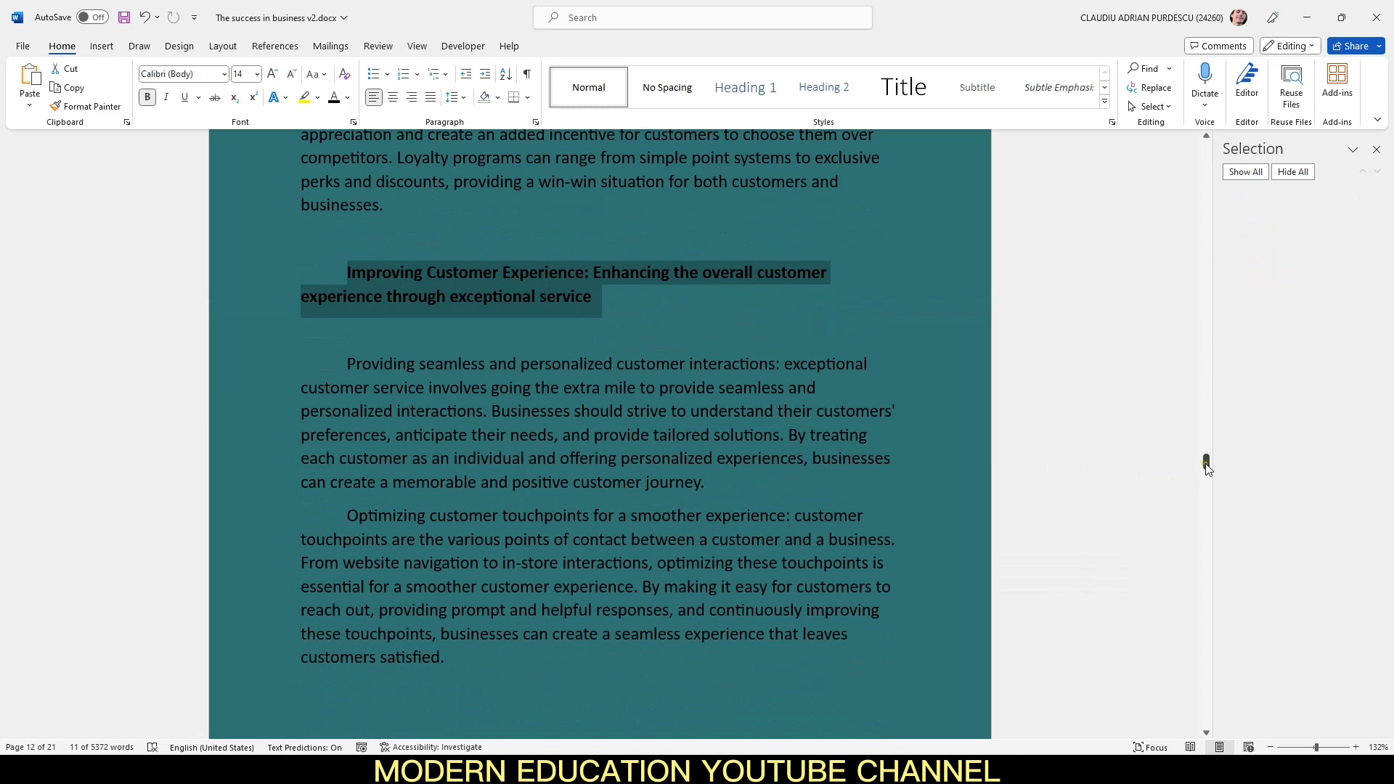
left_click_drag(1206, 462, 1208, 147)
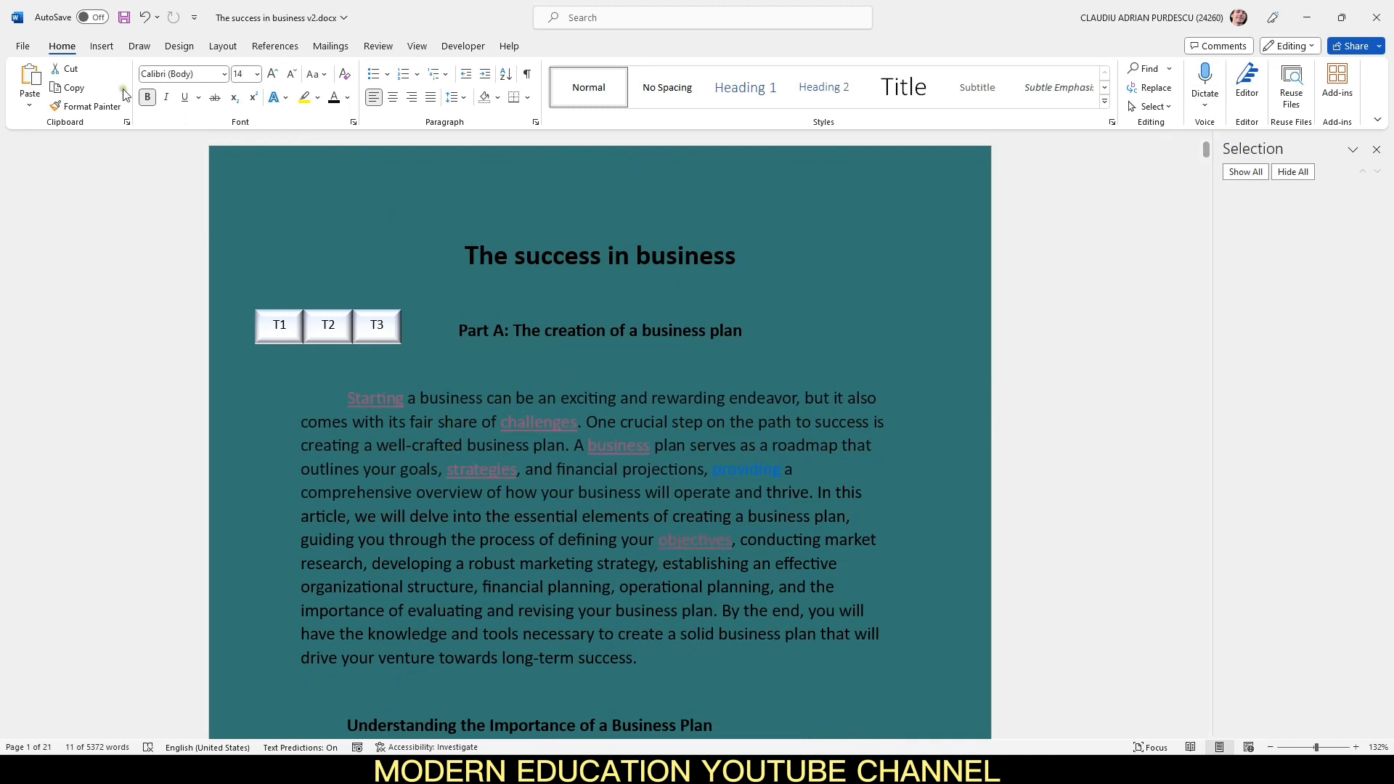
Step: Set the Styles pane options to show all styles sorted alphabetically
left_click(1112, 122)
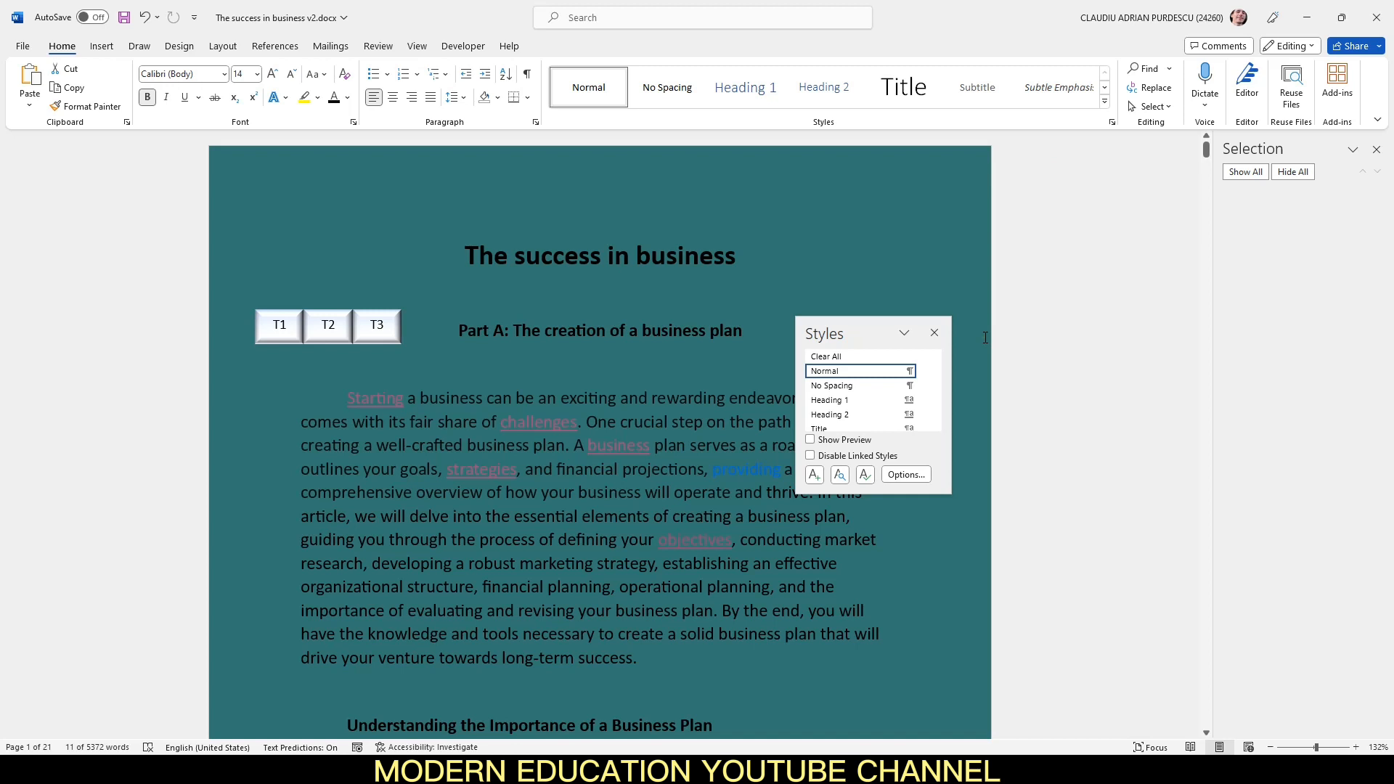
left_click(908, 475)
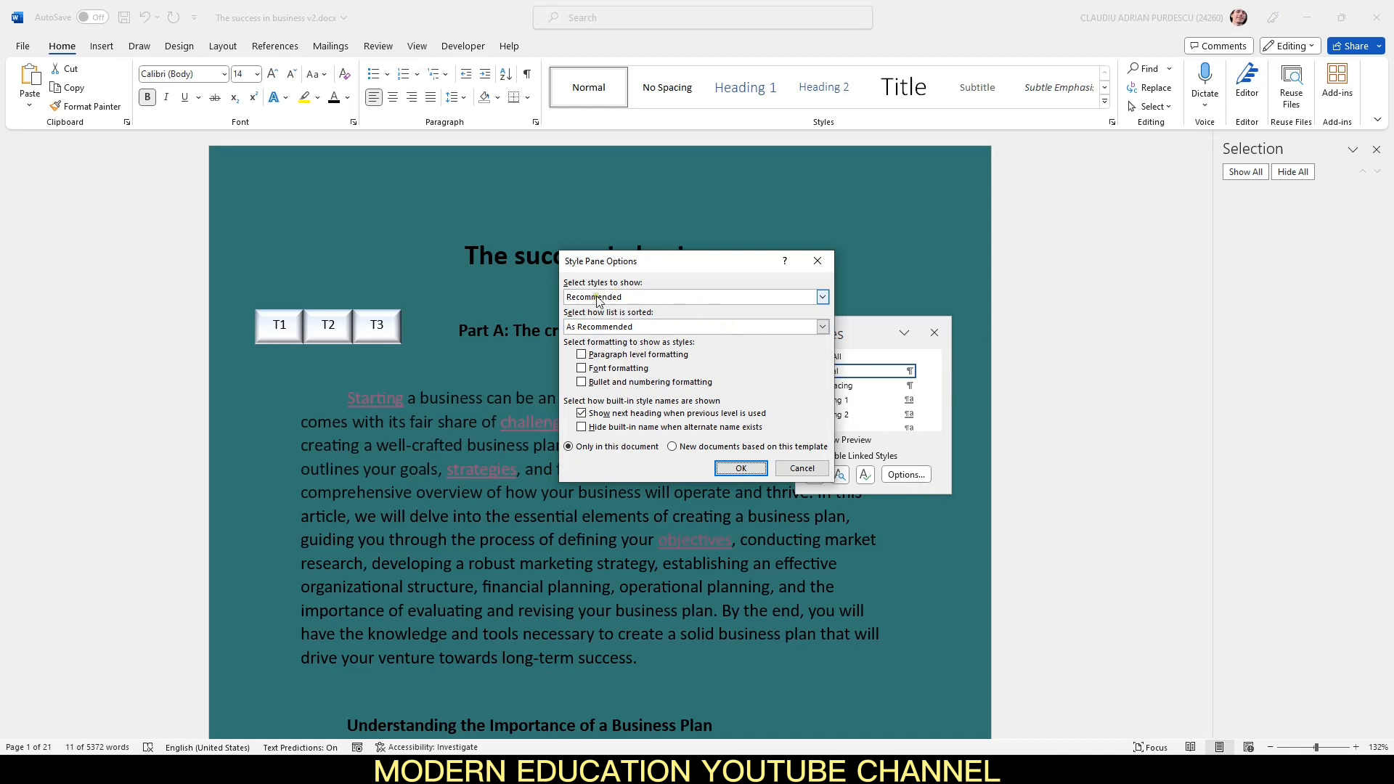
left_click(630, 296)
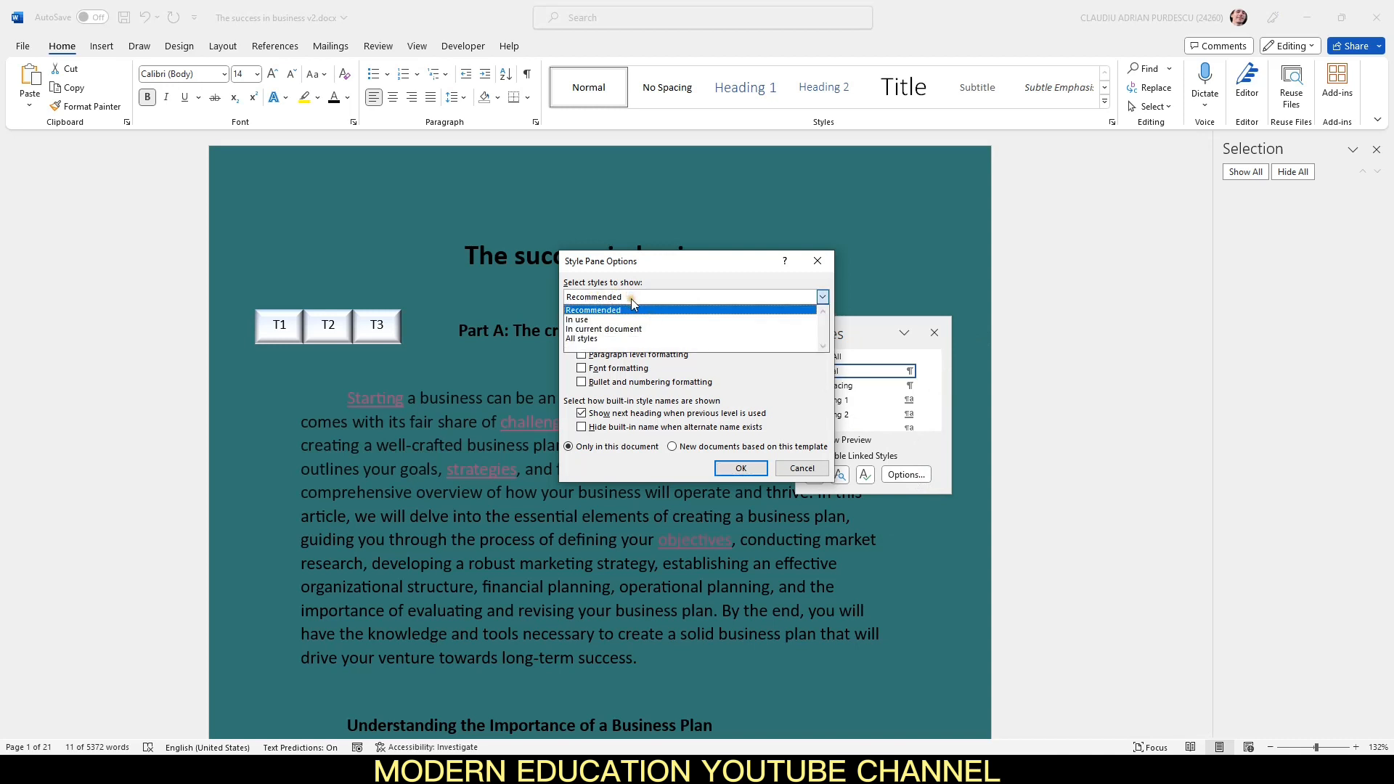
left_click(625, 339)
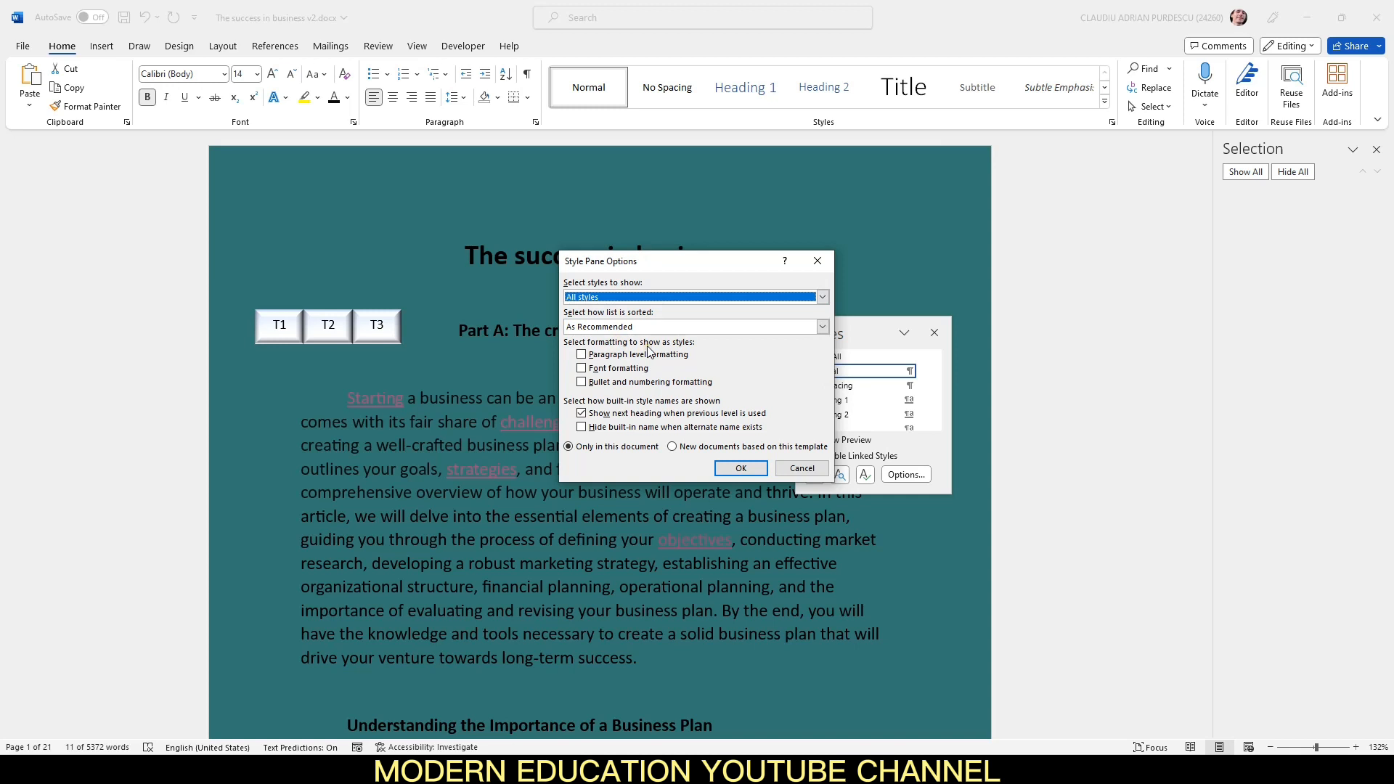
left_click(700, 327)
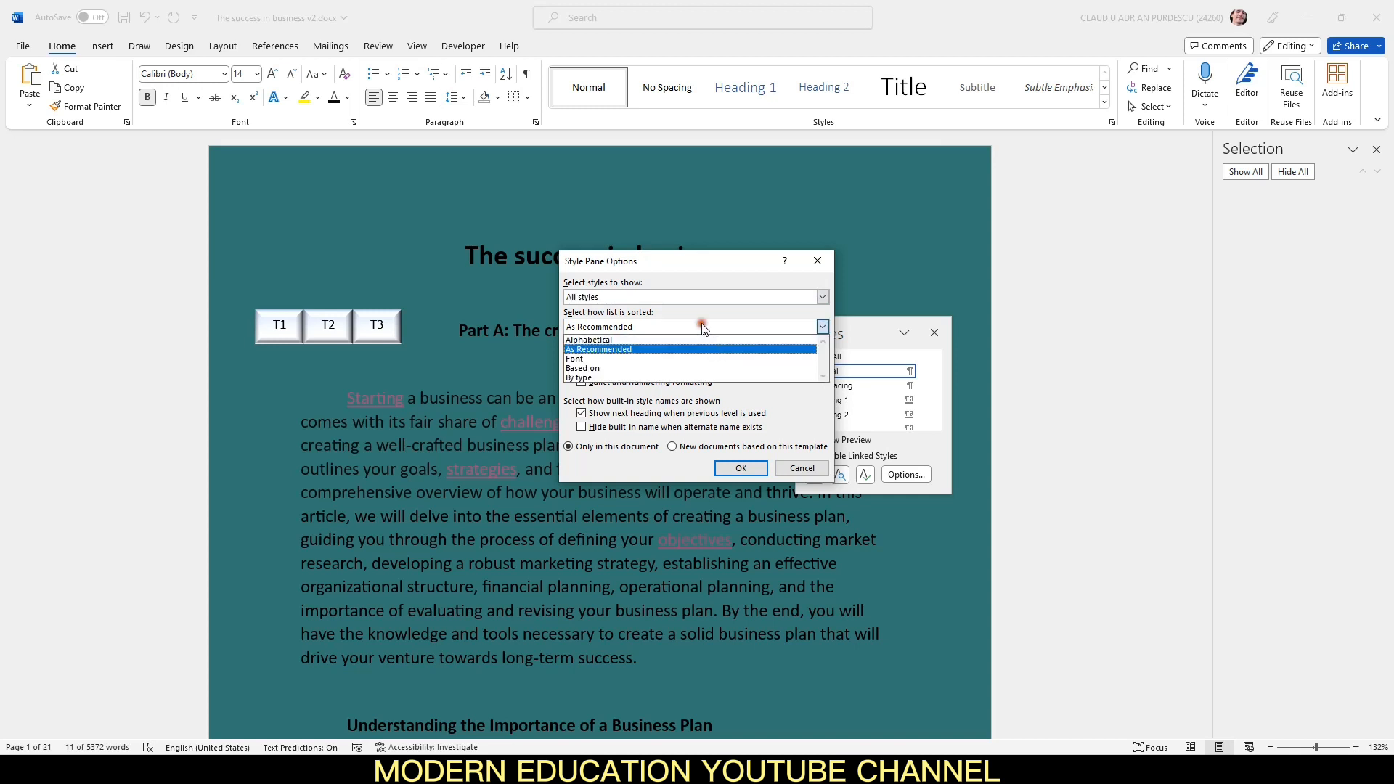
left_click(649, 340)
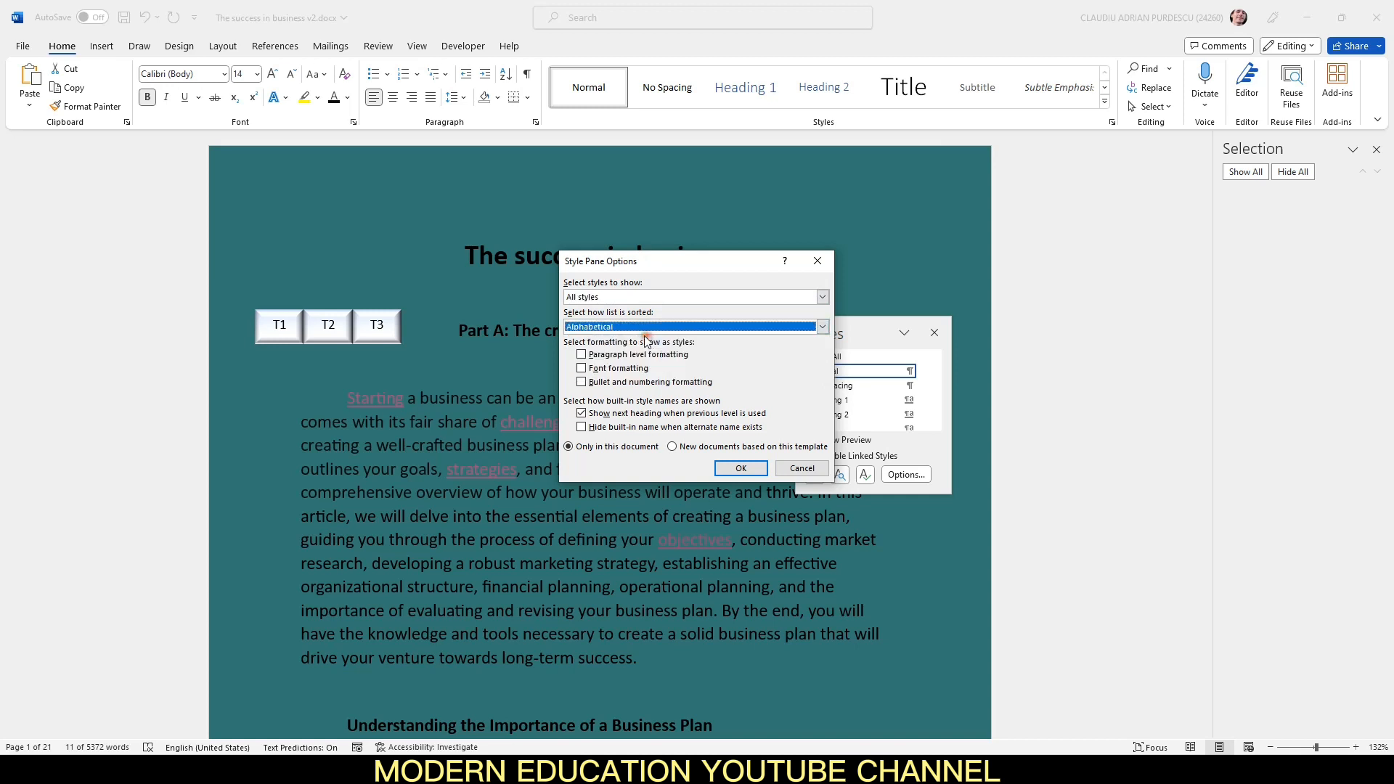
left_click(741, 470)
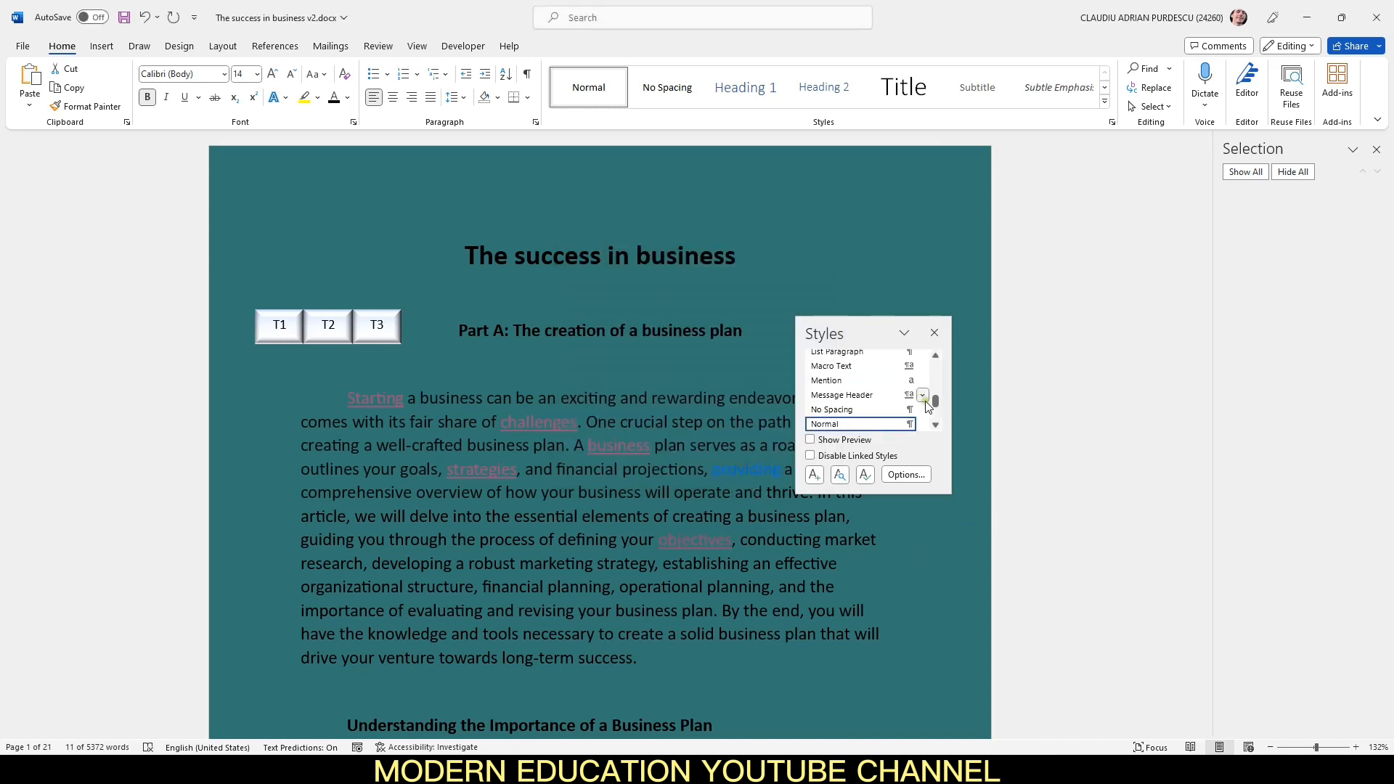
Step: Modify the FollowedHyperlink style to remove its underline and set its font colour to Automatic
left_click_drag(937, 409, 937, 383)
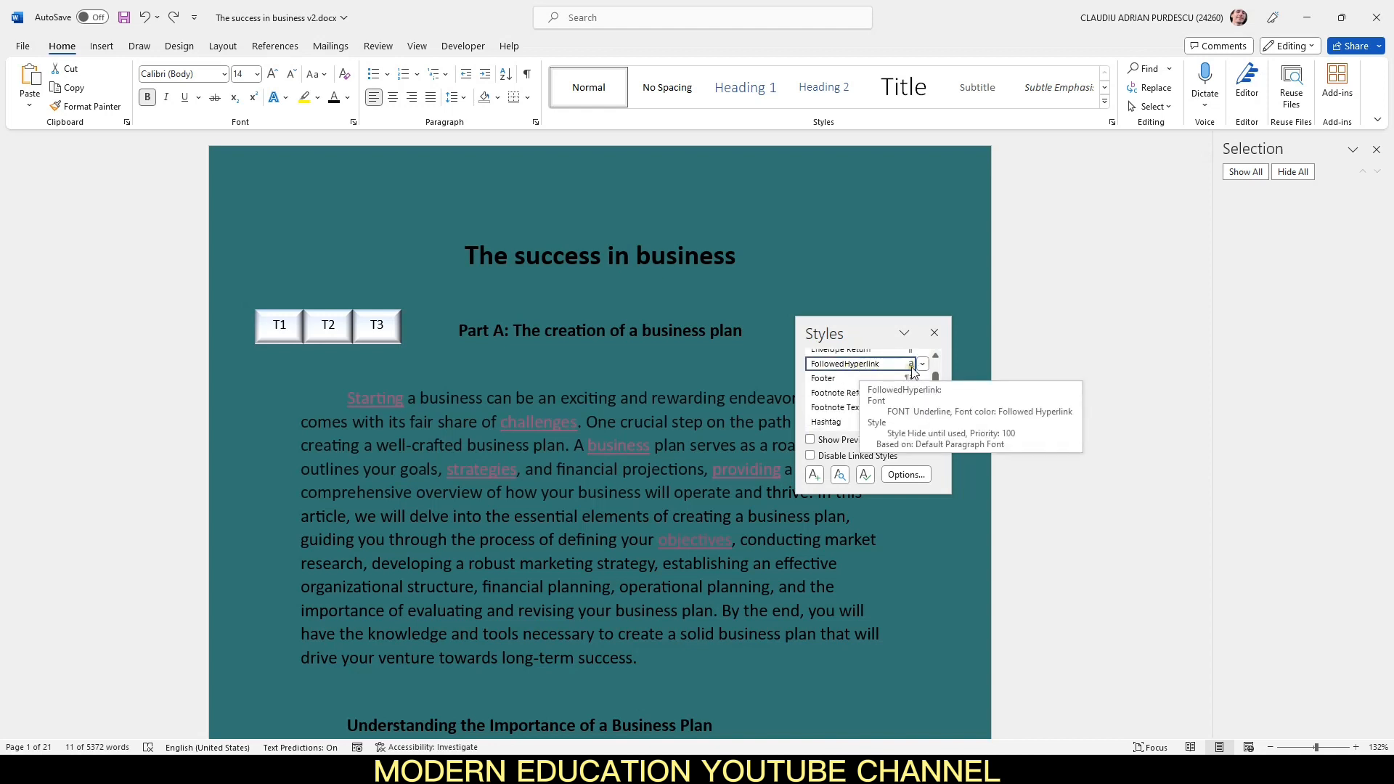
left_click(923, 363)
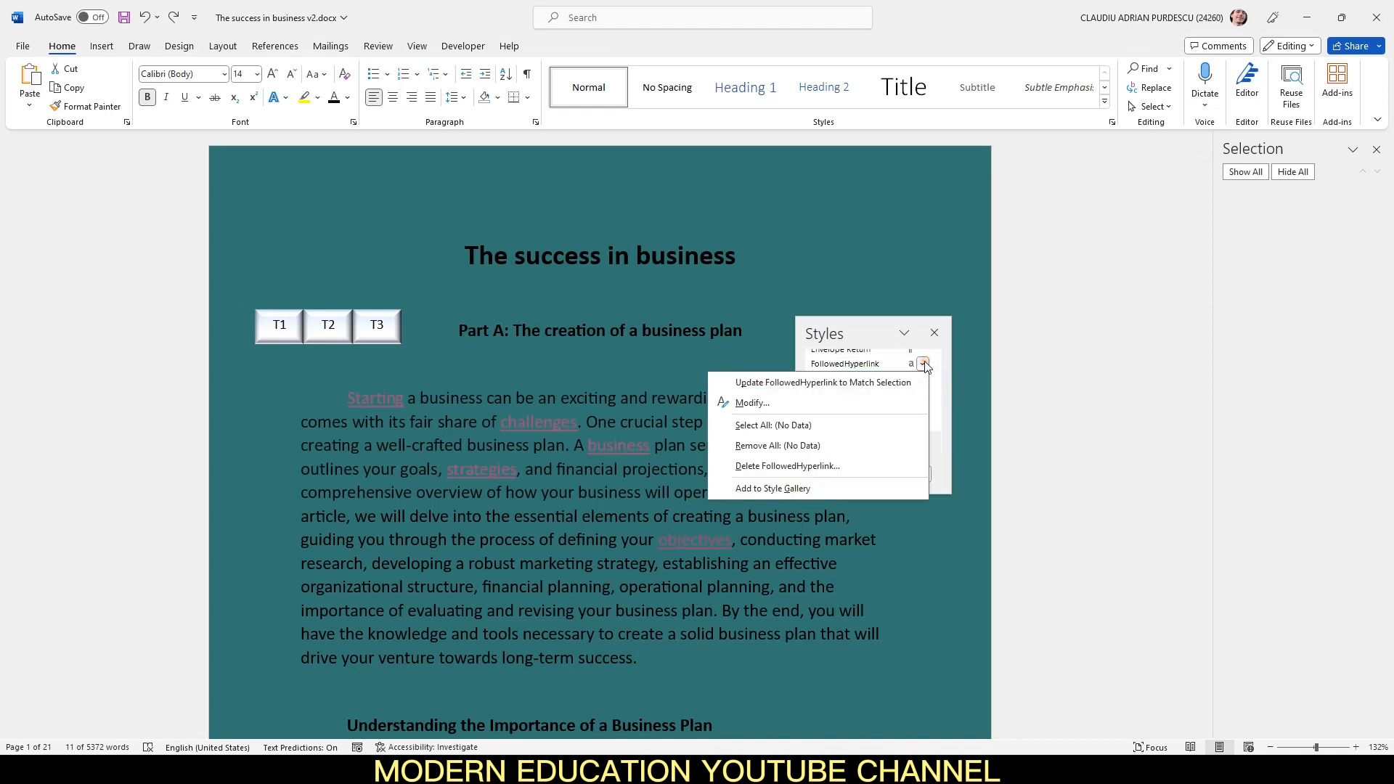
left_click(875, 403)
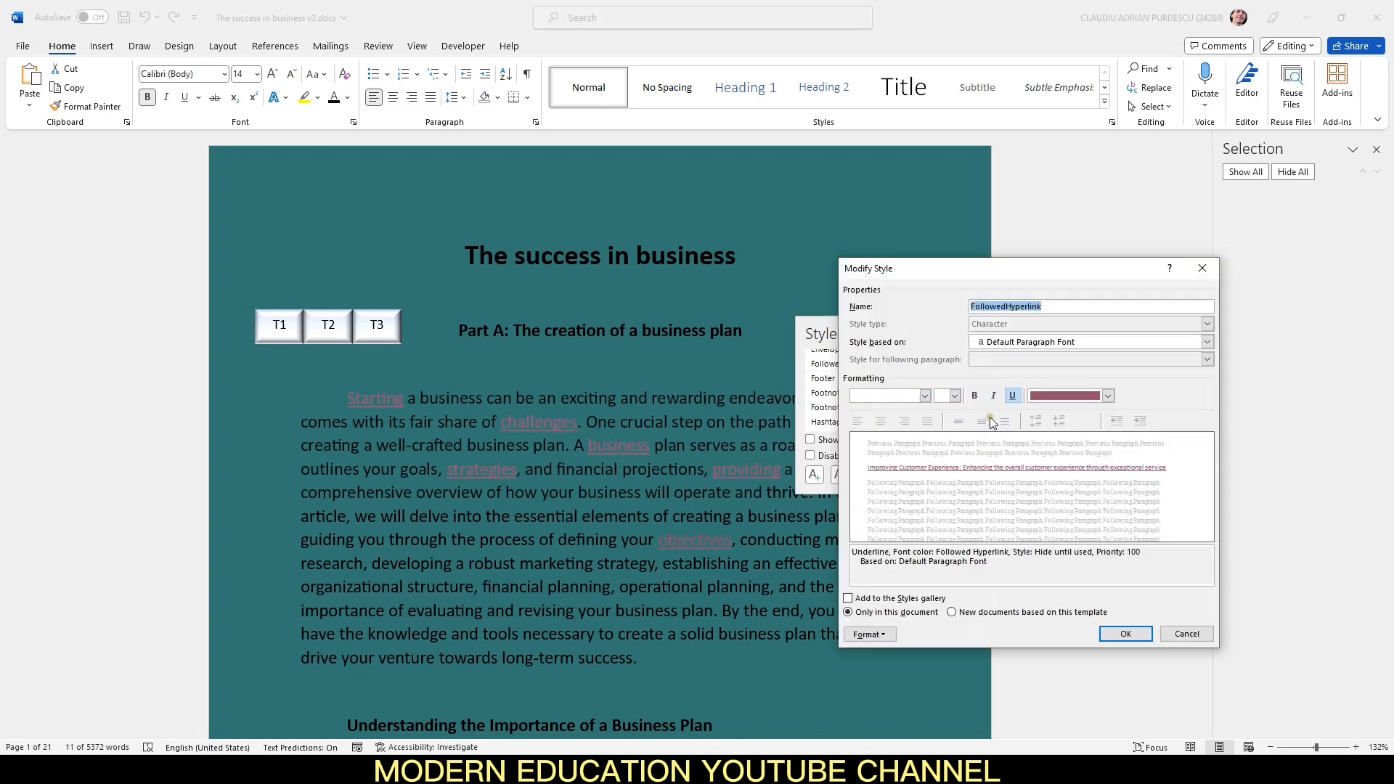
left_click(1011, 397)
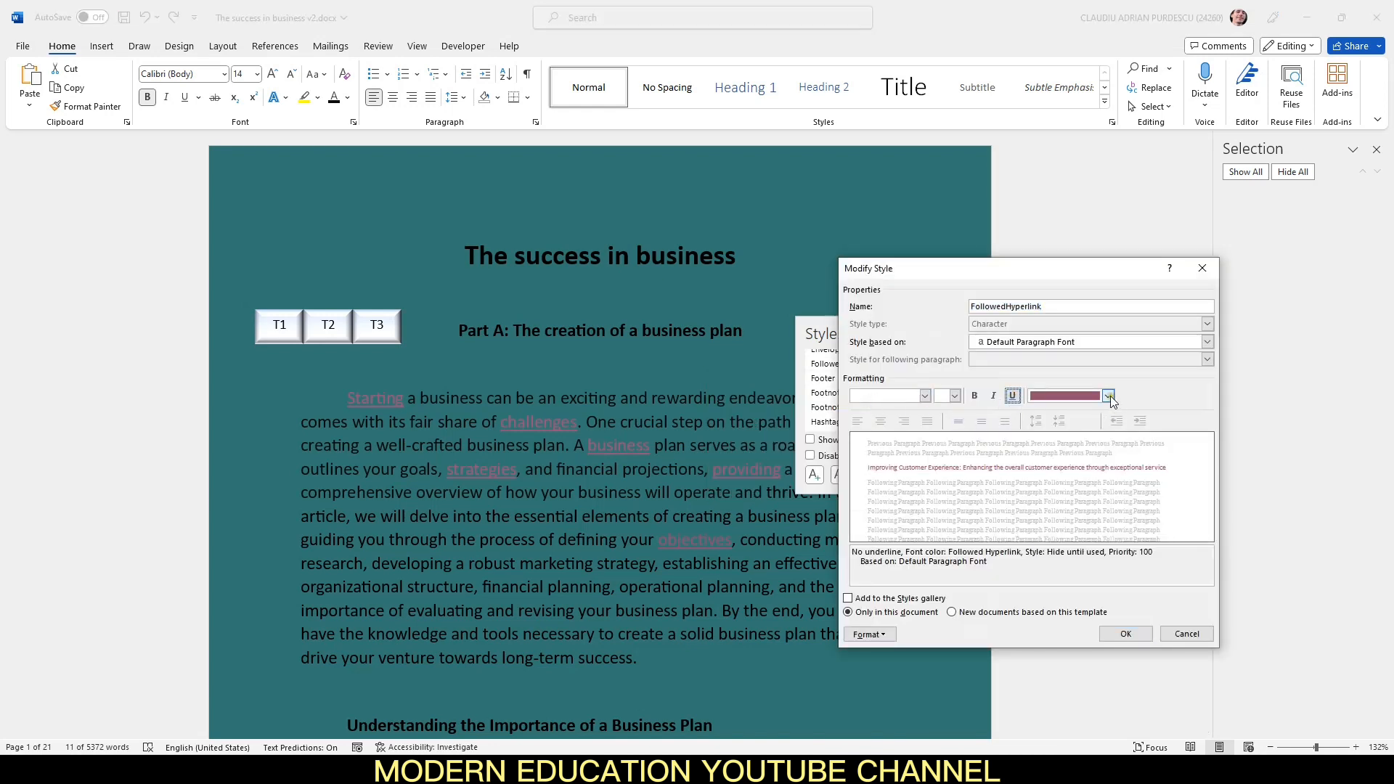
left_click(1108, 396)
left_click(1040, 414)
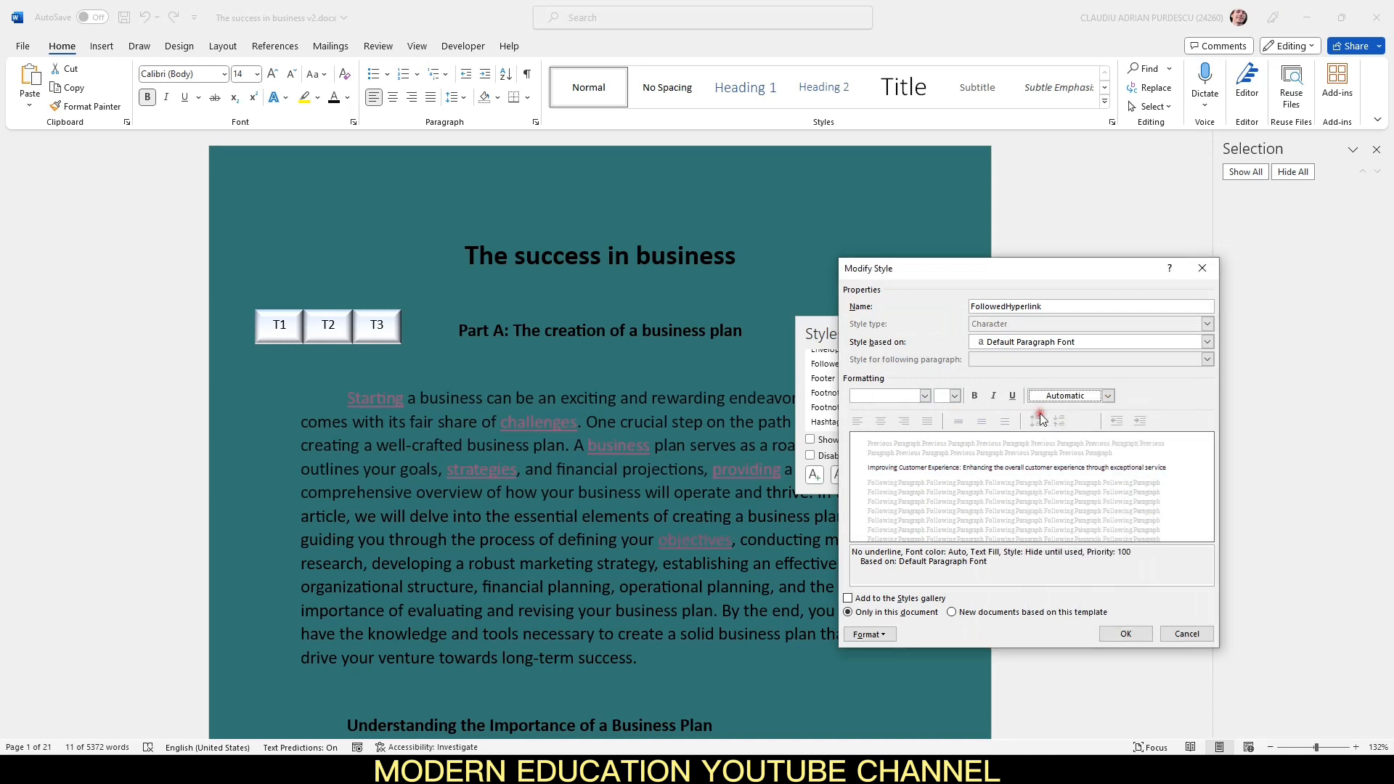
left_click(1124, 634)
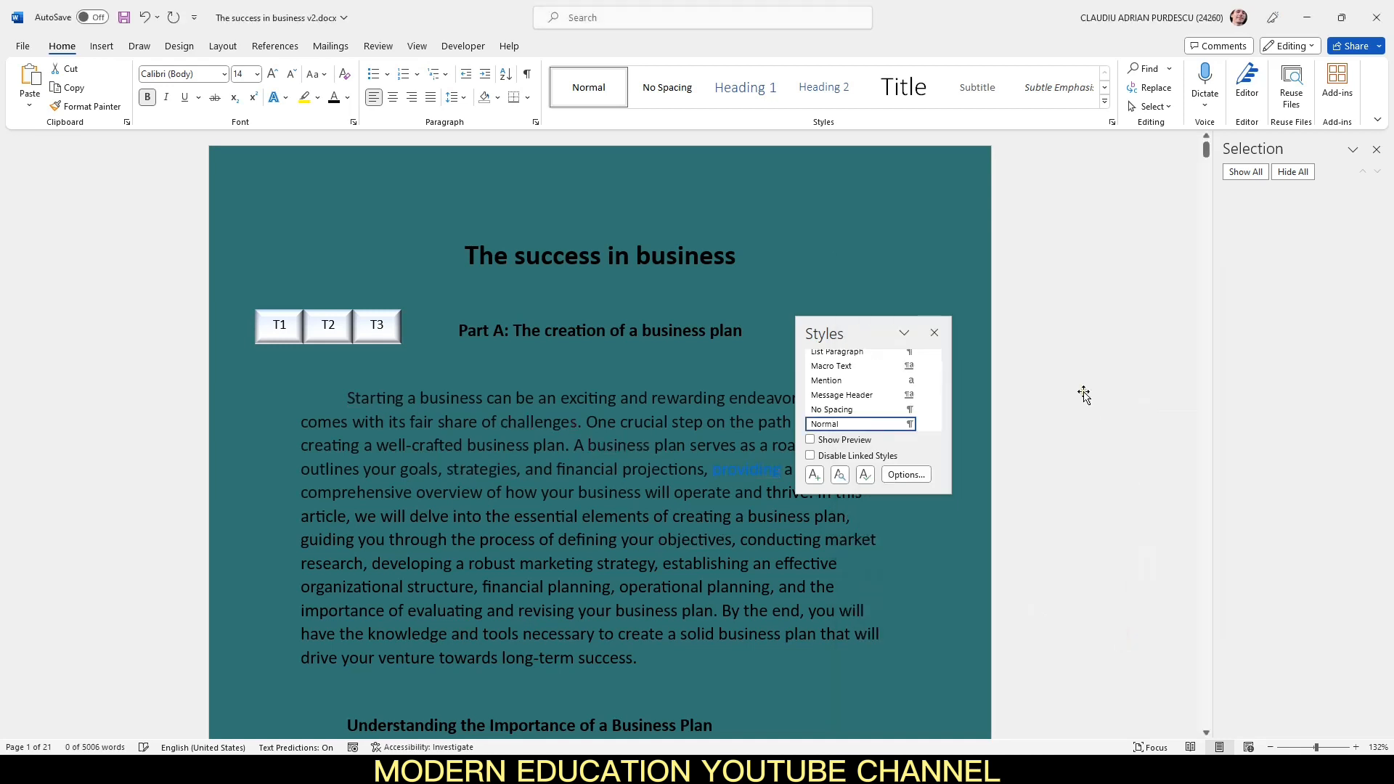
left_click(934, 334)
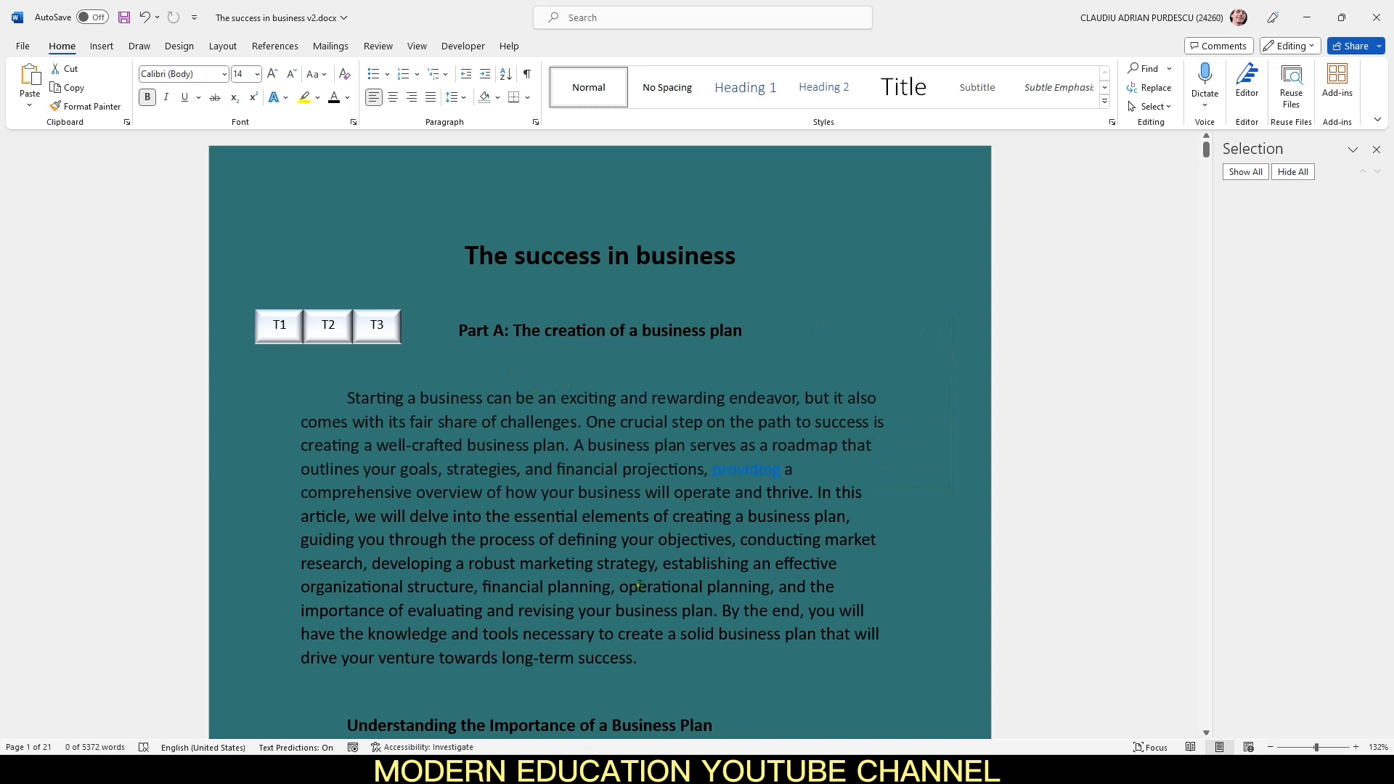
Step: Select "projections, providing a" in the first paragraph to inspect the link formatting
left_click_drag(794, 472, 623, 471)
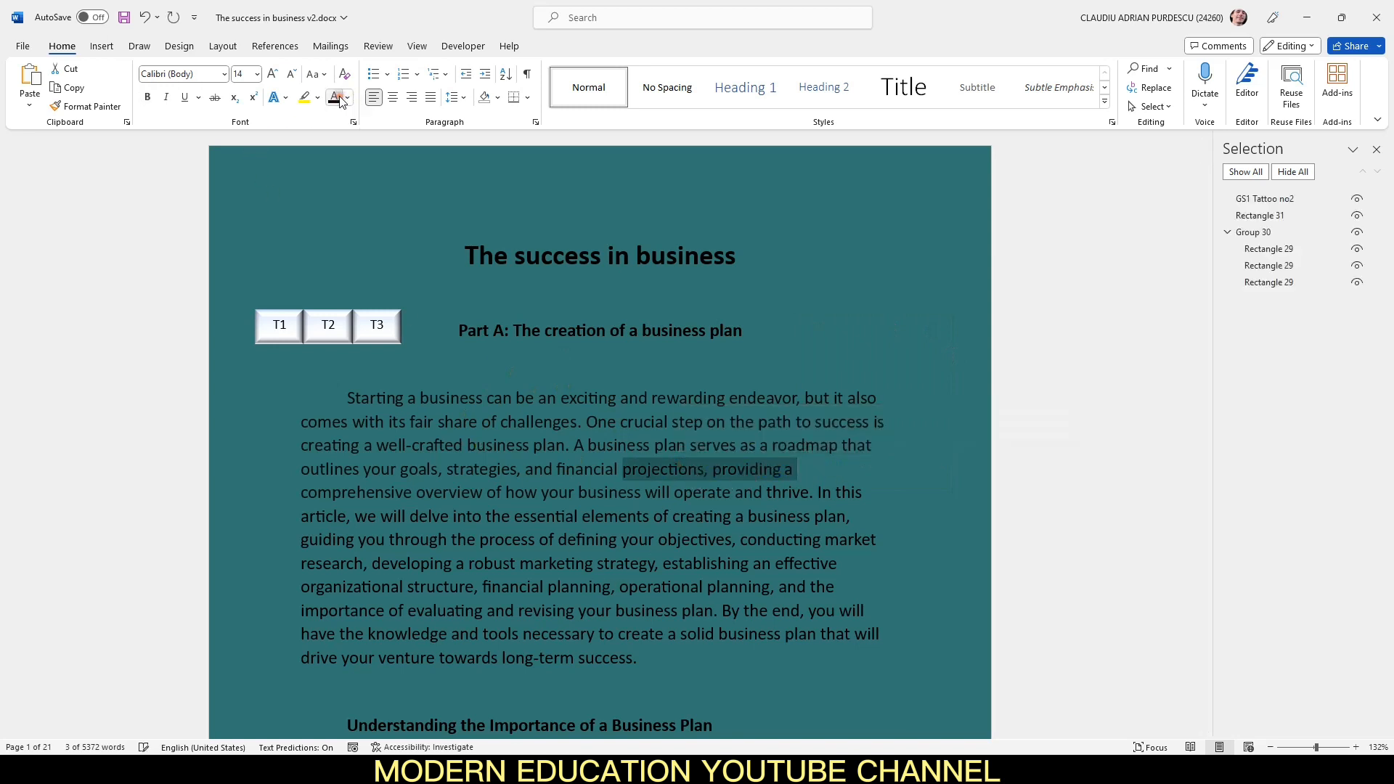
left_click(881, 421)
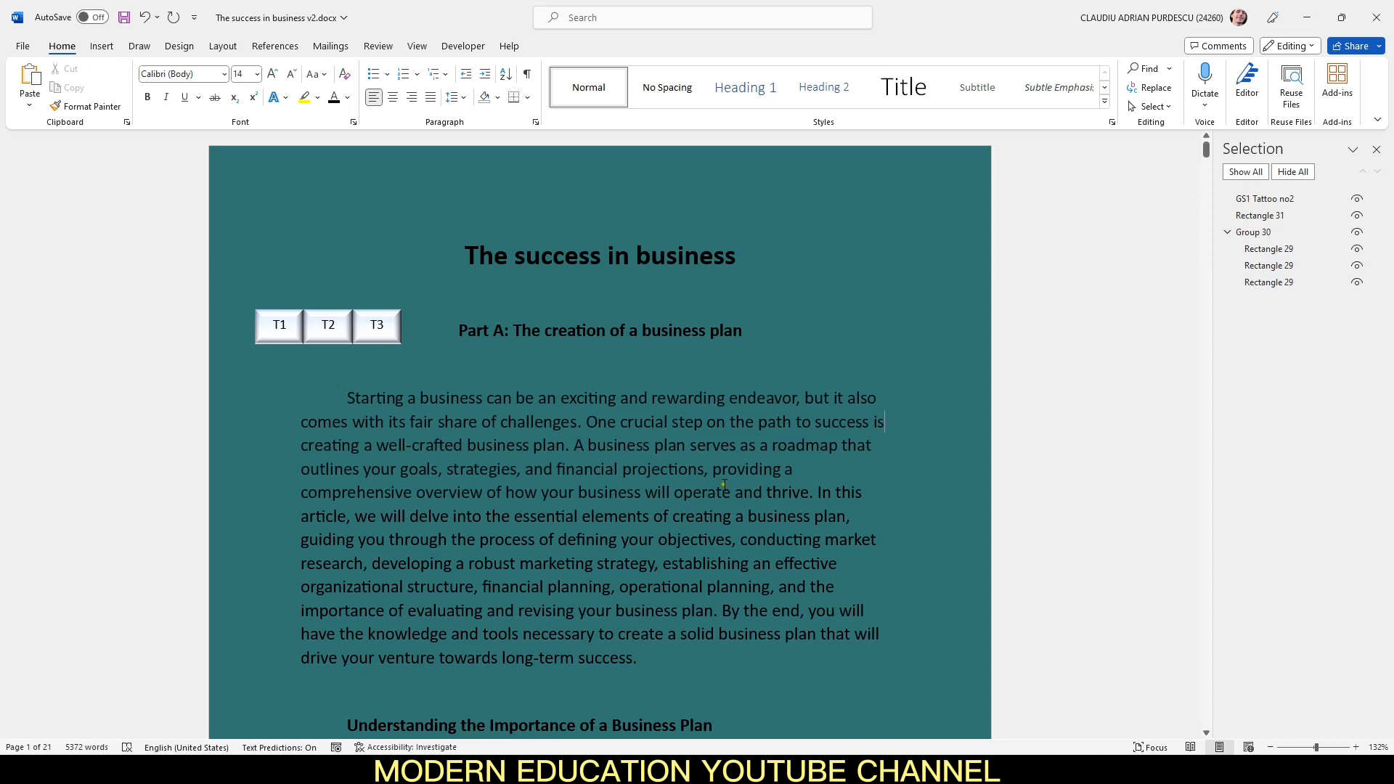
Step: Open the FollowedHyperlink style for modification again from the Styles pane
left_click(1111, 122)
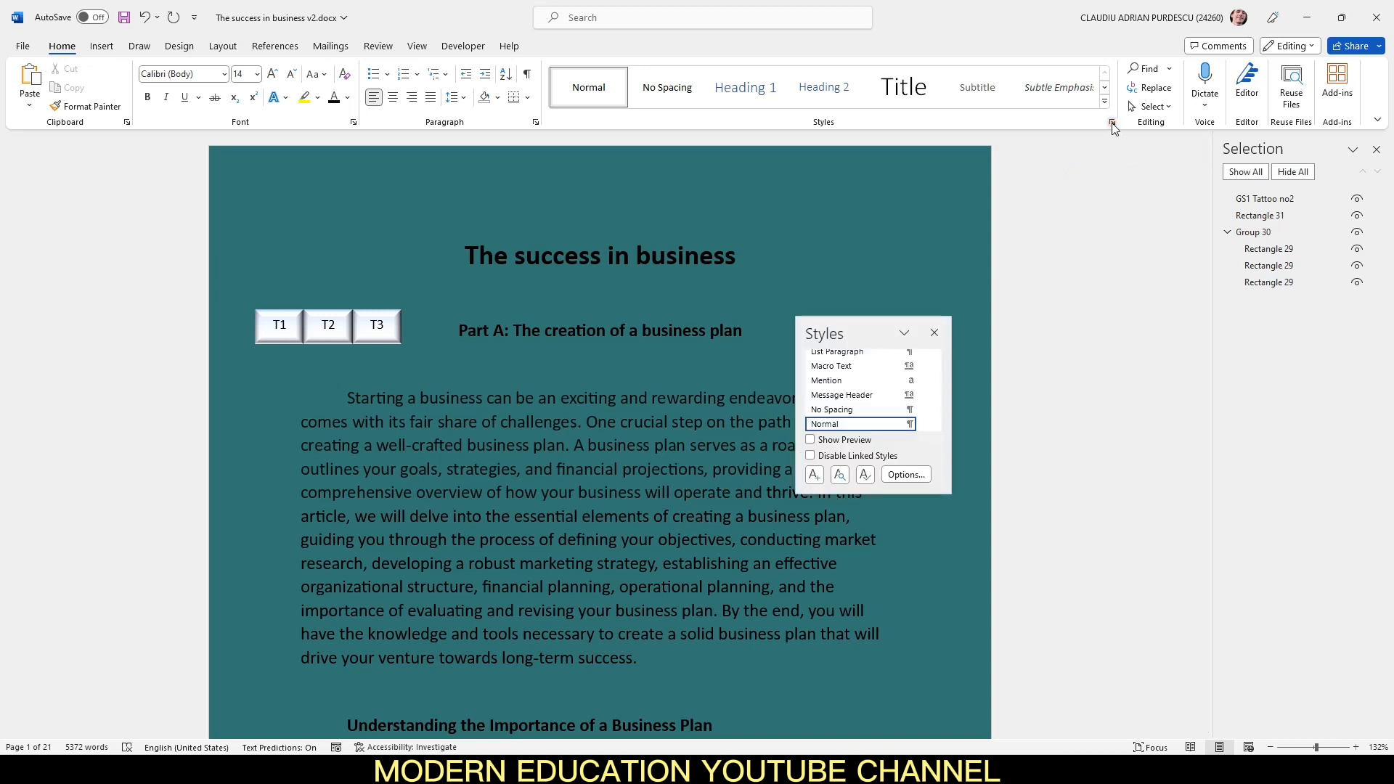
left_click(936, 403)
left_click_drag(936, 408, 943, 383)
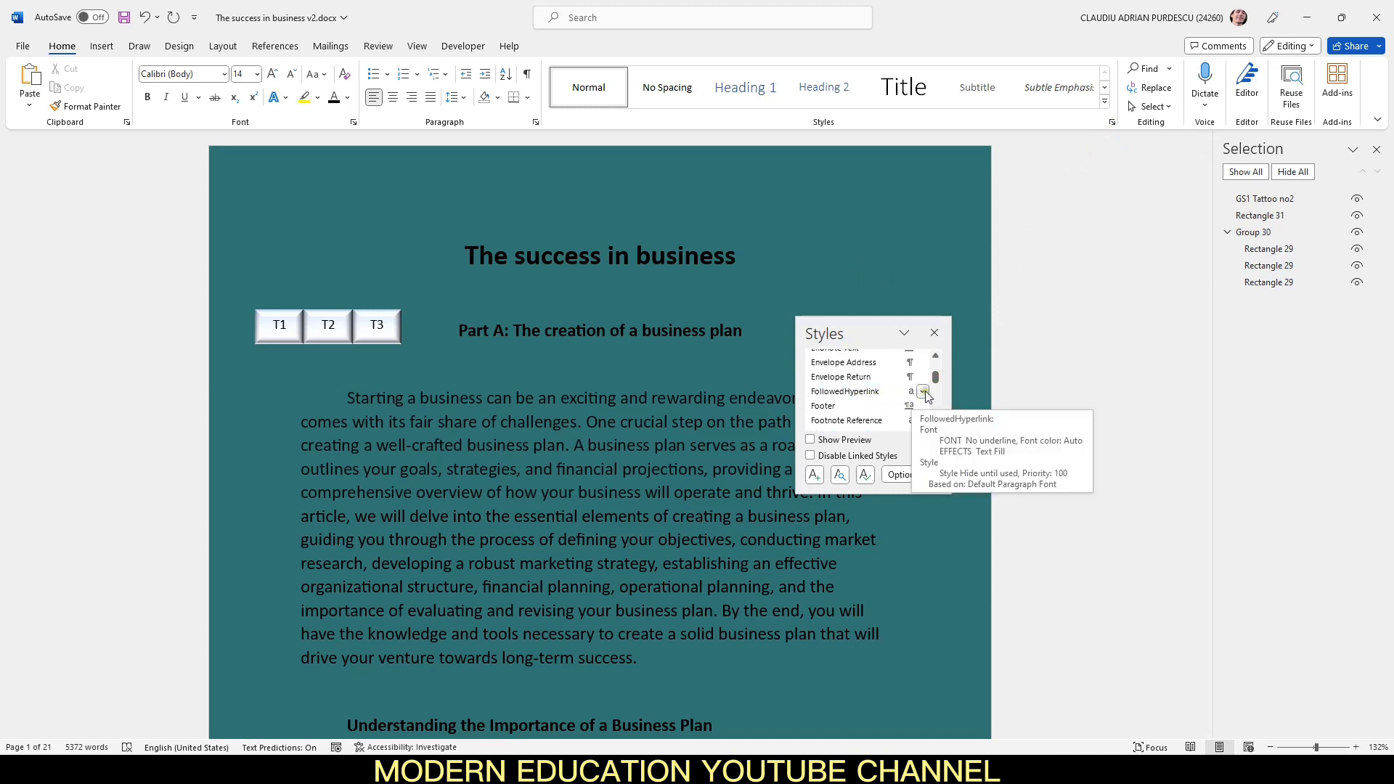
left_click(924, 391)
left_click(777, 432)
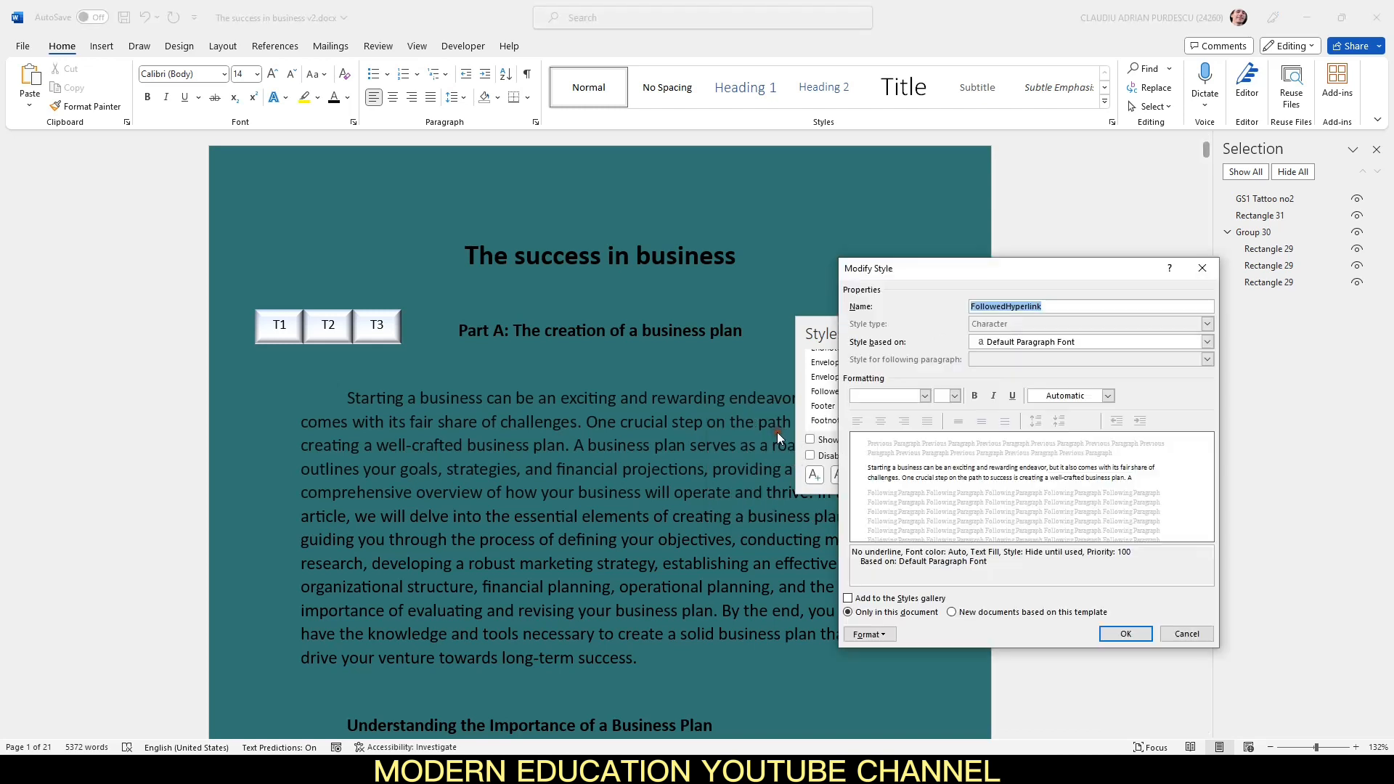